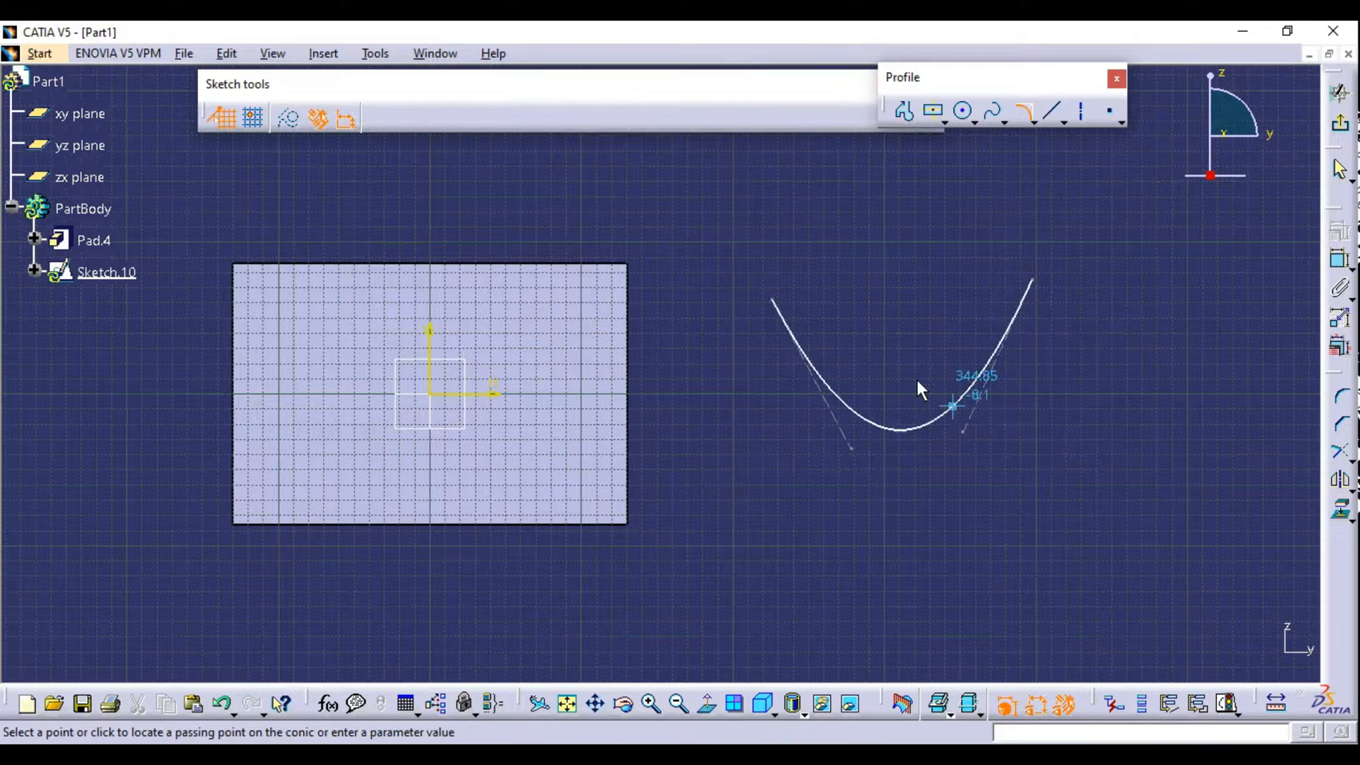
Finish the conic curve beside the block by placing its passing point, and nudge that point slightly upward.
{"action": "left_click", "coordinate": [904, 379]}
{"action": "mouse_move", "coordinate": [1108, 435]}
{"action": "middle_mouse_down"}
{"action": "mouse_move", "coordinate": [1024, 467]}
{"action": "mouse_move", "coordinate": [1023, 413]}
{"action": "middle_mouse_up"}
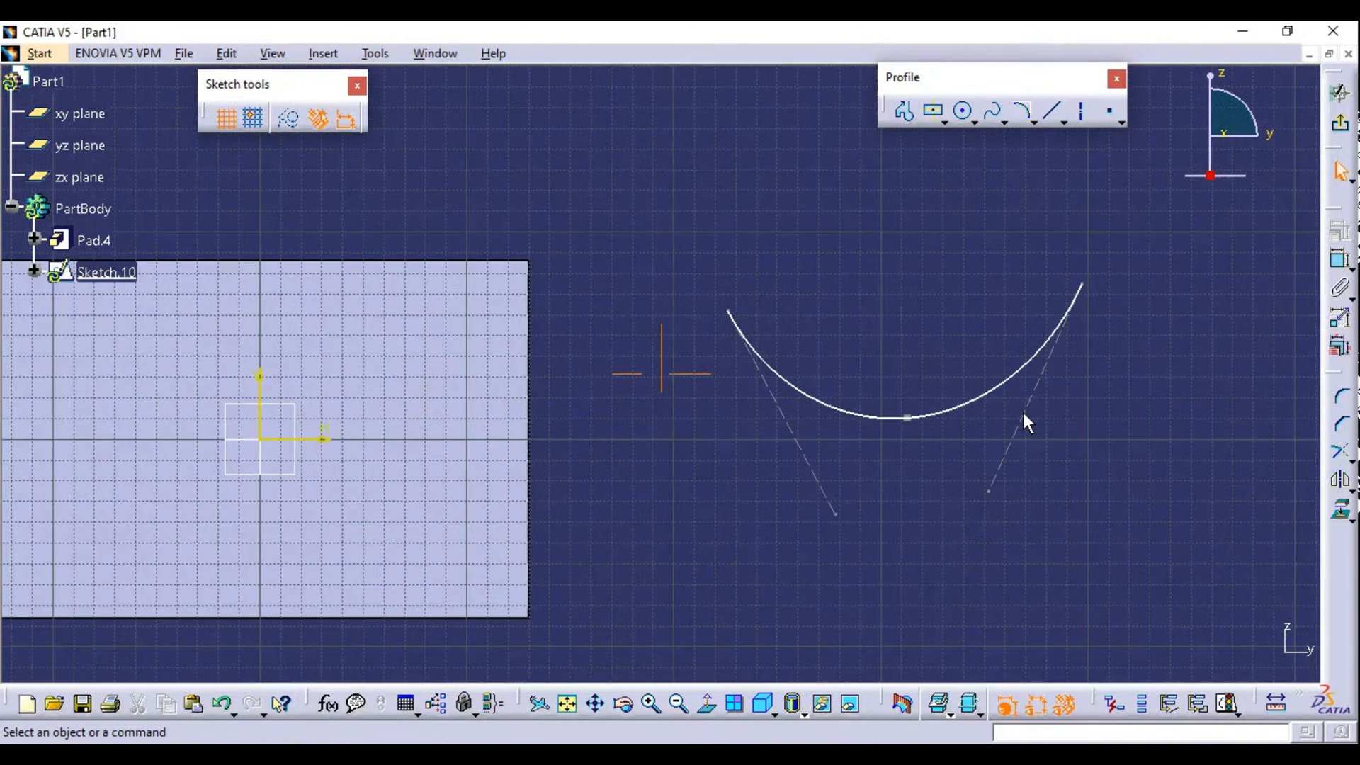
{"action": "middle_click_drag", "start_coordinate": [1075, 504], "coordinate": [944, 464]}
{"action": "left_click", "coordinate": [777, 377]}
{"action": "mouse_move", "coordinate": [776, 377]}
{"action": "left_mouse_down"}
{"action": "mouse_move", "coordinate": [776, 390]}
{"action": "mouse_move", "coordinate": [783, 273]}
{"action": "mouse_move", "coordinate": [806, 488]}
{"action": "mouse_move", "coordinate": [785, 520]}
{"action": "mouse_move", "coordinate": [763, 270]}
{"action": "mouse_move", "coordinate": [778, 366]}
{"action": "left_mouse_up"}
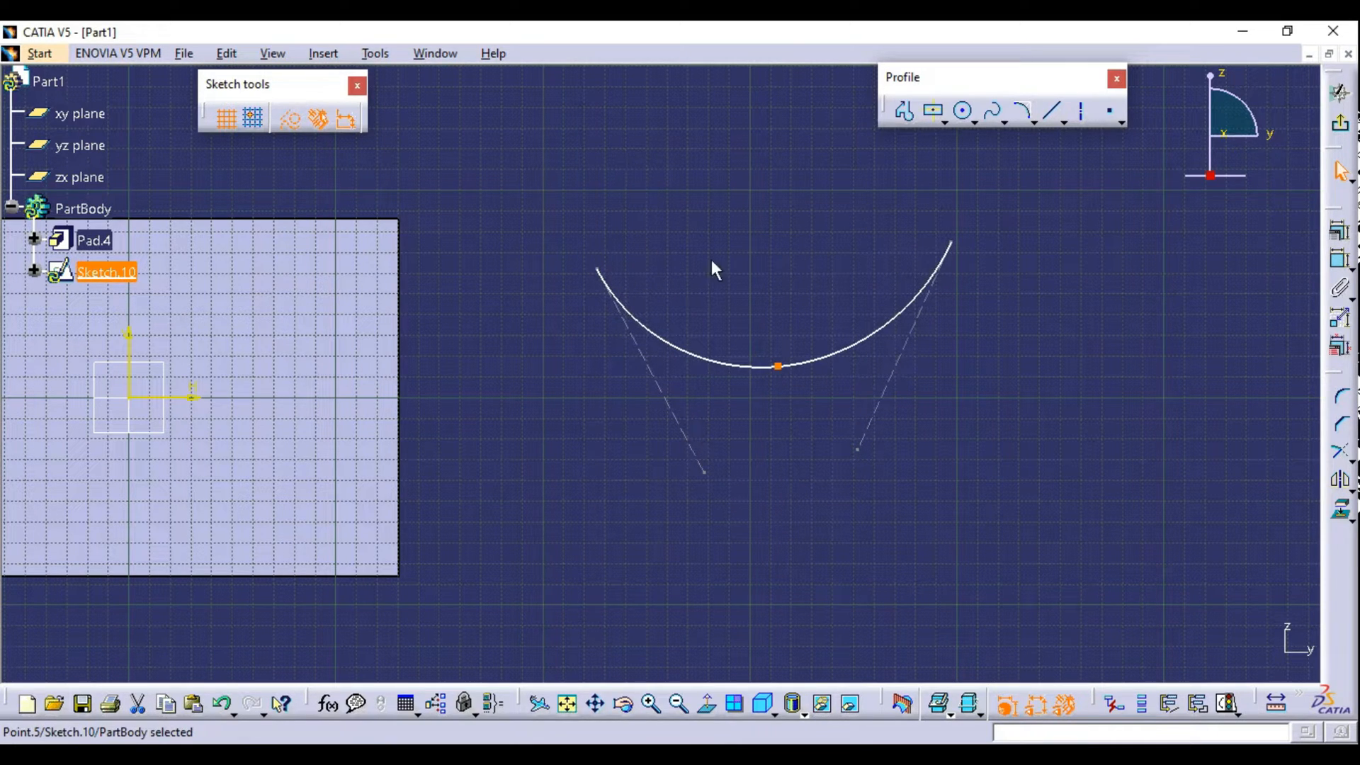
Draw a downward-bulging three-point arc with limits beside the conic curve, and shift the conic's passing point slightly for comparison.
{"action": "mouse_move", "coordinate": [746, 264]}
{"action": "middle_mouse_down"}
{"action": "mouse_move", "coordinate": [604, 282]}
{"action": "mouse_move", "coordinate": [586, 249]}
{"action": "middle_mouse_up"}
{"action": "left_click", "coordinate": [975, 124]}
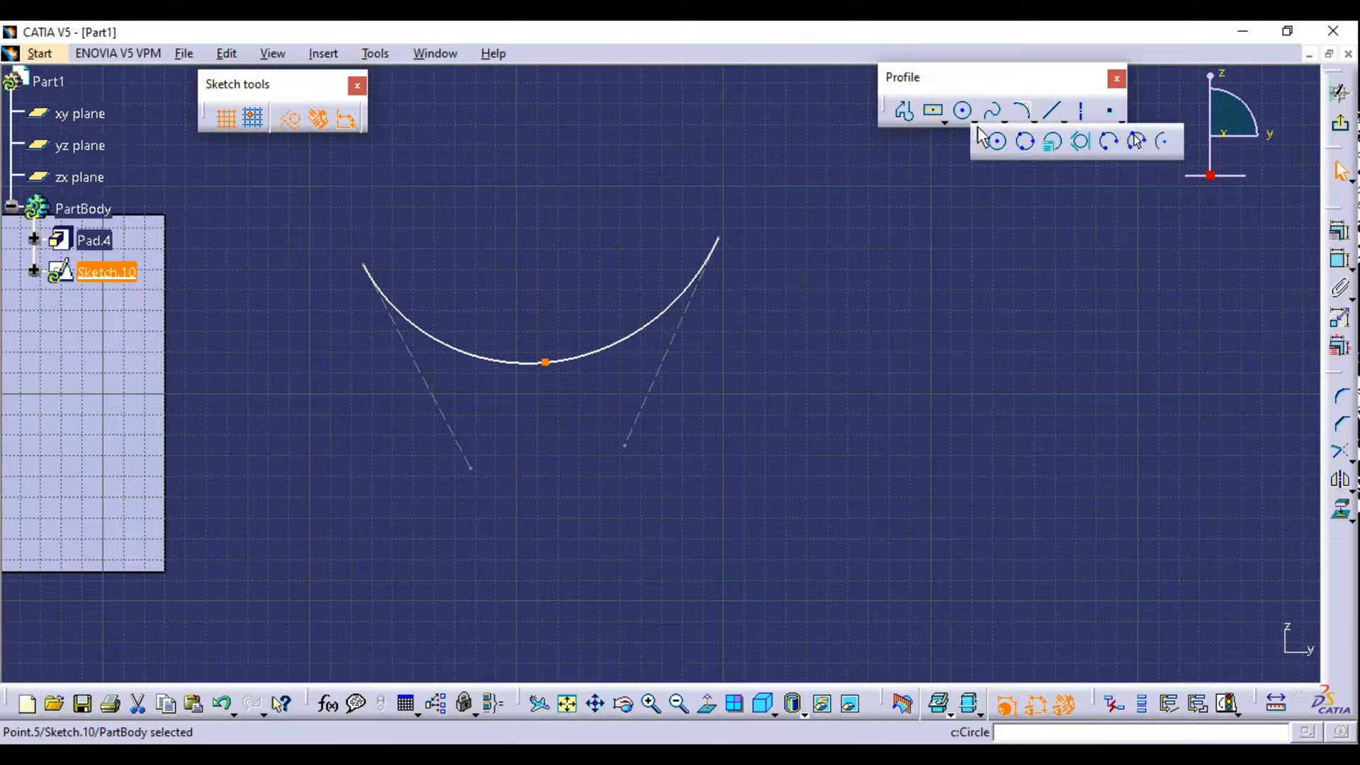
{"action": "left_click", "coordinate": [1136, 141]}
{"action": "left_click", "coordinate": [890, 265]}
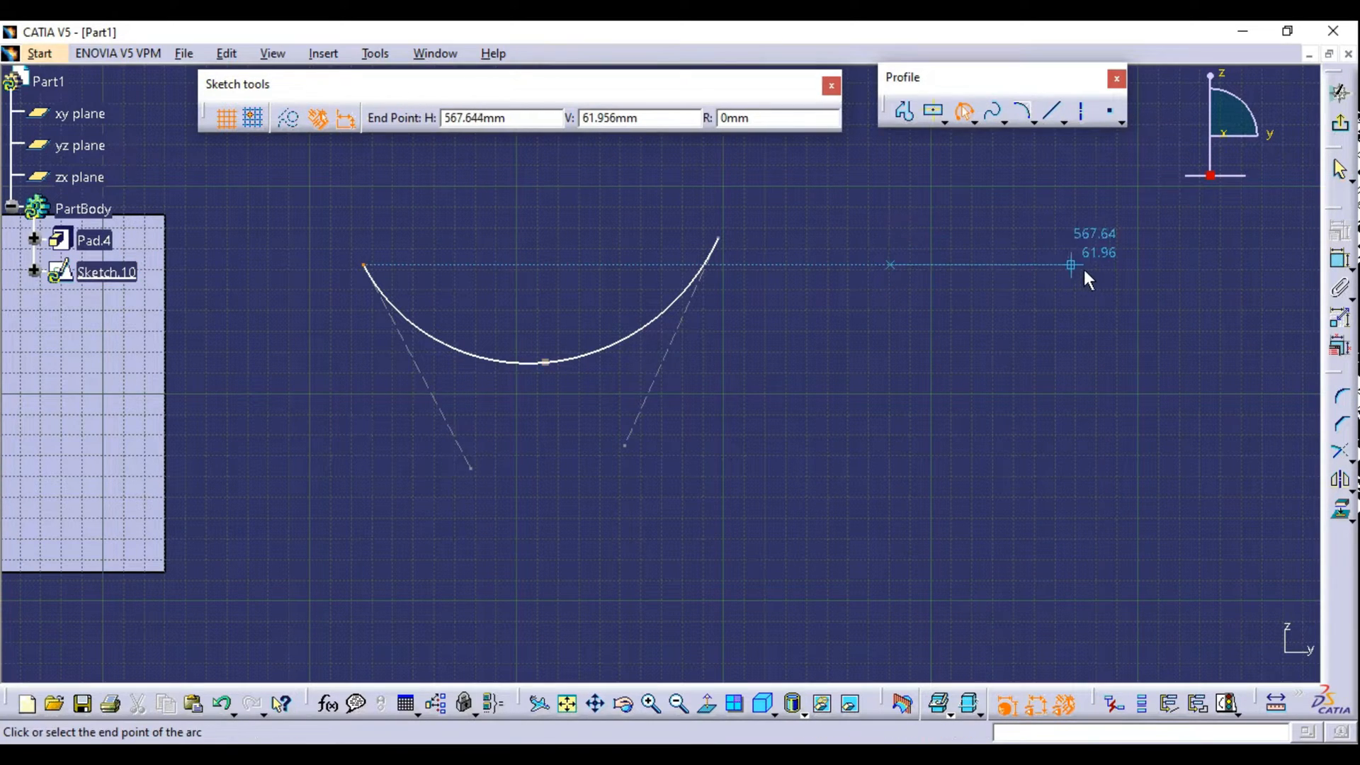
{"action": "left_click", "coordinate": [1097, 265]}
{"action": "left_click", "coordinate": [995, 347]}
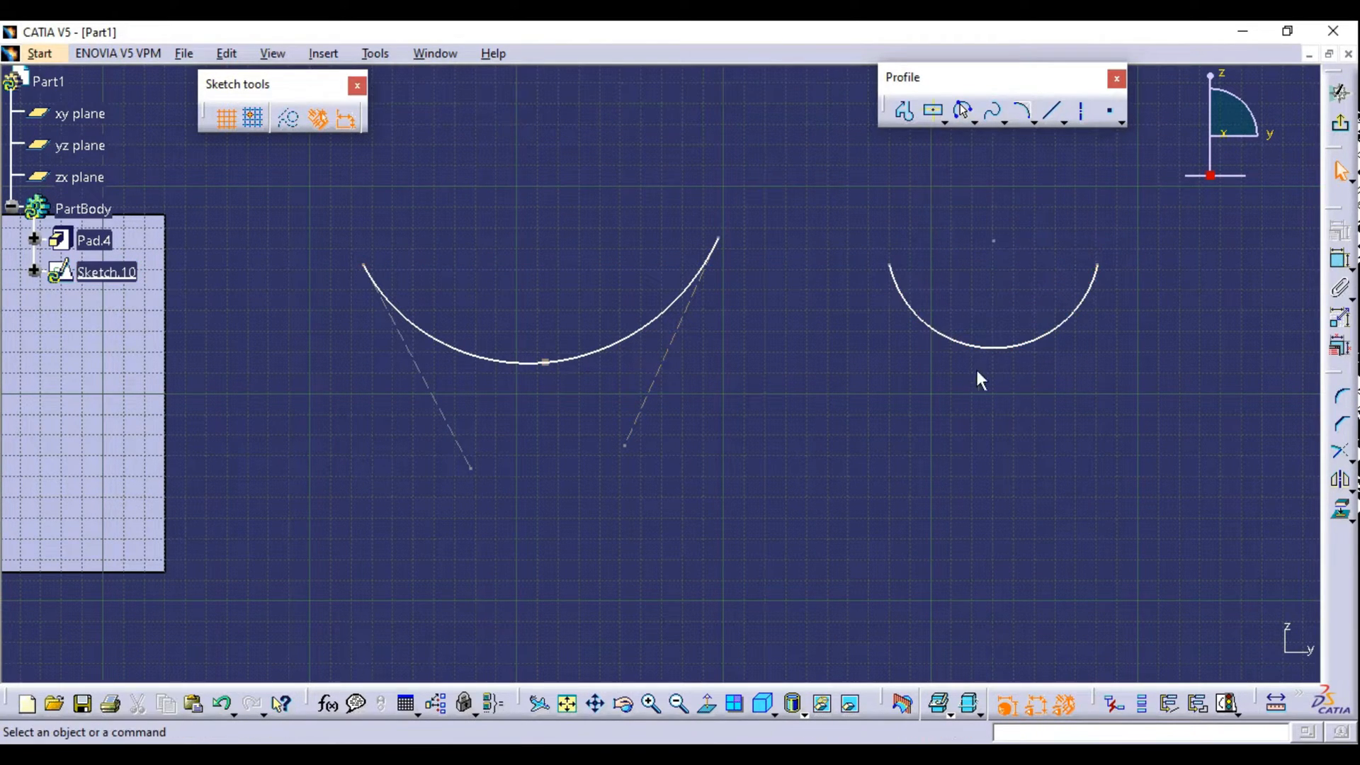
{"action": "mouse_move", "coordinate": [545, 362]}
{"action": "left_mouse_down"}
{"action": "mouse_move", "coordinate": [550, 374]}
{"action": "mouse_move", "coordinate": [557, 317]}
{"action": "mouse_move", "coordinate": [534, 274]}
{"action": "mouse_move", "coordinate": [538, 242]}
{"action": "mouse_move", "coordinate": [534, 620]}
{"action": "mouse_move", "coordinate": [553, 519]}
{"action": "mouse_move", "coordinate": [535, 270]}
{"action": "mouse_move", "coordinate": [554, 263]}
{"action": "mouse_move", "coordinate": [543, 416]}
{"action": "mouse_move", "coordinate": [533, 339]}
{"action": "mouse_move", "coordinate": [532, 360]}
{"action": "left_mouse_up"}
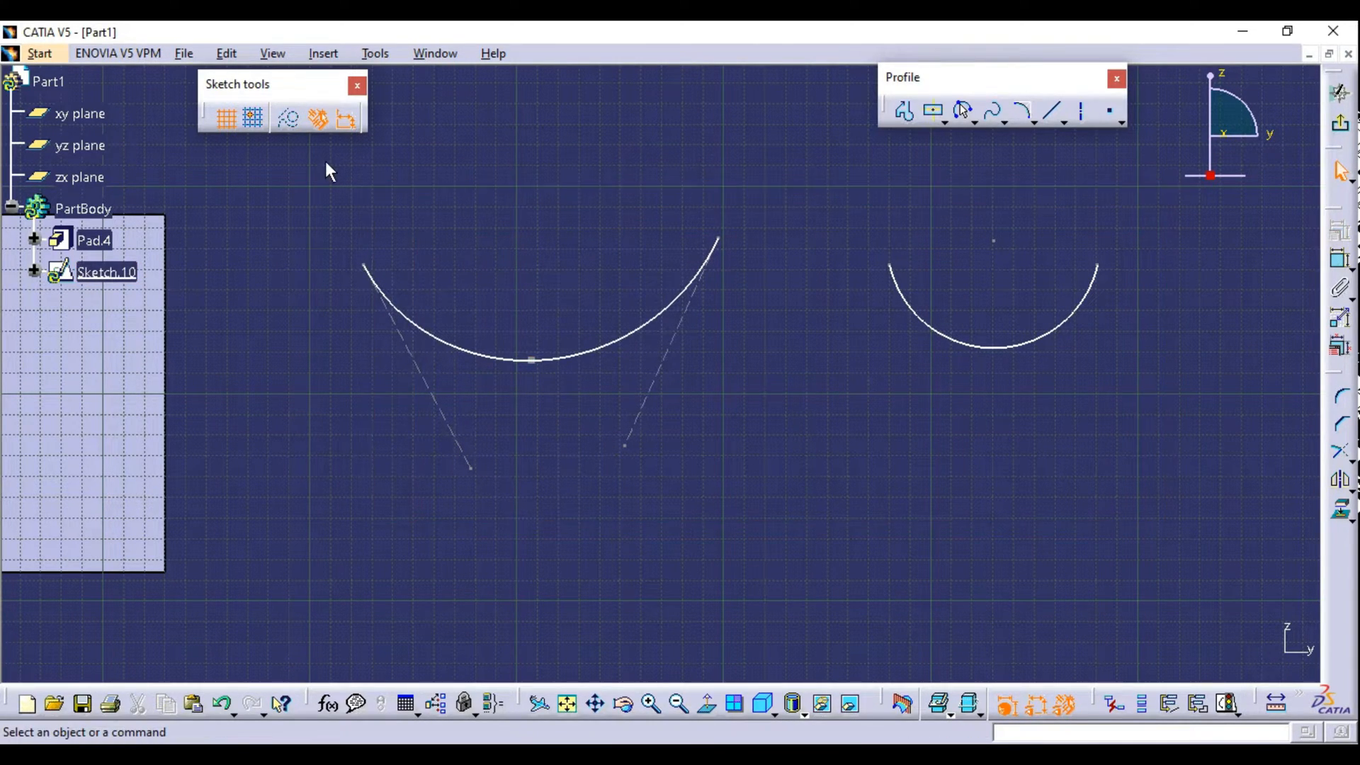
Delete all the sketched curves and exit the sketch.
{"action": "key", "text": "ctrl+a"}
{"action": "key", "text": "Delete"}
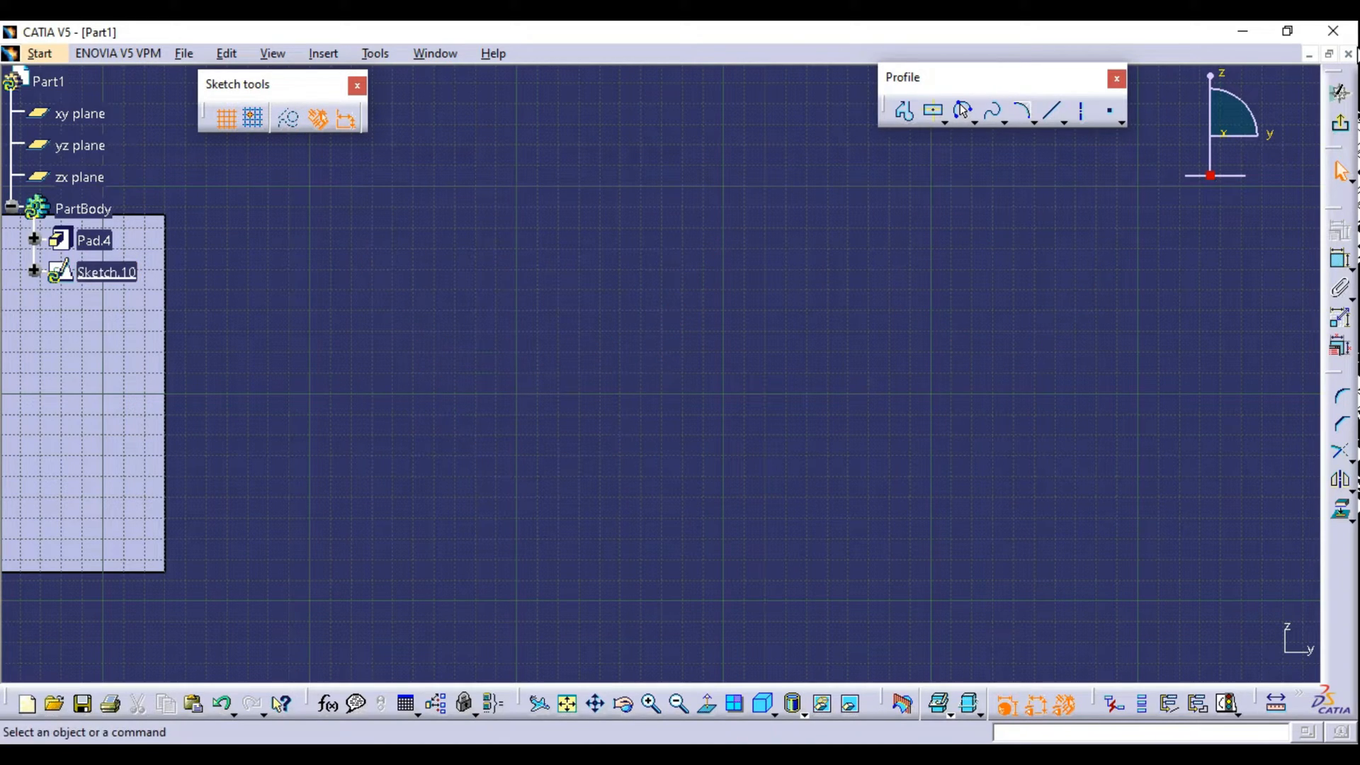
{"action": "left_click", "coordinate": [1339, 125]}
Apply an edge fillet with a 20 mm radius to one long top edge of the block.
{"action": "middle_click_drag", "start_coordinate": [559, 472], "coordinate": [567, 430]}
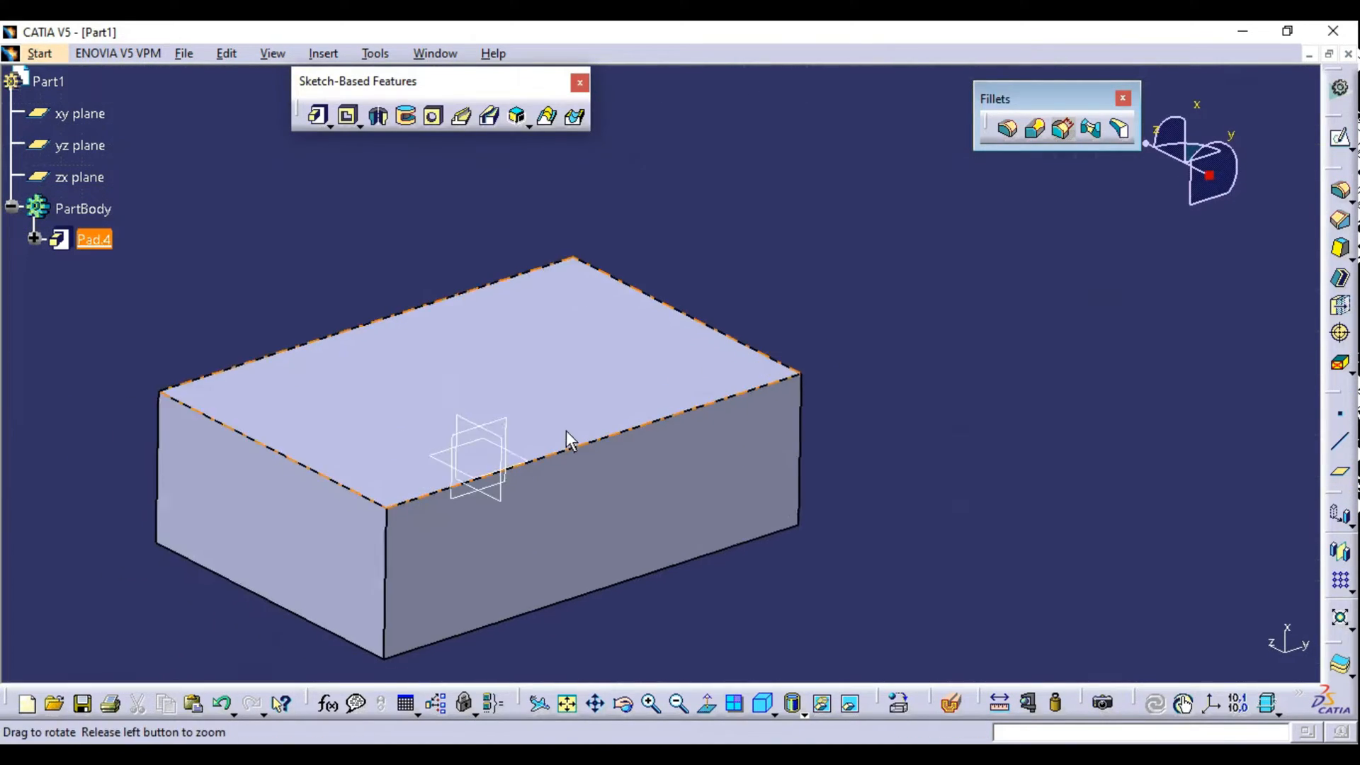
{"action": "left_click", "coordinate": [1006, 128]}
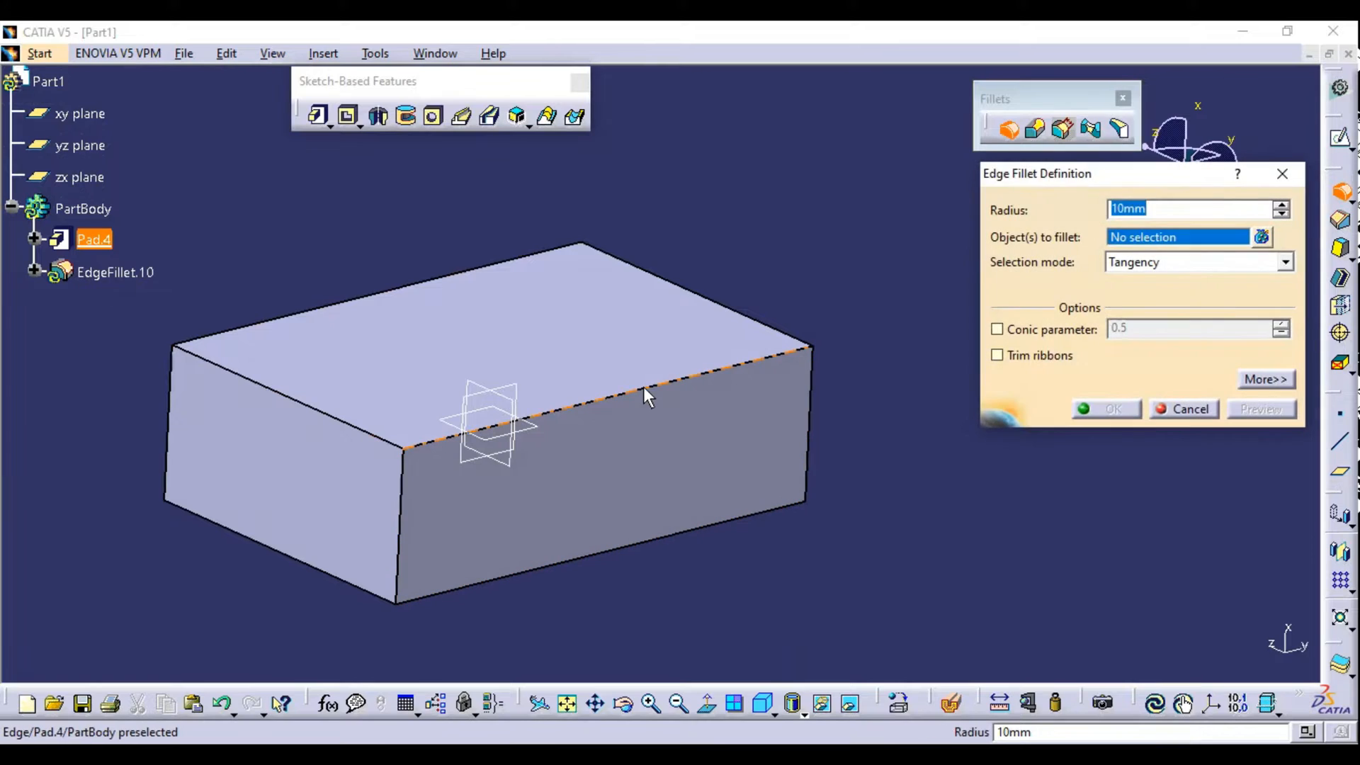
{"action": "left_click", "coordinate": [645, 388]}
{"action": "middle_click_drag", "start_coordinate": [896, 465], "coordinate": [914, 385]}
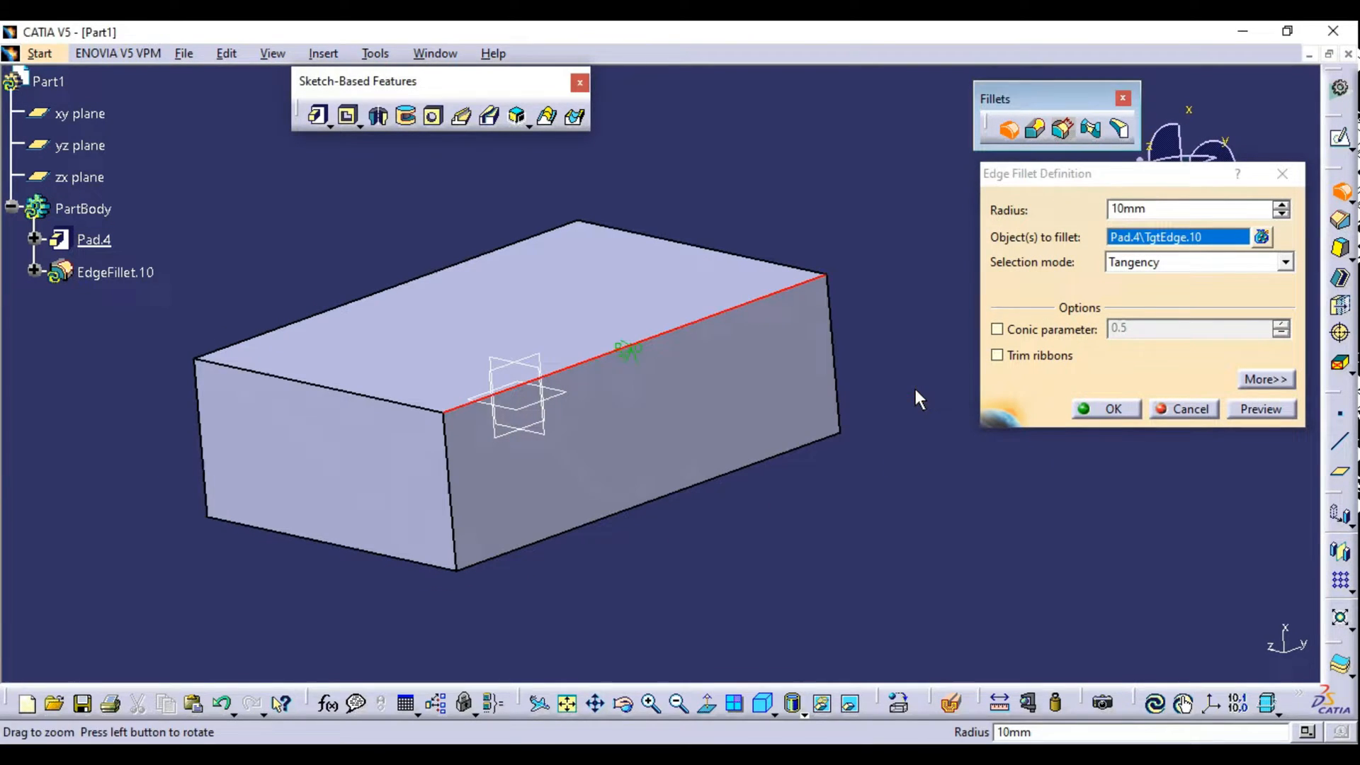
{"action": "double_click", "coordinate": [1158, 207]}
{"action": "type", "text": "20"}
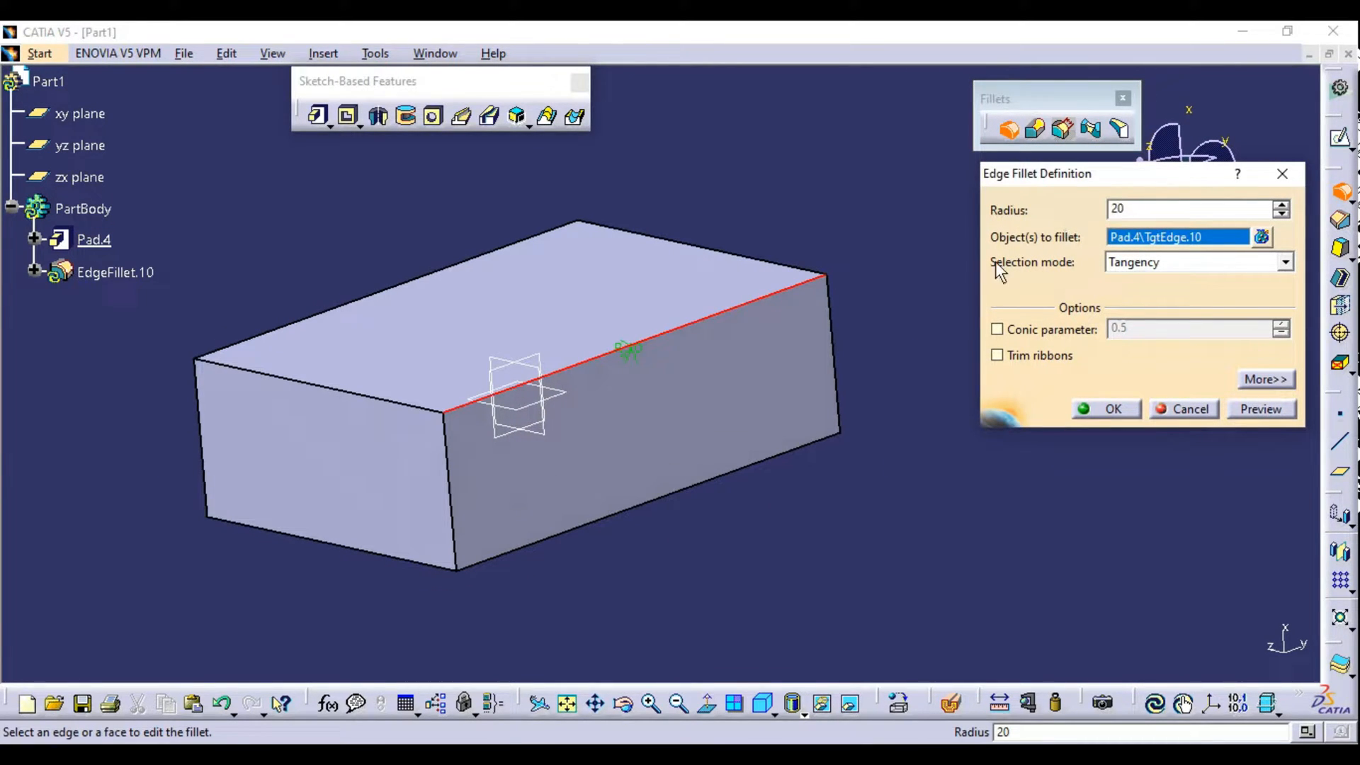
{"action": "mouse_move", "coordinate": [585, 304]}
{"action": "middle_mouse_down"}
{"action": "mouse_move", "coordinate": [638, 287]}
{"action": "mouse_move", "coordinate": [570, 408]}
{"action": "mouse_move", "coordinate": [631, 401]}
{"action": "middle_mouse_up"}
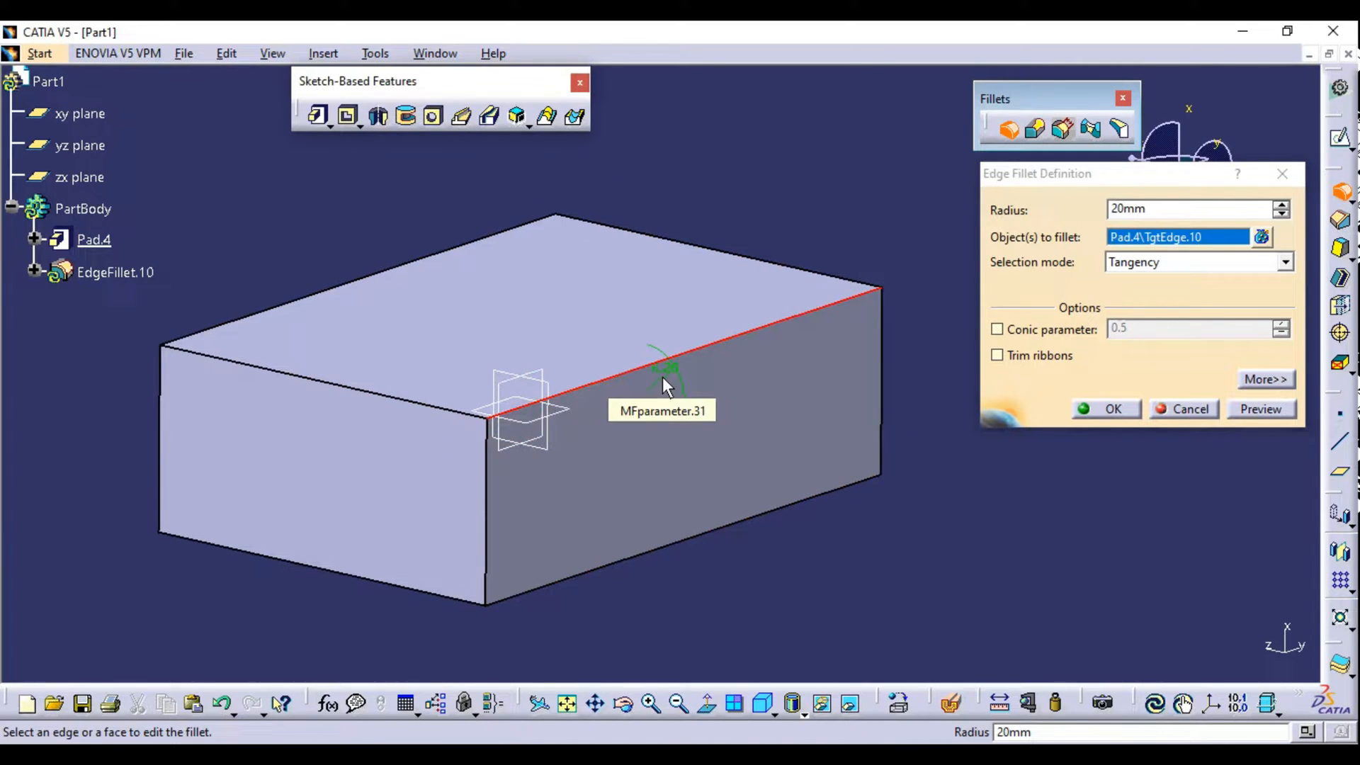
{"action": "left_click", "coordinate": [1107, 409]}
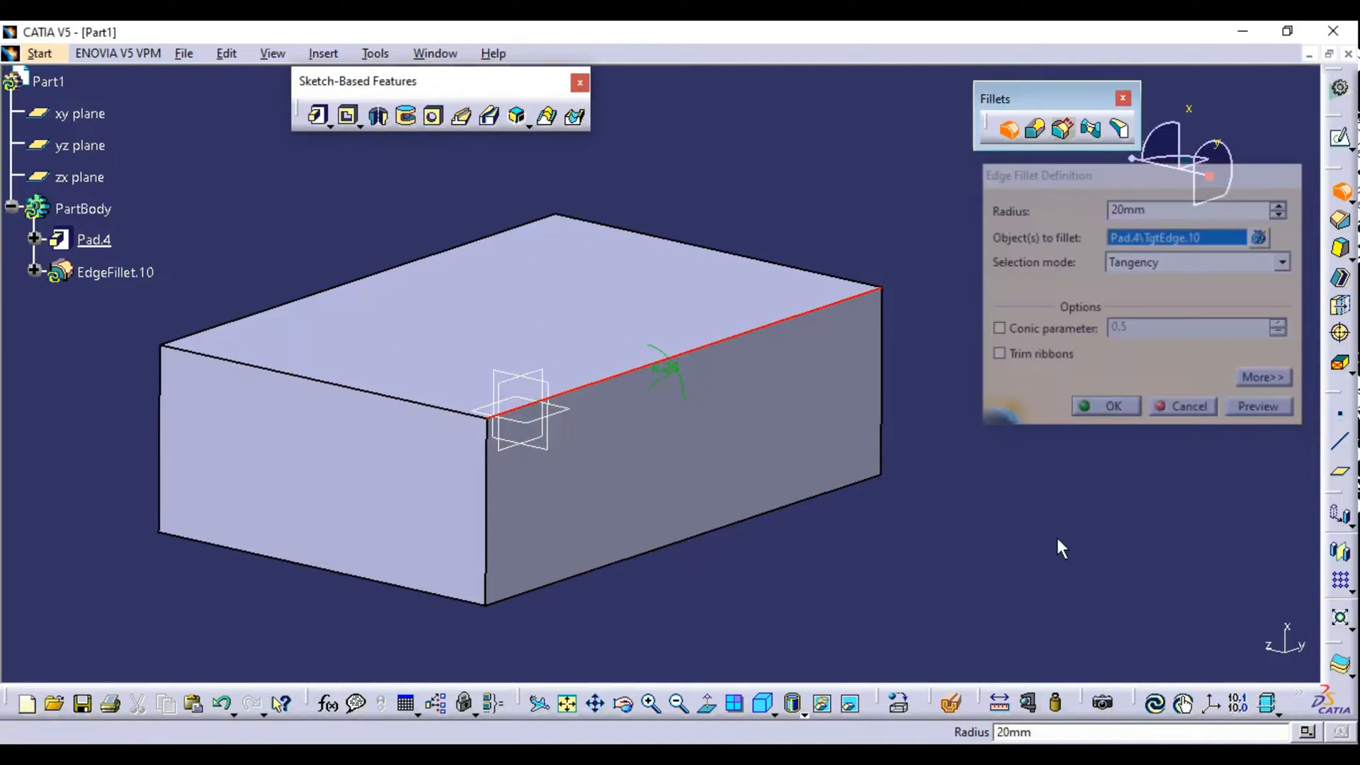
Fillet the opposite long top edge with a 20 mm radius and a conic parameter of 0.1.
{"action": "middle_click_drag", "start_coordinate": [656, 363], "coordinate": [644, 652]}
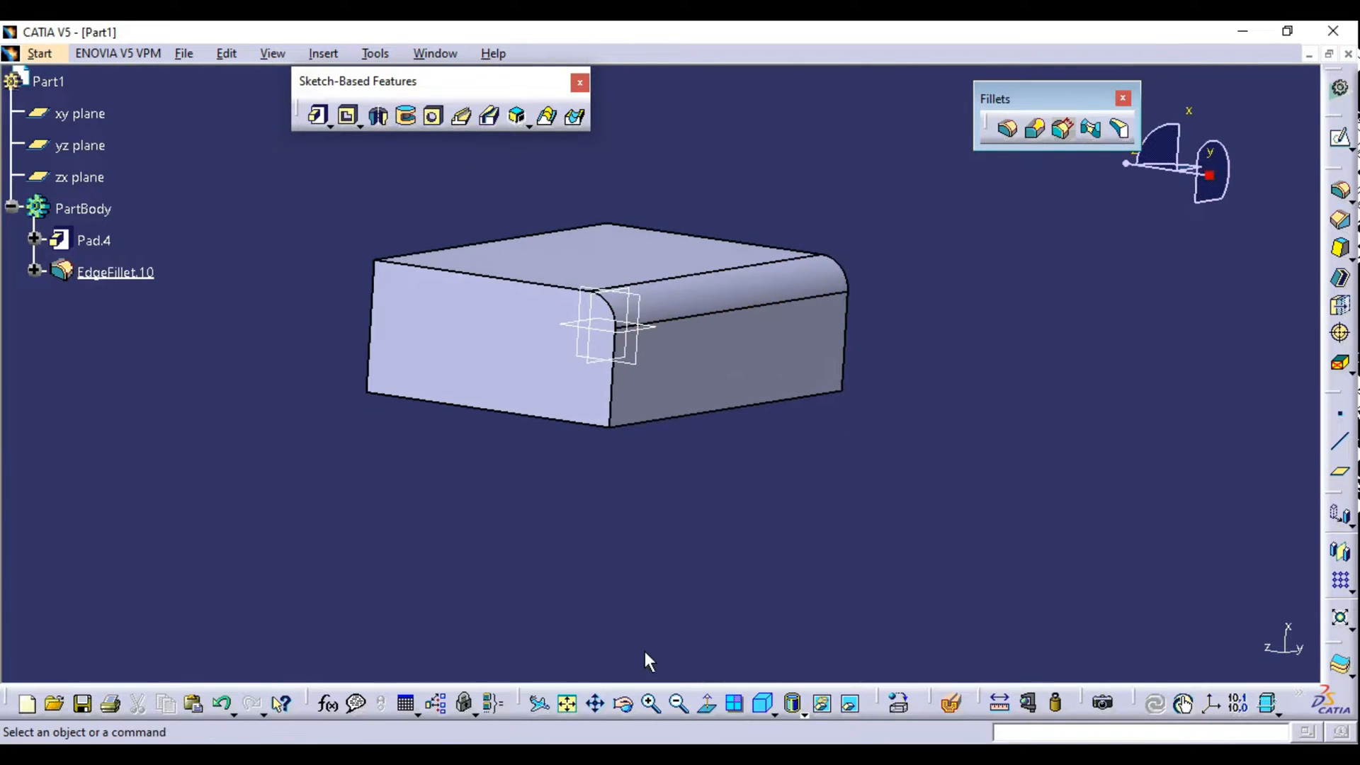
{"action": "left_click", "coordinate": [766, 708]}
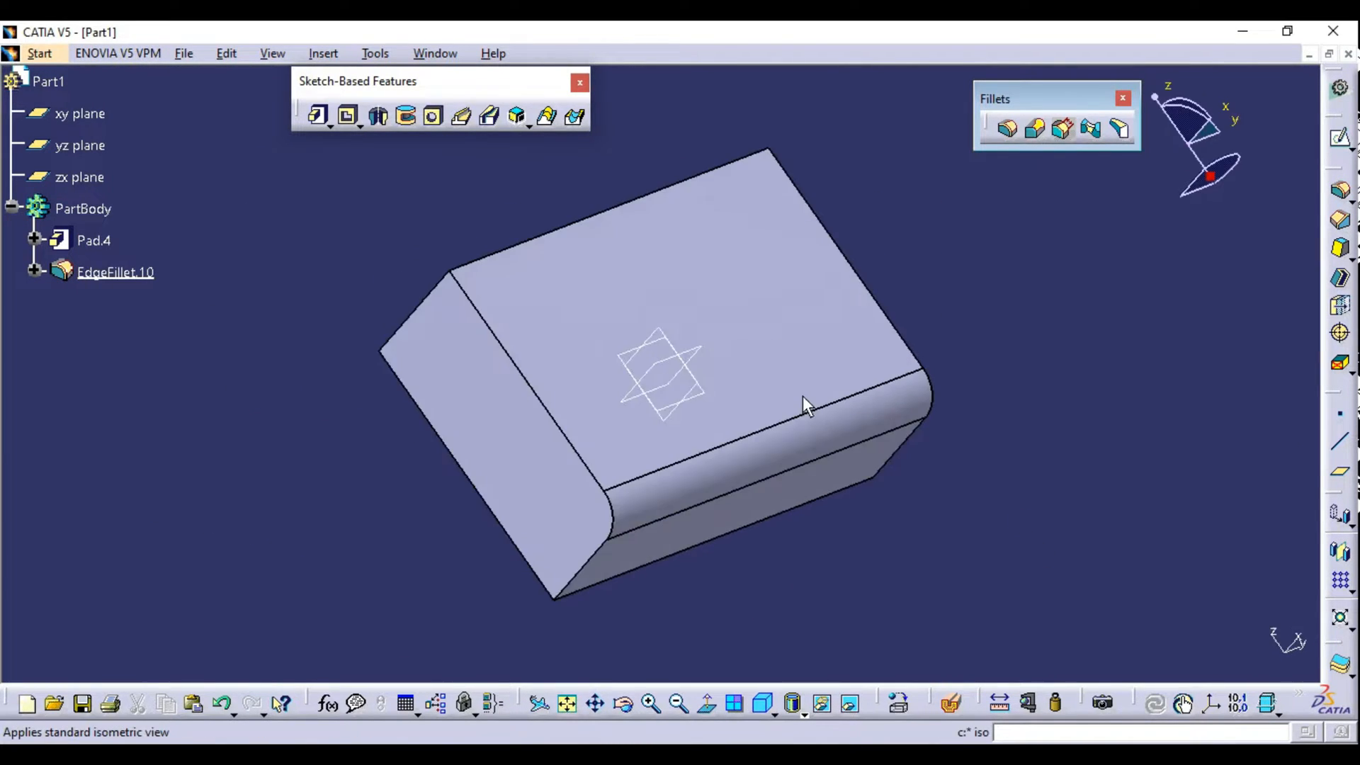
{"action": "middle_click_drag", "start_coordinate": [802, 396], "coordinate": [1118, 344]}
{"action": "left_click", "coordinate": [1007, 129]}
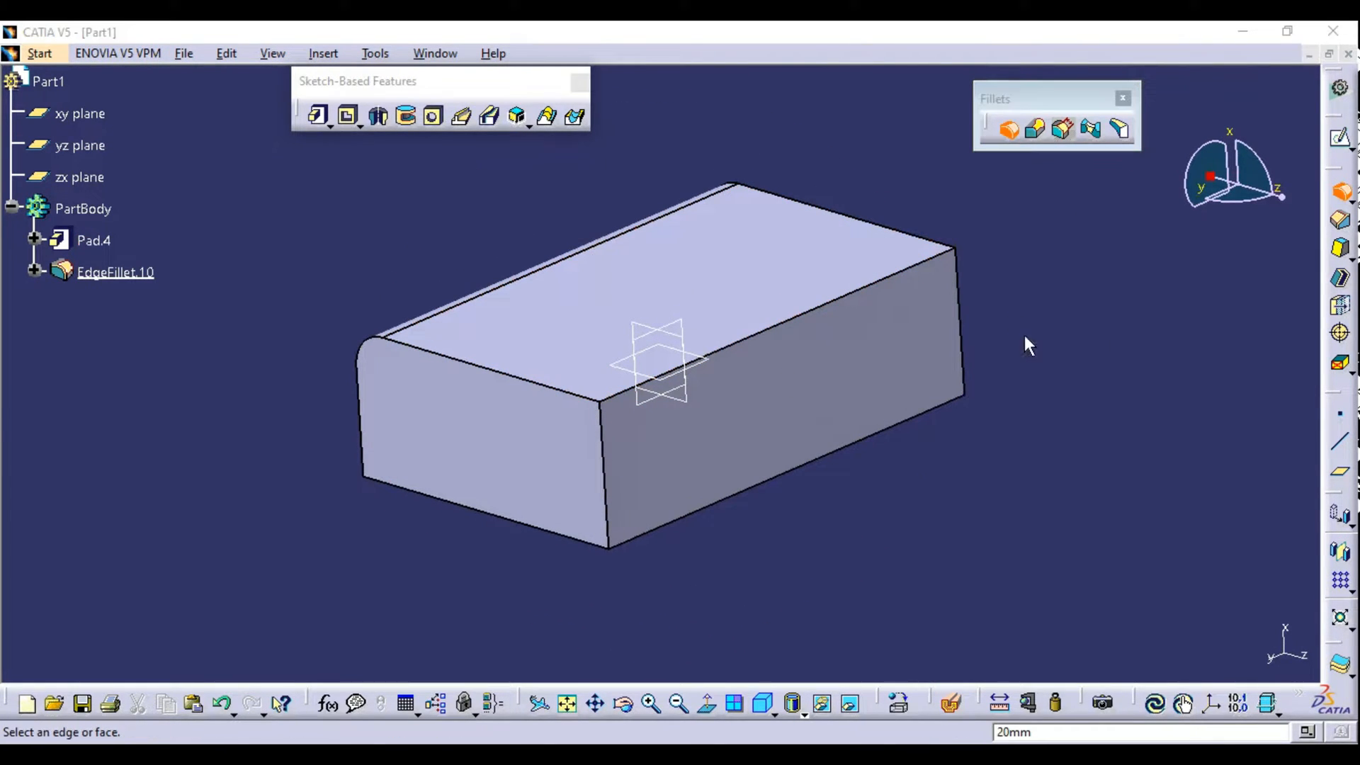
{"action": "left_click", "coordinate": [783, 322]}
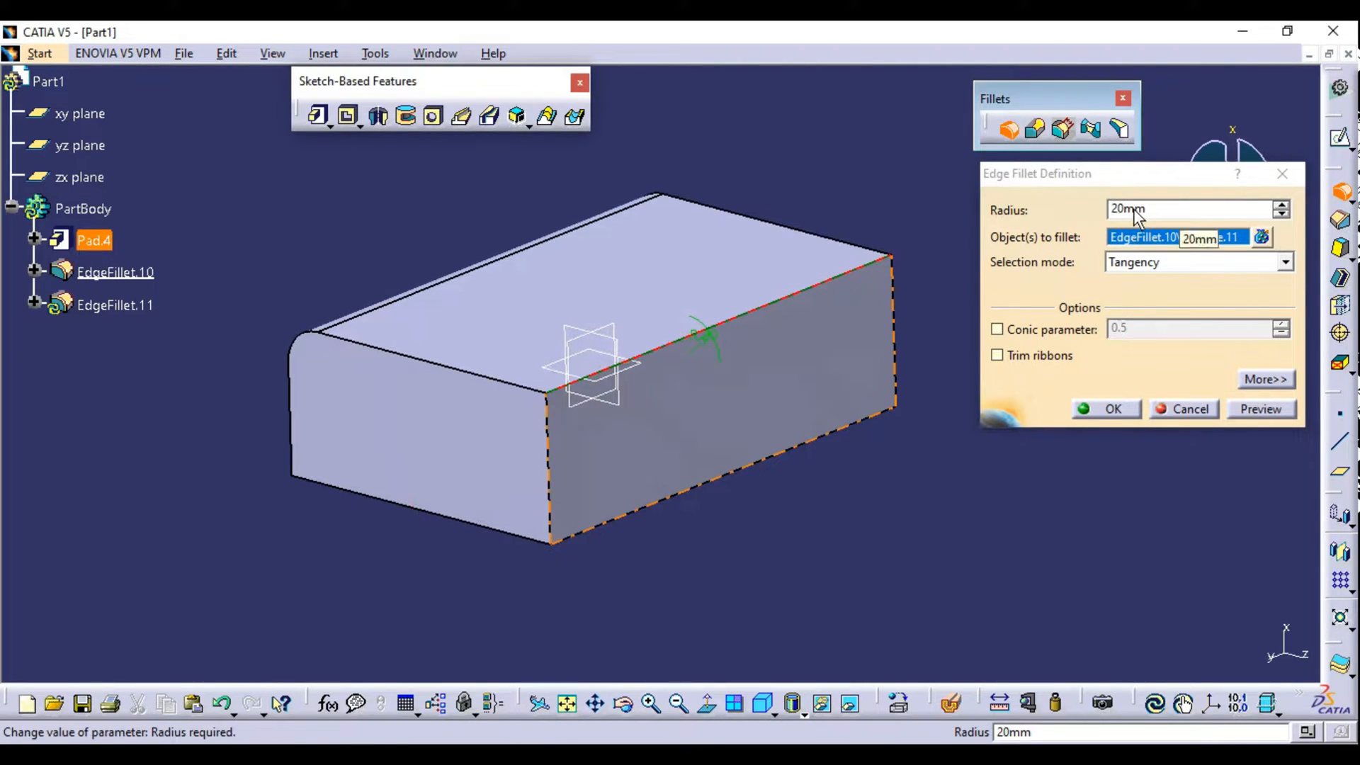
{"action": "left_click", "coordinate": [1040, 333]}
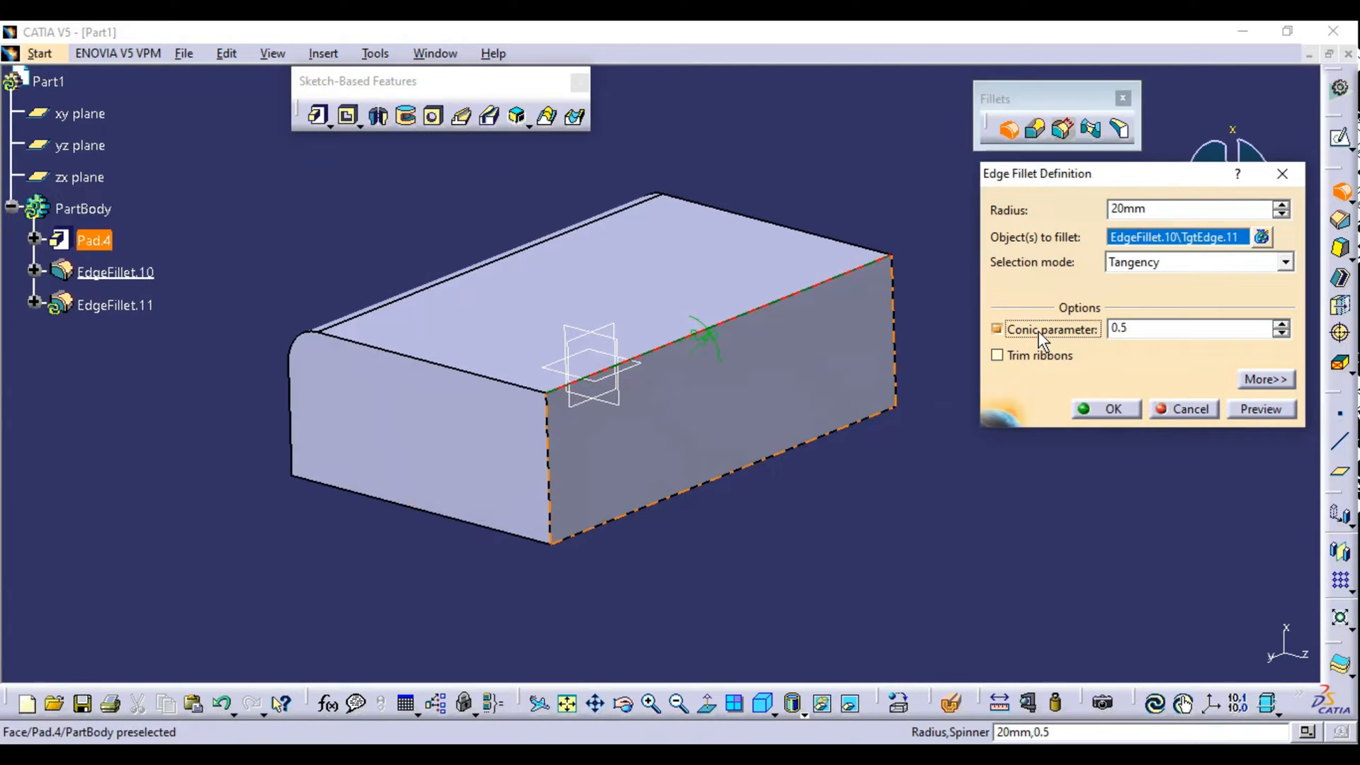
{"action": "middle_click_drag", "start_coordinate": [779, 333], "coordinate": [280, 303]}
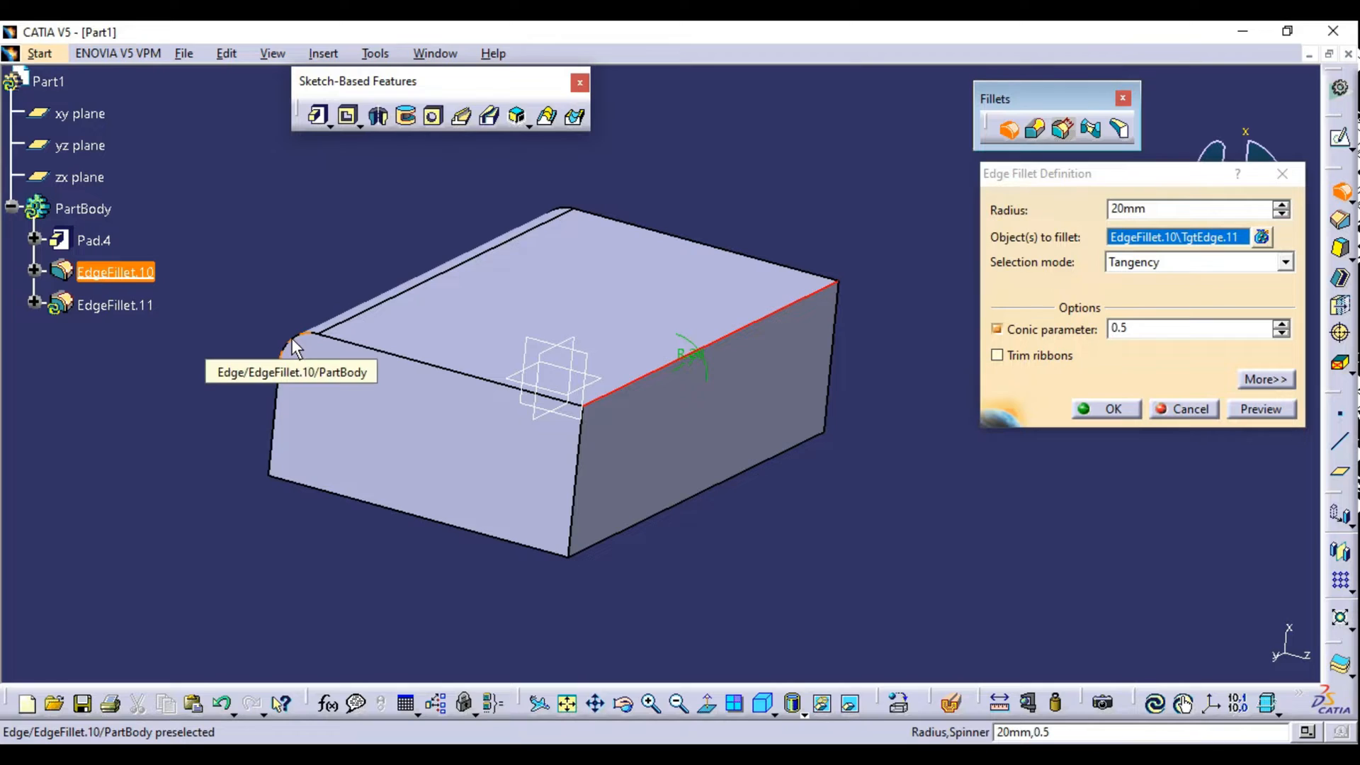
{"action": "left_click", "coordinate": [1198, 333]}
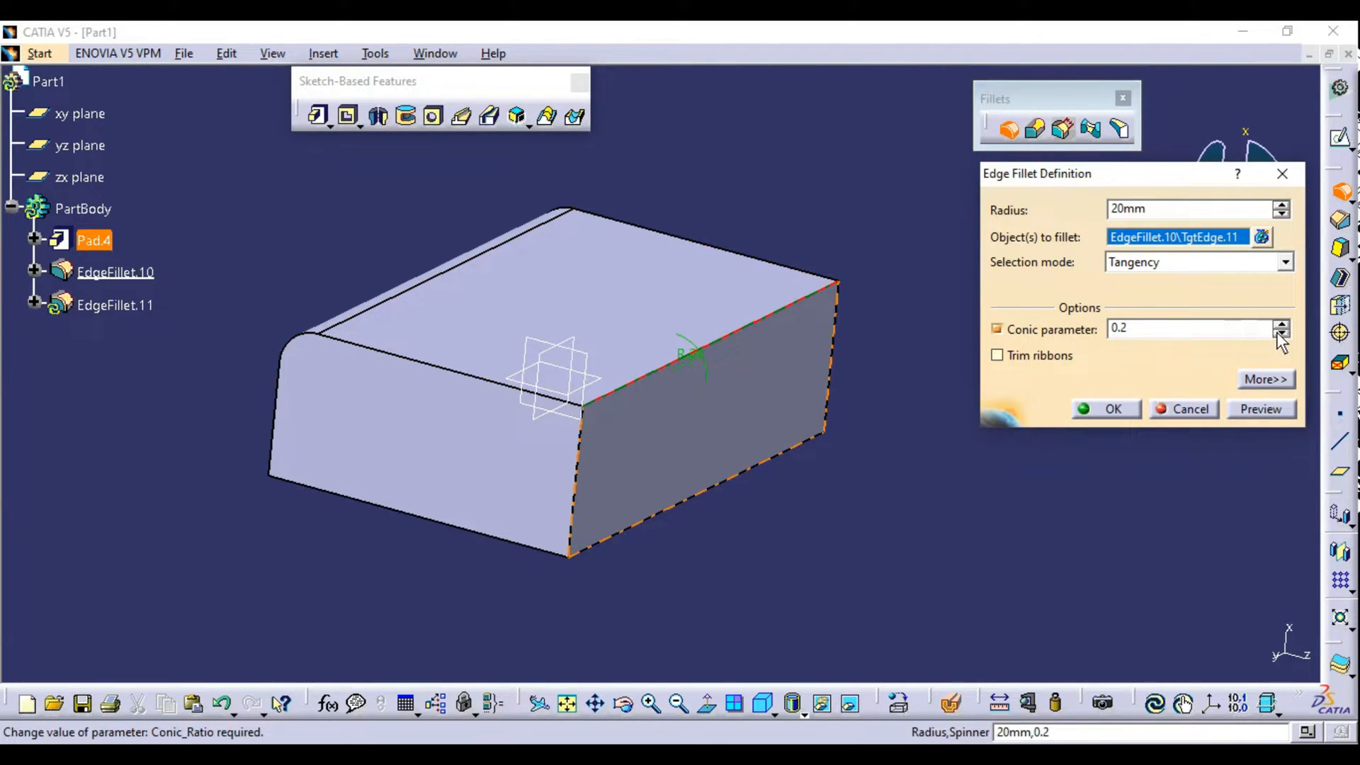
{"action": "left_click", "coordinate": [1281, 334]}
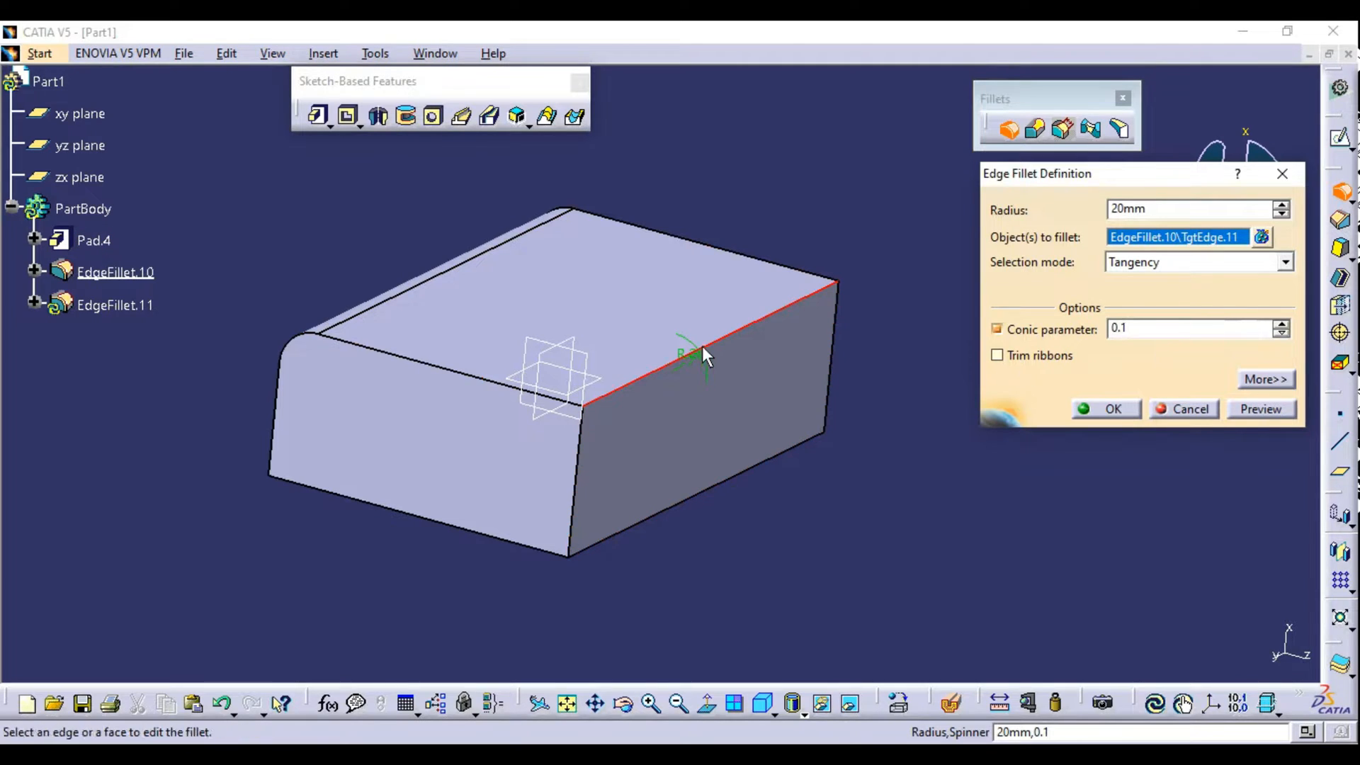
{"action": "middle_click_drag", "start_coordinate": [703, 346], "coordinate": [802, 338]}
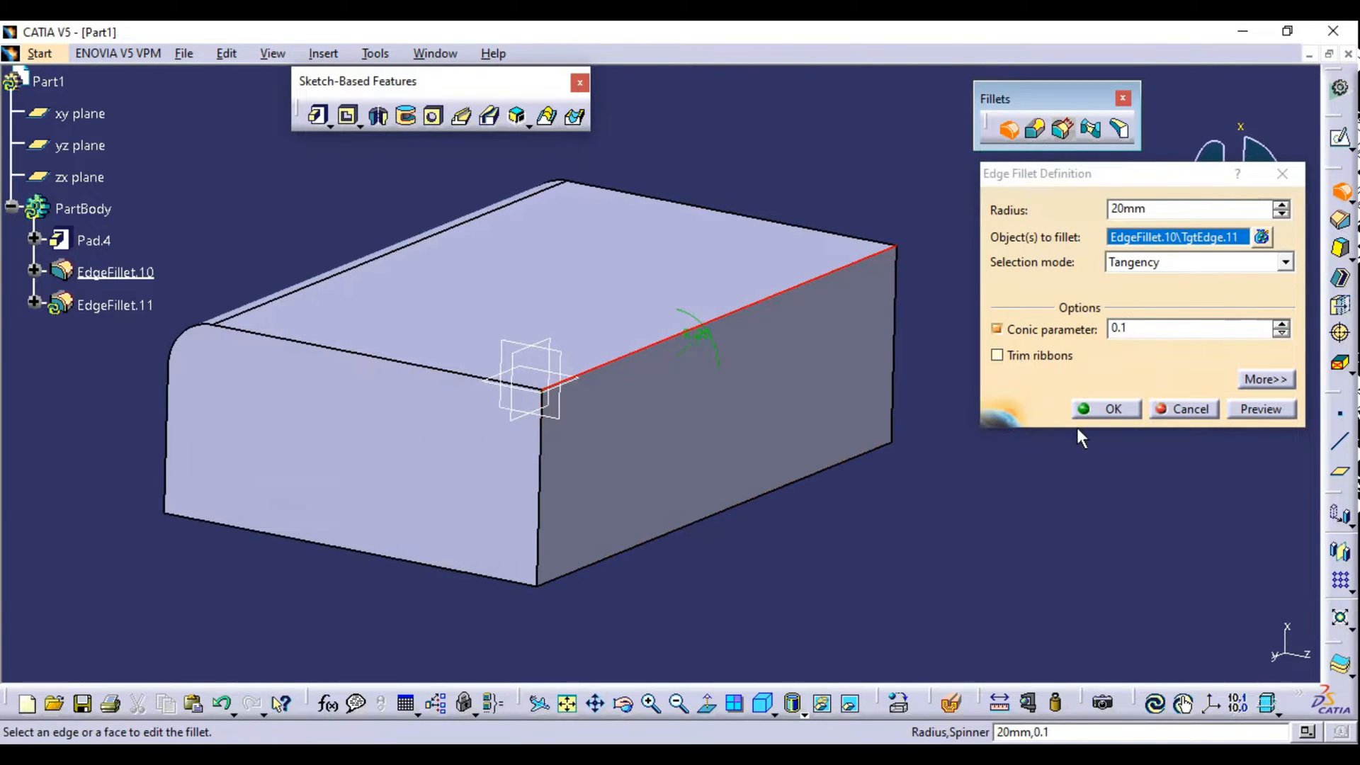
{"action": "left_click", "coordinate": [1111, 412]}
Compare the end profiles of the regular and conic fillets on the block's two top edges.
{"action": "middle_click_drag", "start_coordinate": [659, 305], "coordinate": [418, 393]}
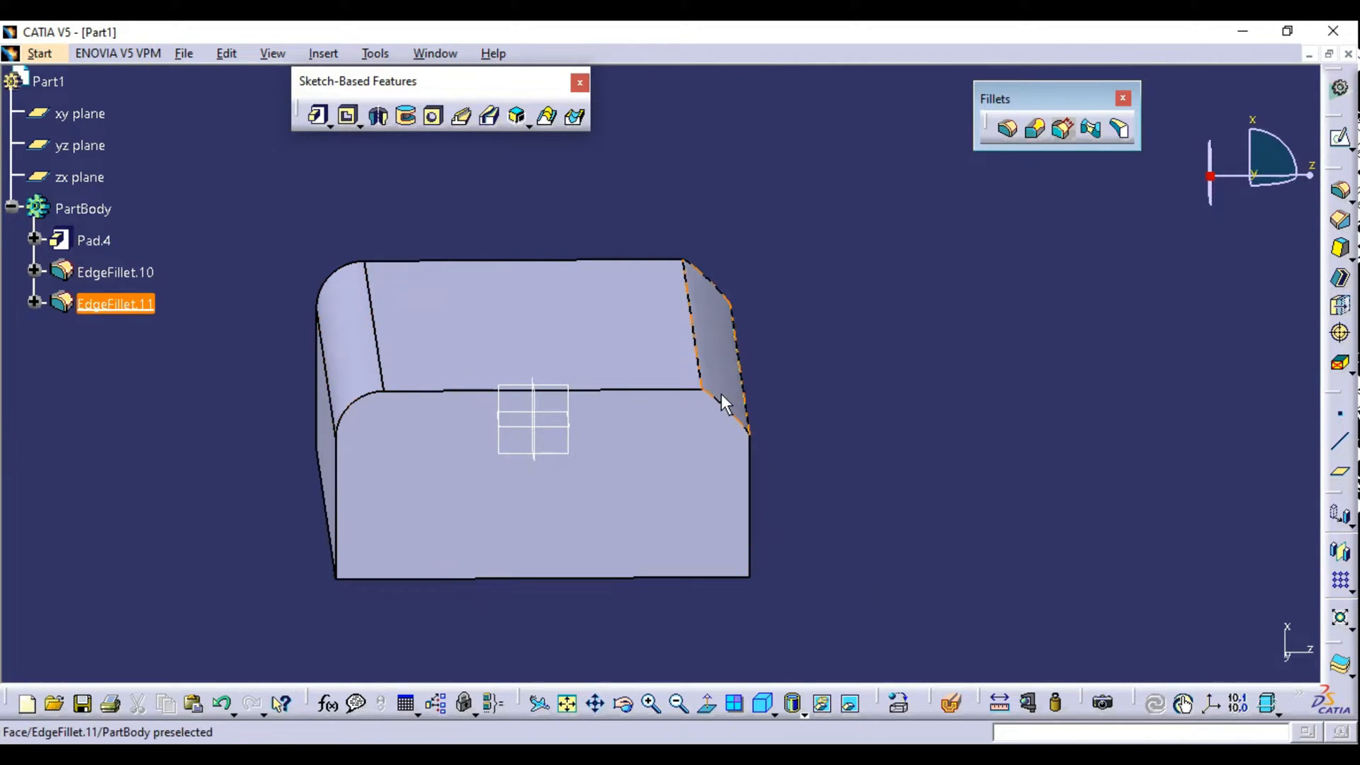
{"action": "middle_click_drag", "start_coordinate": [705, 361], "coordinate": [253, 326]}
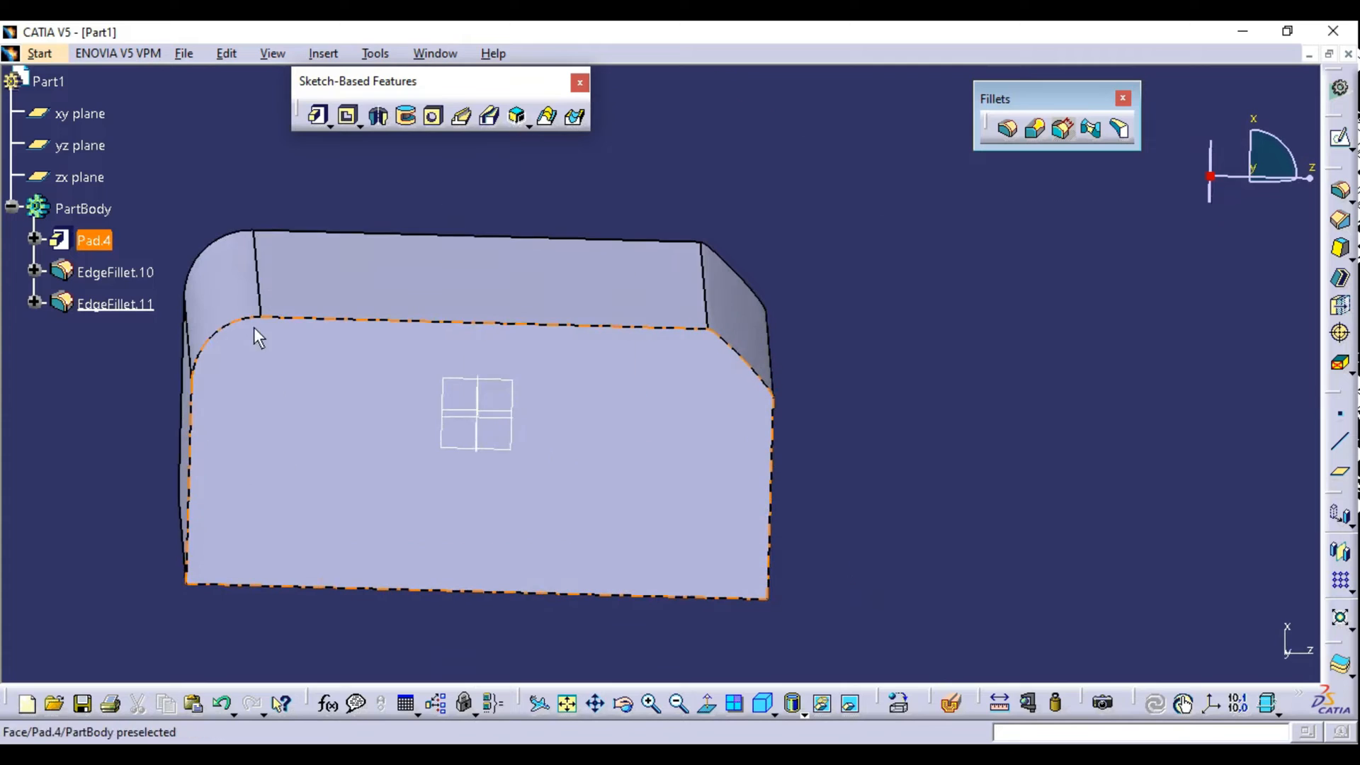
{"action": "middle_click_drag", "start_coordinate": [747, 407], "coordinate": [647, 363]}
{"action": "left_click", "coordinate": [639, 347]}
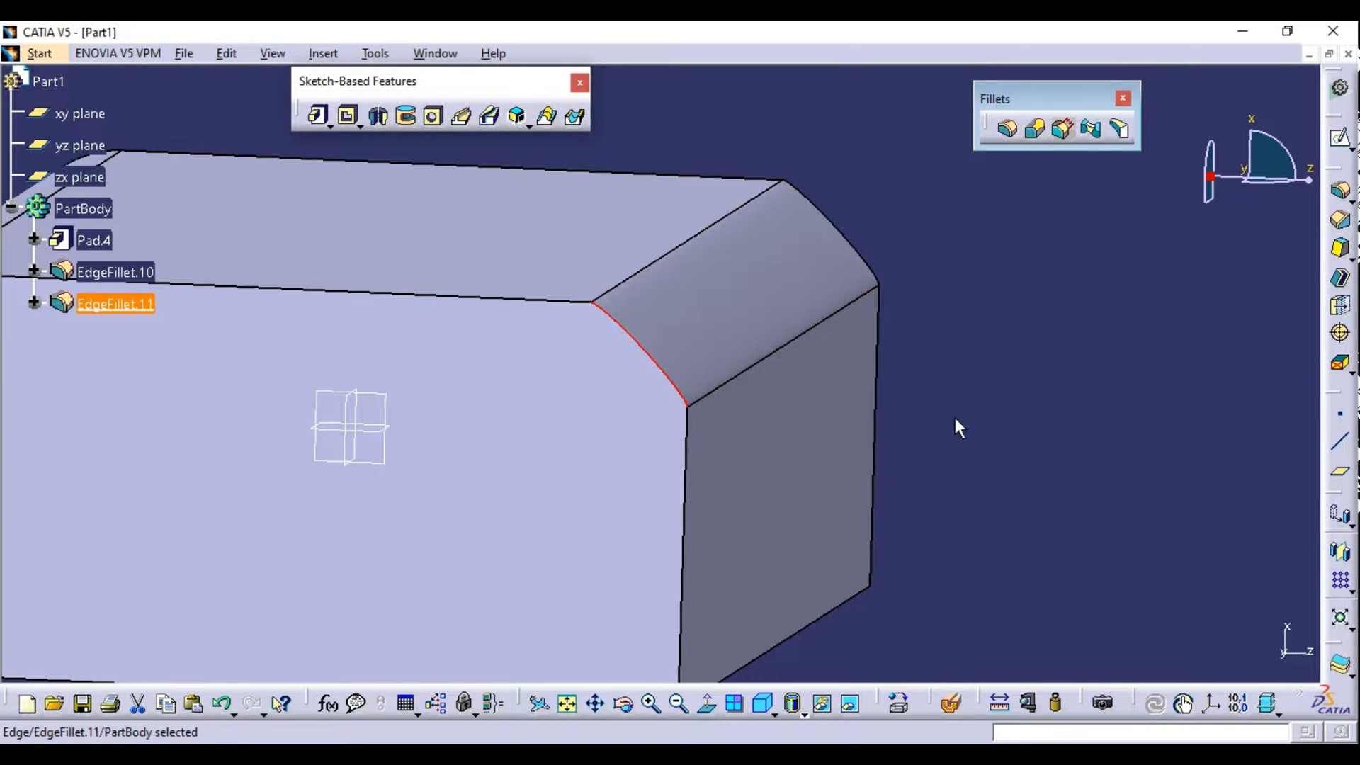
{"action": "middle_click_drag", "start_coordinate": [954, 415], "coordinate": [966, 474]}
{"action": "left_click", "coordinate": [947, 368]}
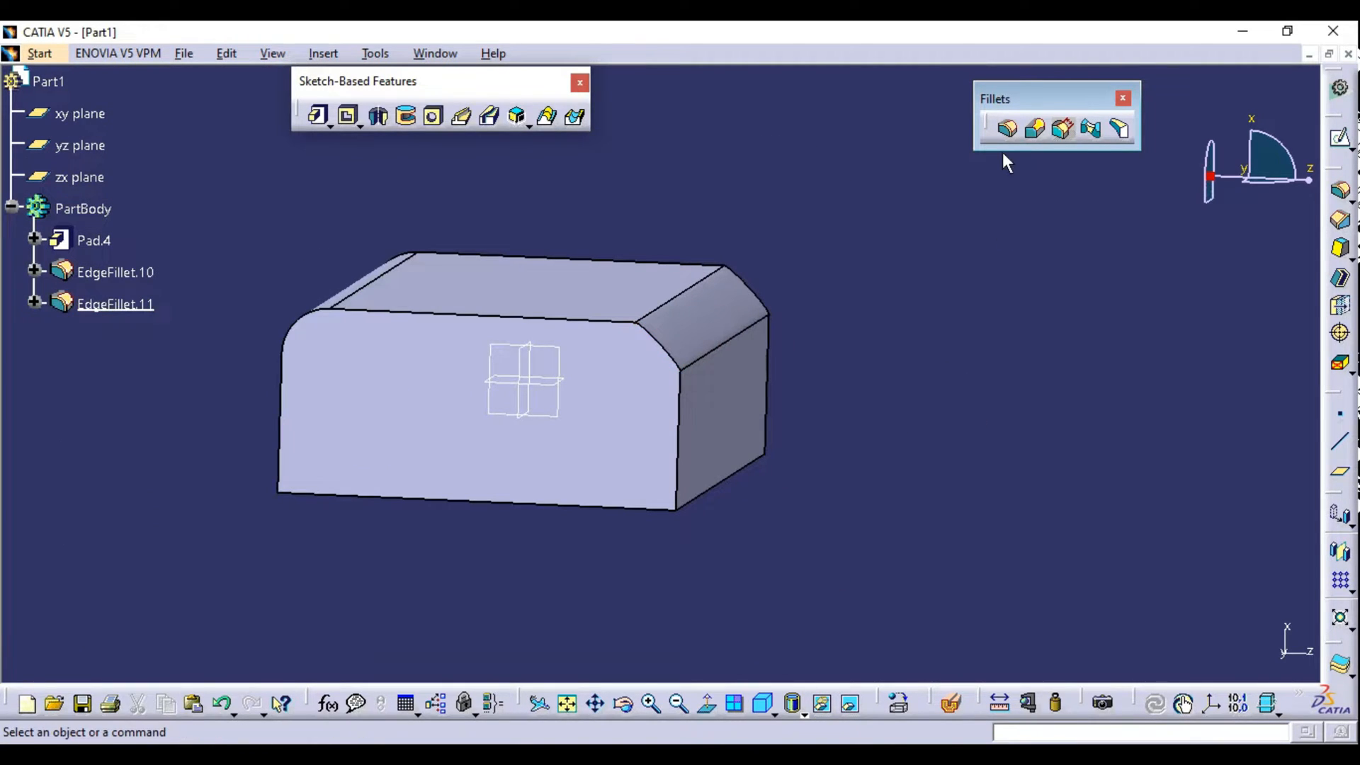
Fillet the long bottom edge below the conic fillet with a 20 mm radius and a conic parameter above 0.5.
{"action": "left_click", "coordinate": [1006, 128]}
{"action": "middle_click_drag", "start_coordinate": [812, 343], "coordinate": [858, 453]}
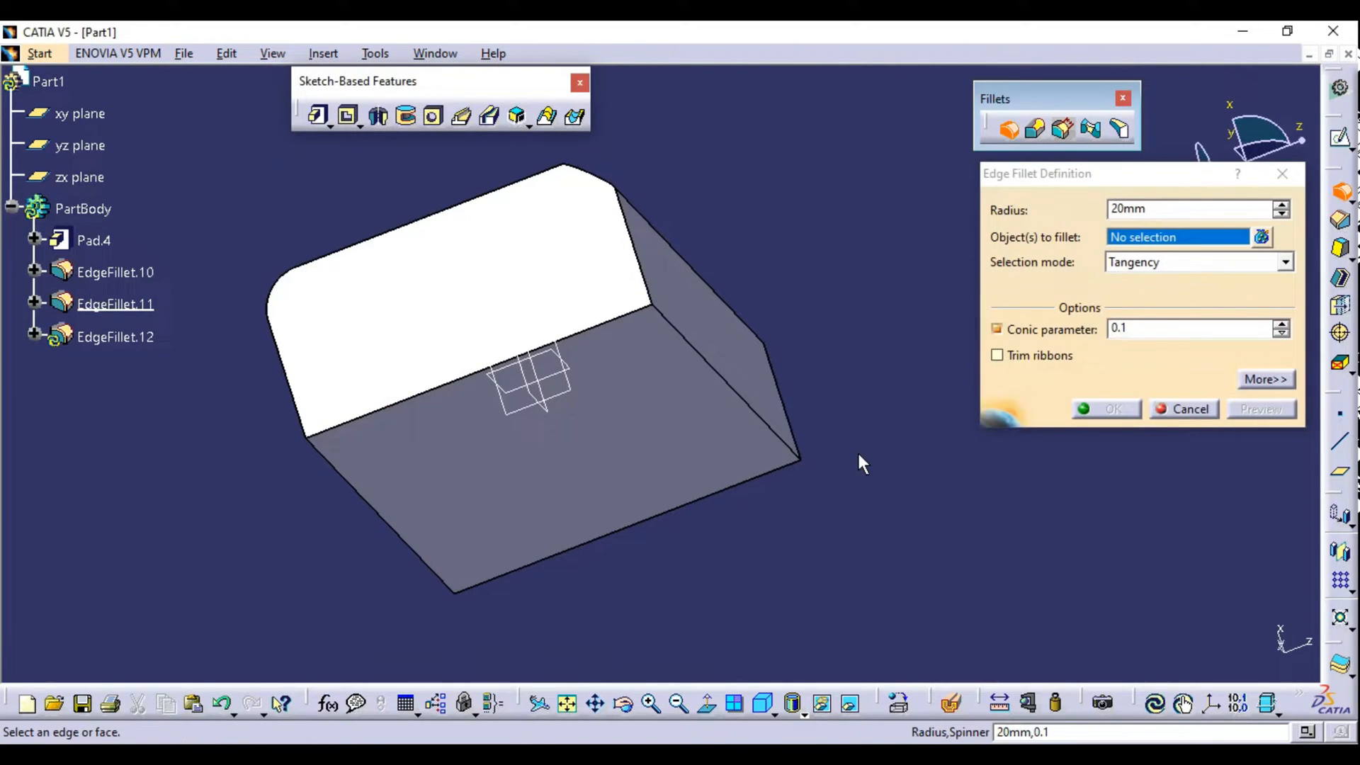
{"action": "left_click", "coordinate": [764, 419]}
{"action": "middle_click_drag", "start_coordinate": [764, 420], "coordinate": [920, 358]}
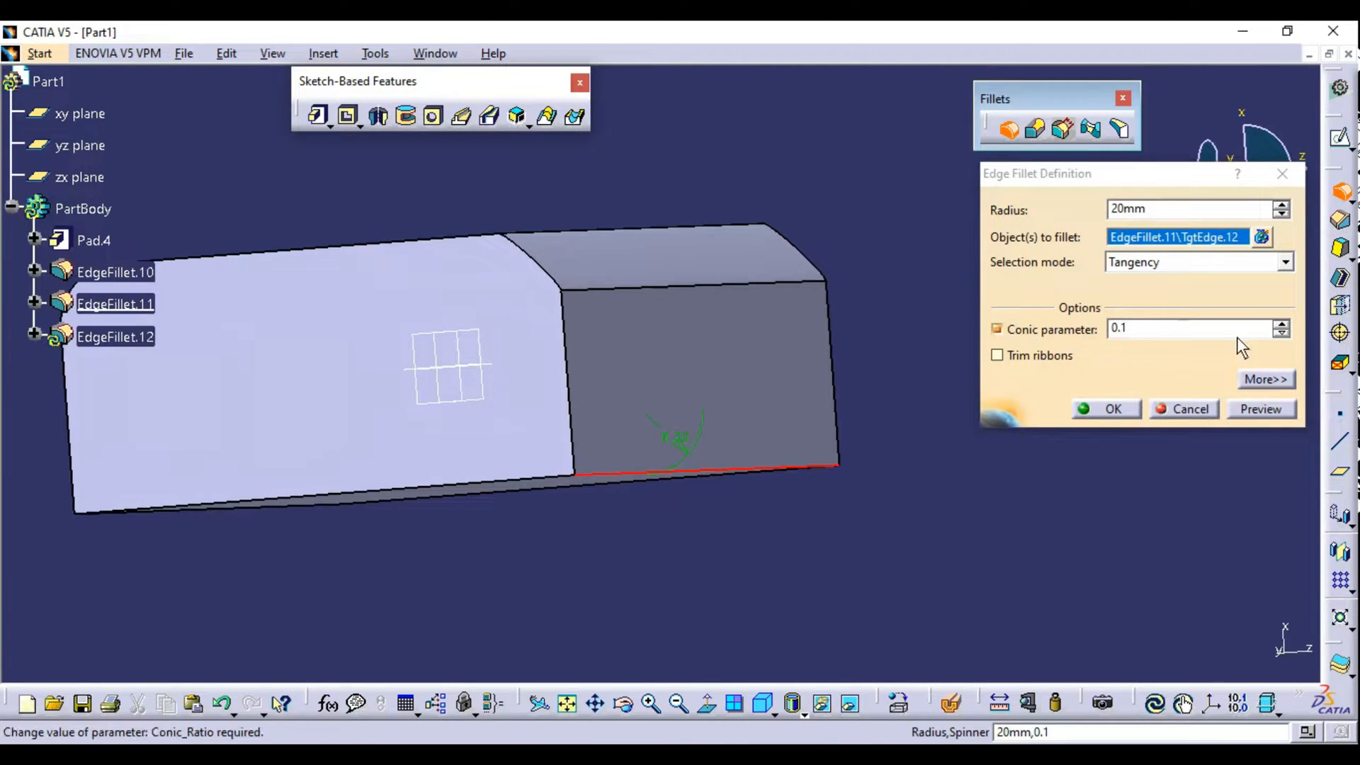
{"action": "left_click", "coordinate": [1281, 324]}
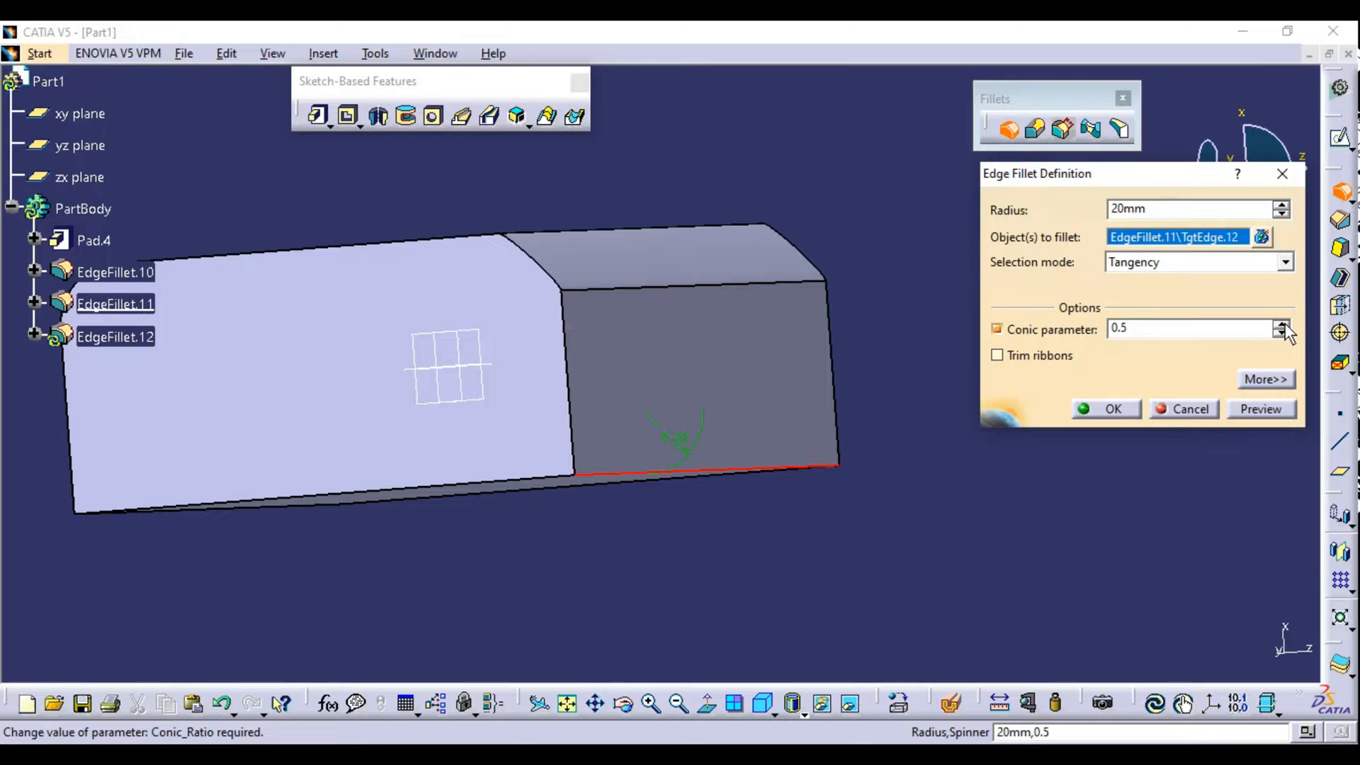
{"action": "left_click", "coordinate": [1282, 324]}
{"action": "left_click", "coordinate": [1282, 324]}
{"action": "left_click", "coordinate": [1125, 410]}
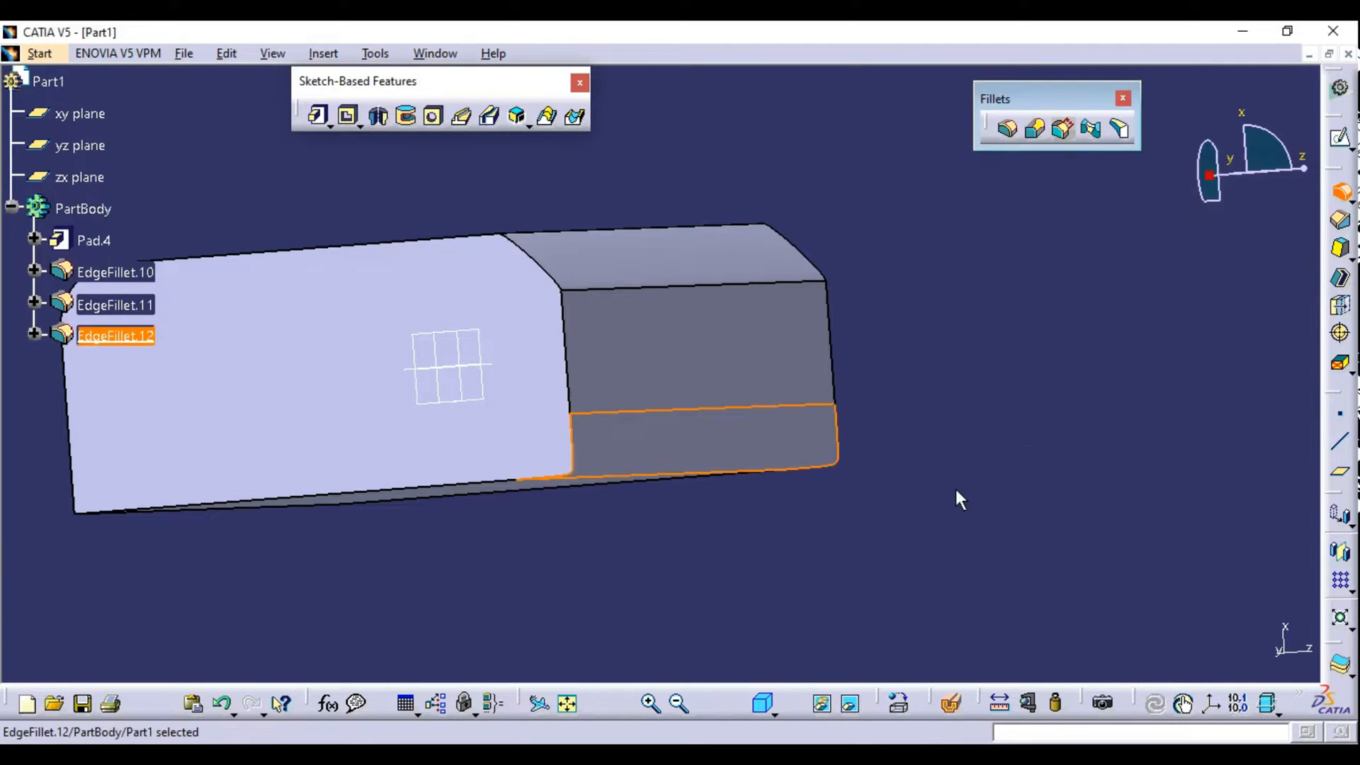
Examine the bottom conic fillet's profile up close and compare it with the two top edge fillets.
{"action": "middle_click_drag", "start_coordinate": [746, 389], "coordinate": [848, 419]}
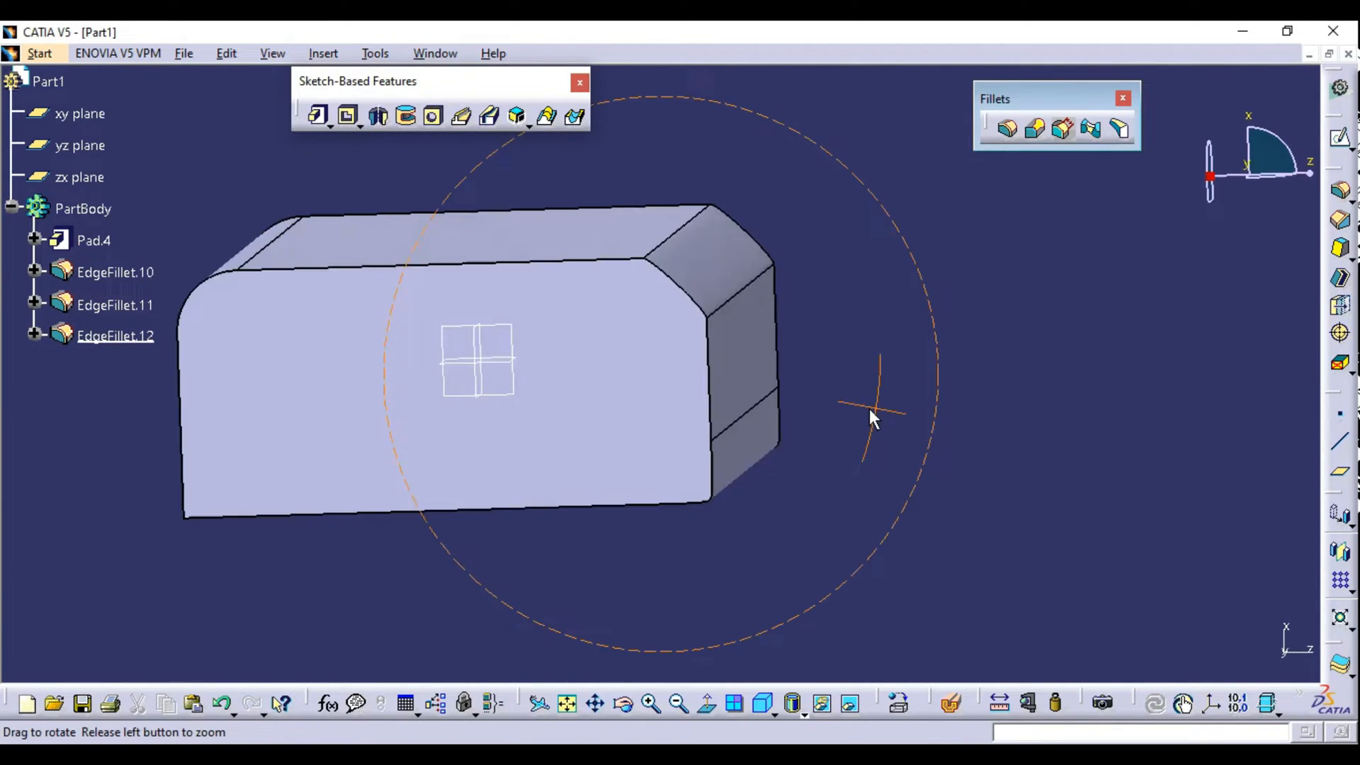
{"action": "middle_click_drag", "start_coordinate": [869, 410], "coordinate": [673, 323]}
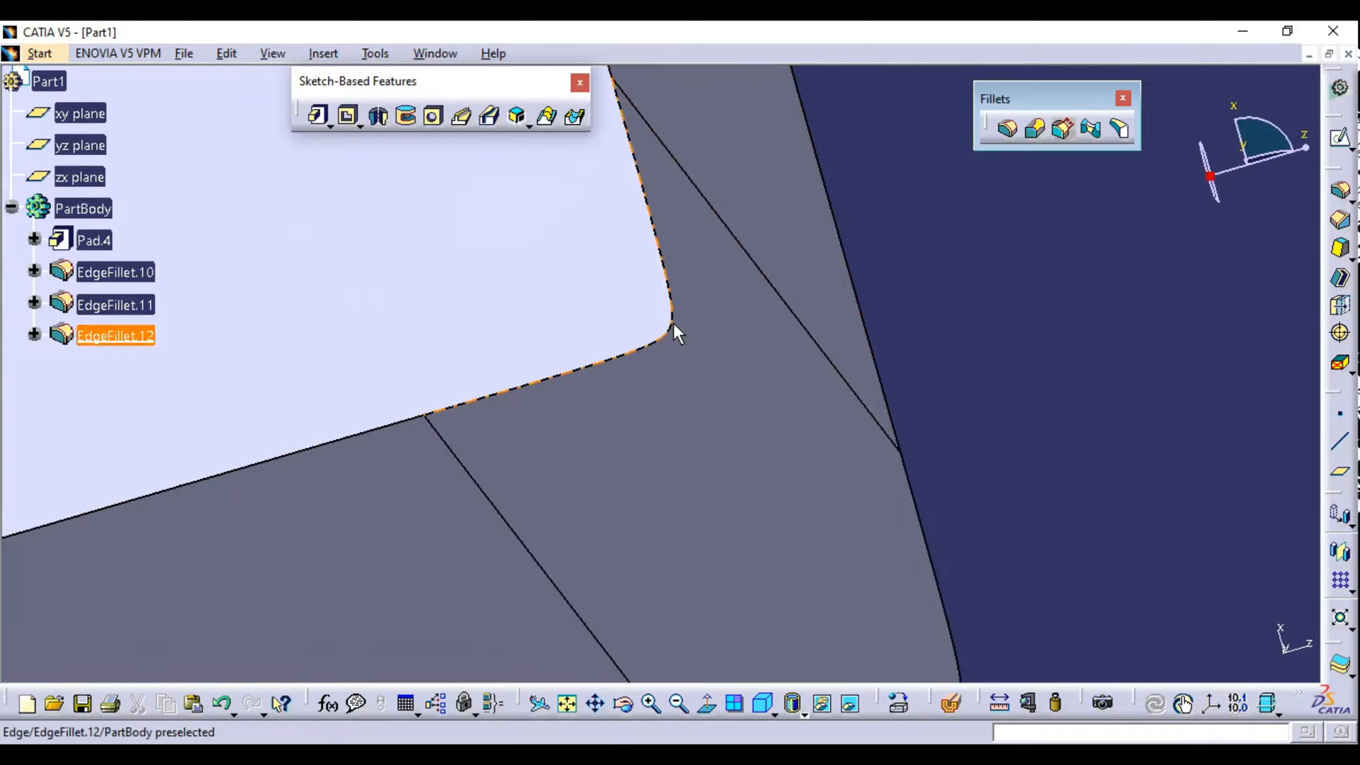
{"action": "left_click", "coordinate": [669, 330]}
{"action": "middle_click_drag", "start_coordinate": [911, 392], "coordinate": [707, 370]}
{"action": "left_click", "coordinate": [692, 370]}
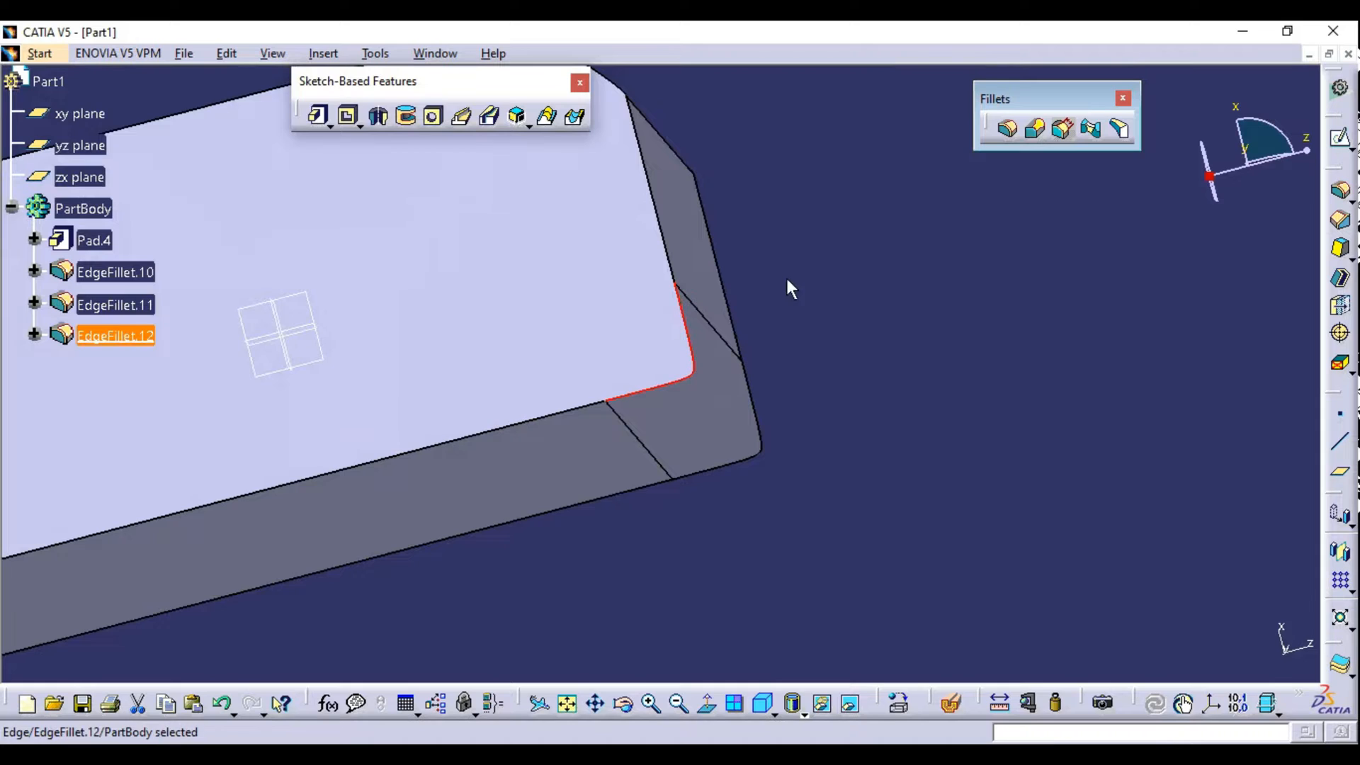
{"action": "middle_click_drag", "start_coordinate": [785, 275], "coordinate": [643, 389]}
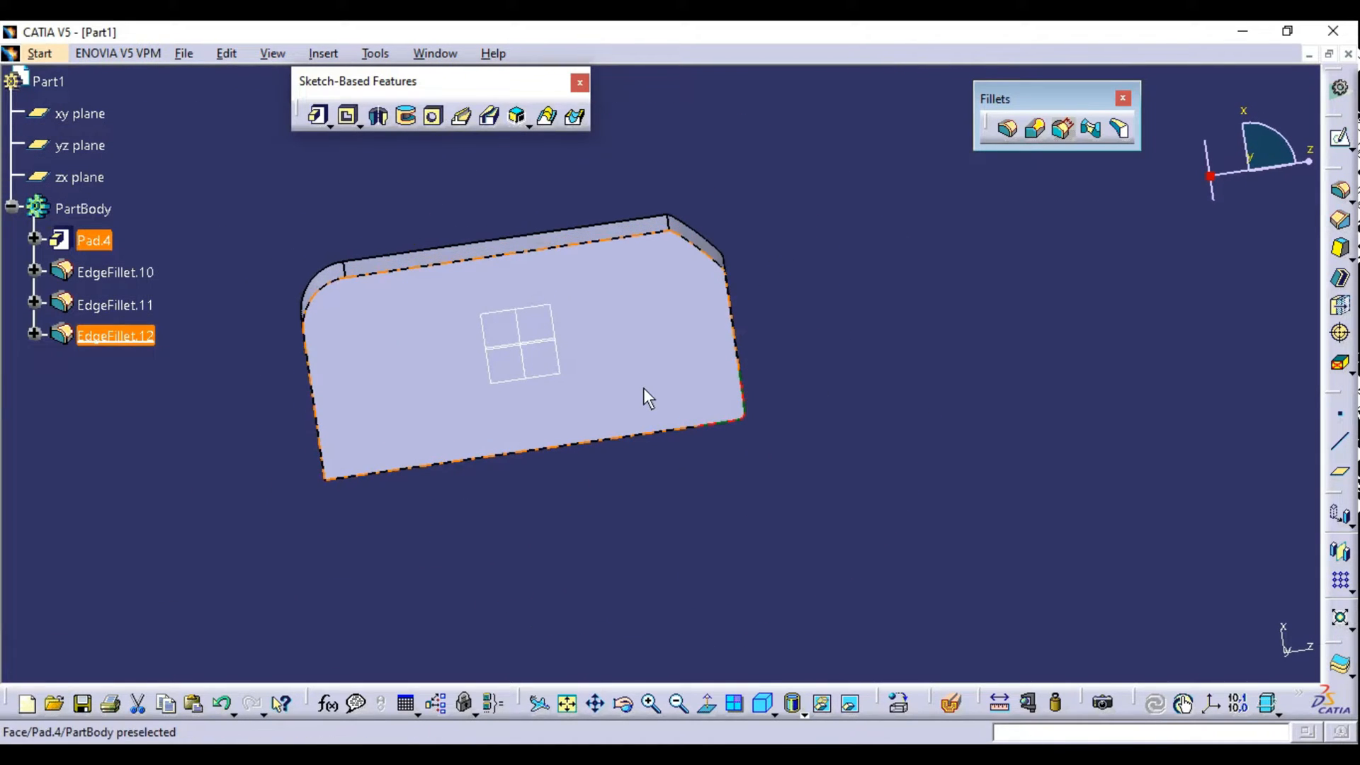
{"action": "middle_click_drag", "start_coordinate": [434, 313], "coordinate": [390, 331]}
{"action": "left_click", "coordinate": [703, 282]}
{"action": "left_click", "coordinate": [729, 390]}
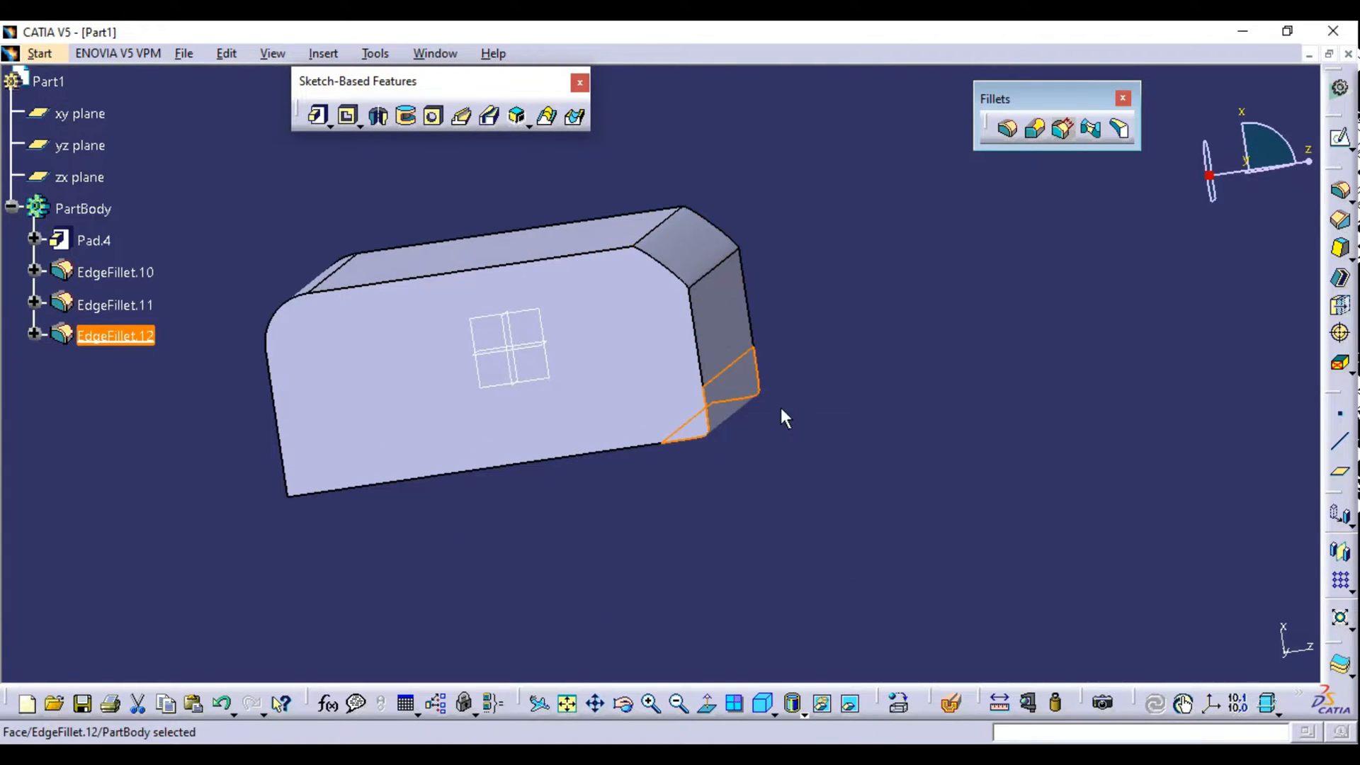
Review the radius and conic parameter in the bottom edge fillet's definition, preview it, and inspect its profile.
{"action": "middle_click_drag", "start_coordinate": [764, 360], "coordinate": [724, 381]}
{"action": "double_click", "coordinate": [724, 381]}
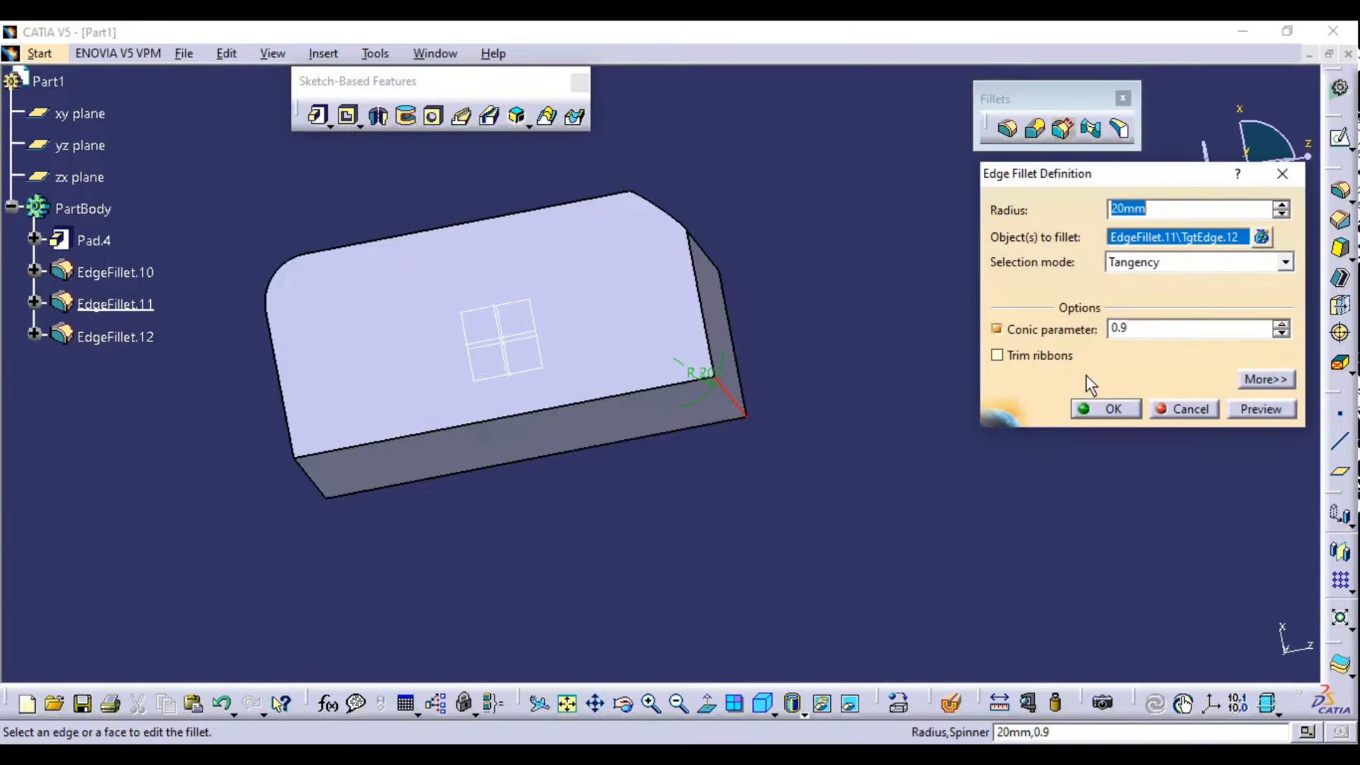
{"action": "left_click_drag", "start_coordinate": [1138, 330], "coordinate": [1104, 329]}
{"action": "middle_click_drag", "start_coordinate": [776, 369], "coordinate": [791, 347]}
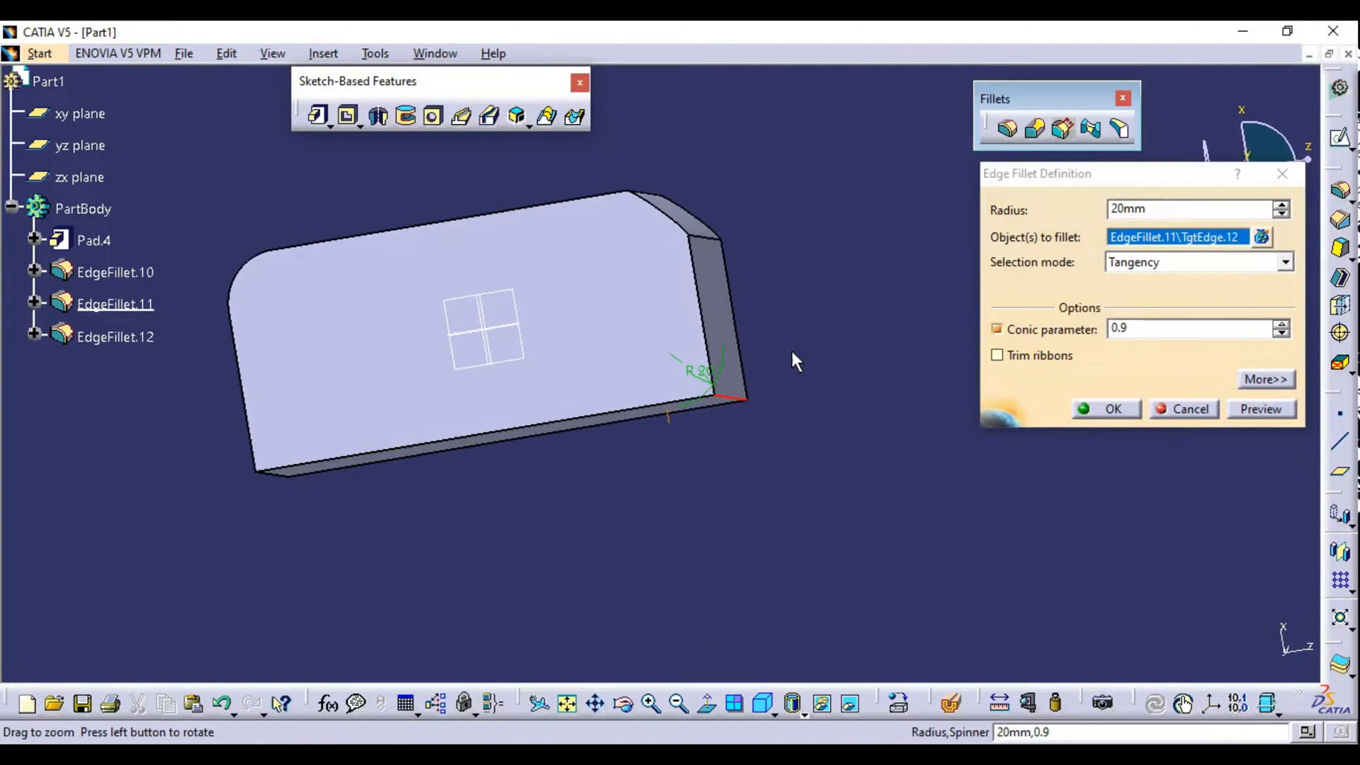
{"action": "left_click", "coordinate": [1261, 409]}
{"action": "left_click", "coordinate": [1118, 407]}
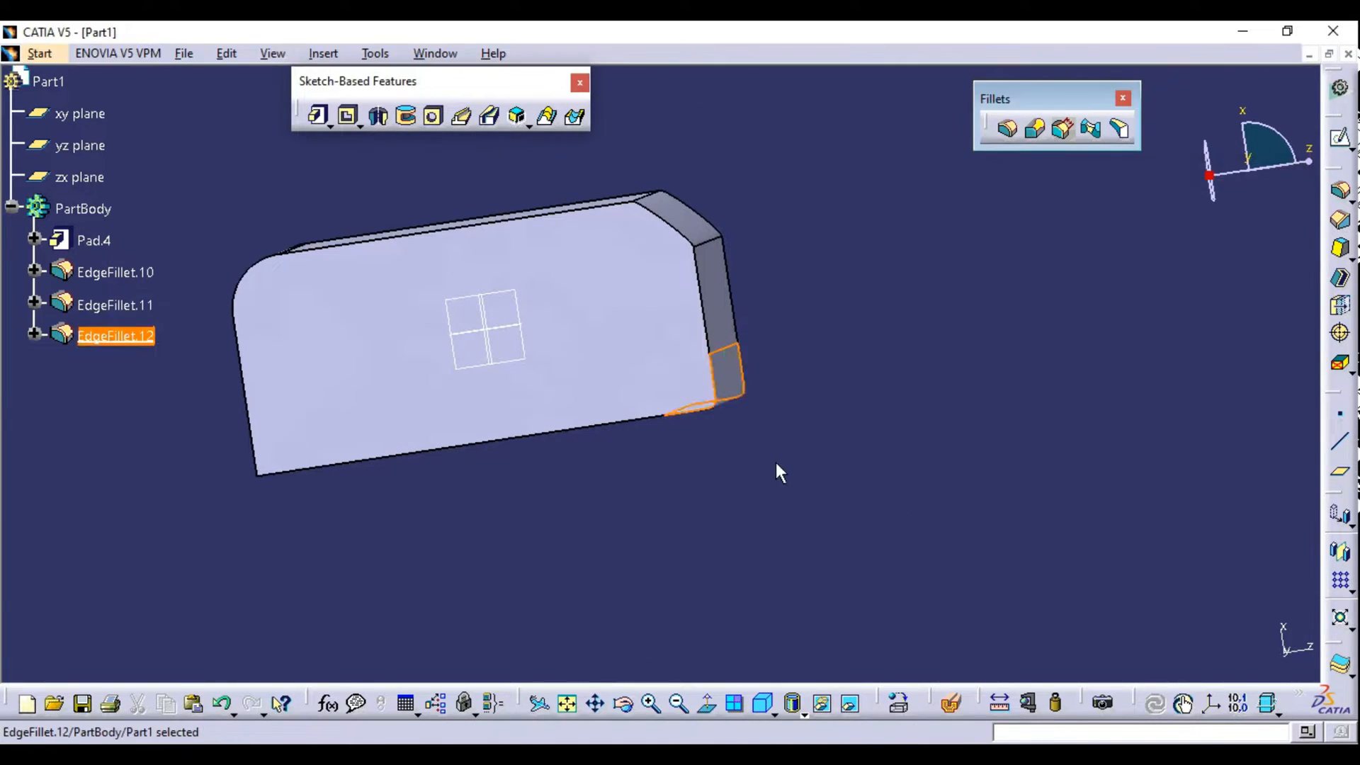
{"action": "middle_click_drag", "start_coordinate": [776, 462], "coordinate": [818, 355]}
{"action": "middle_click_drag", "start_coordinate": [826, 197], "coordinate": [789, 550]}
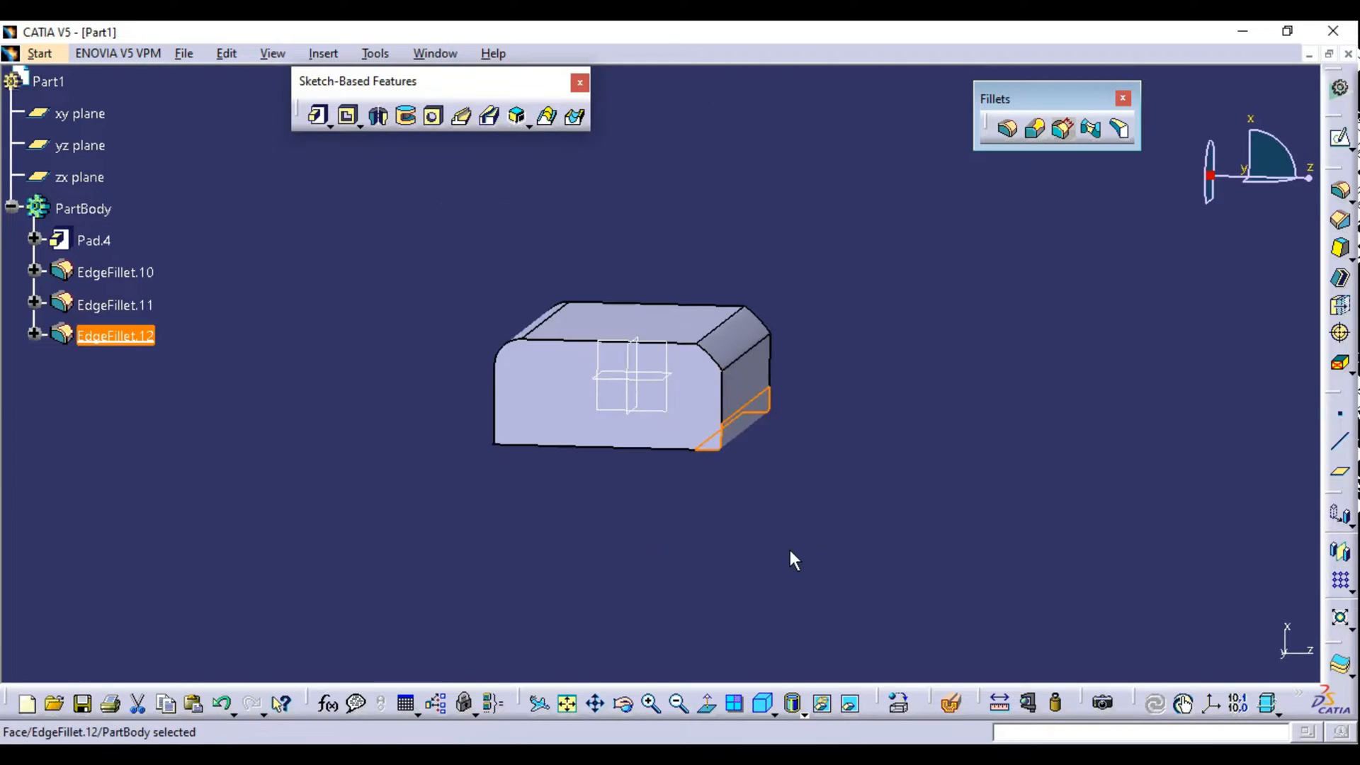
Review the top conic fillet's definition while comparing the shape with the regular fillet on the opposite top edge.
{"action": "double_click", "coordinate": [126, 300]}
{"action": "middle_click_drag", "start_coordinate": [698, 394], "coordinate": [660, 443]}
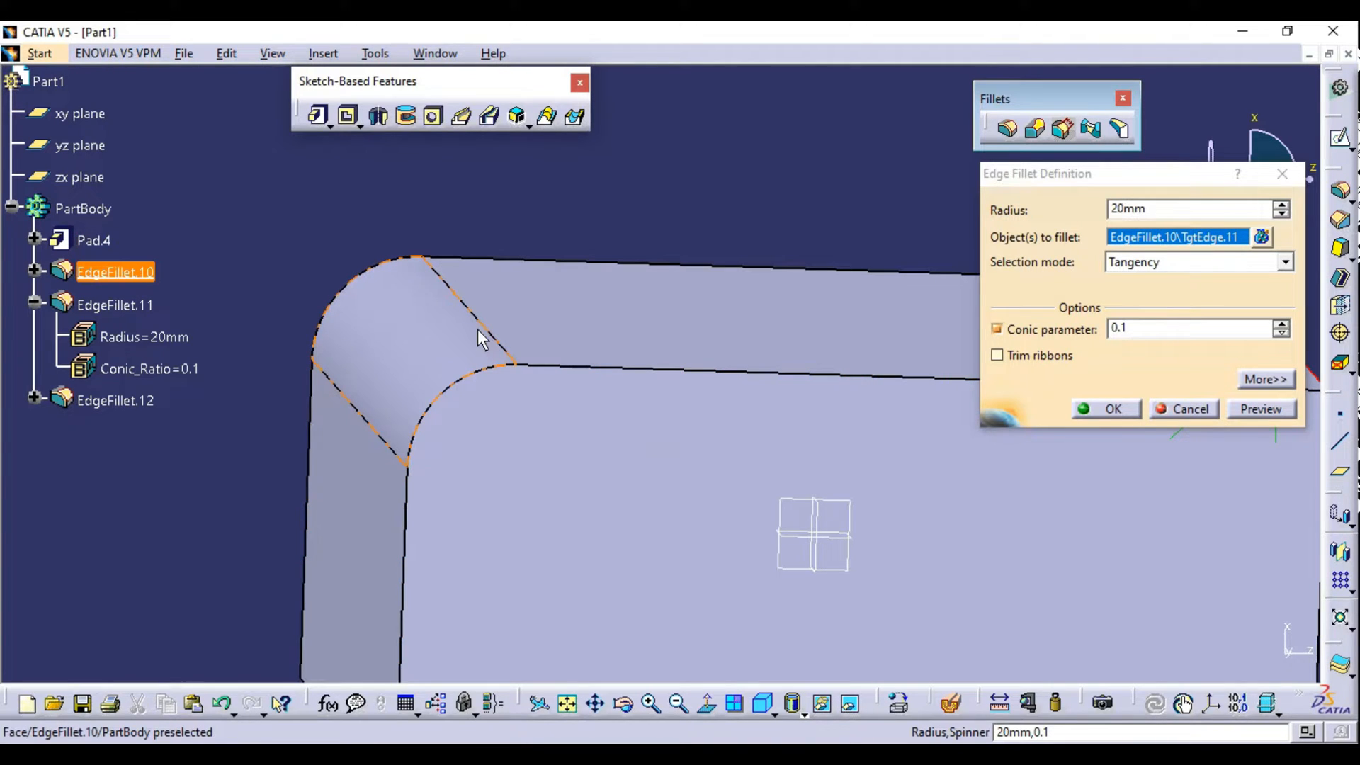
{"action": "middle_click_drag", "start_coordinate": [686, 440], "coordinate": [814, 434]}
{"action": "left_click", "coordinate": [1185, 408]}
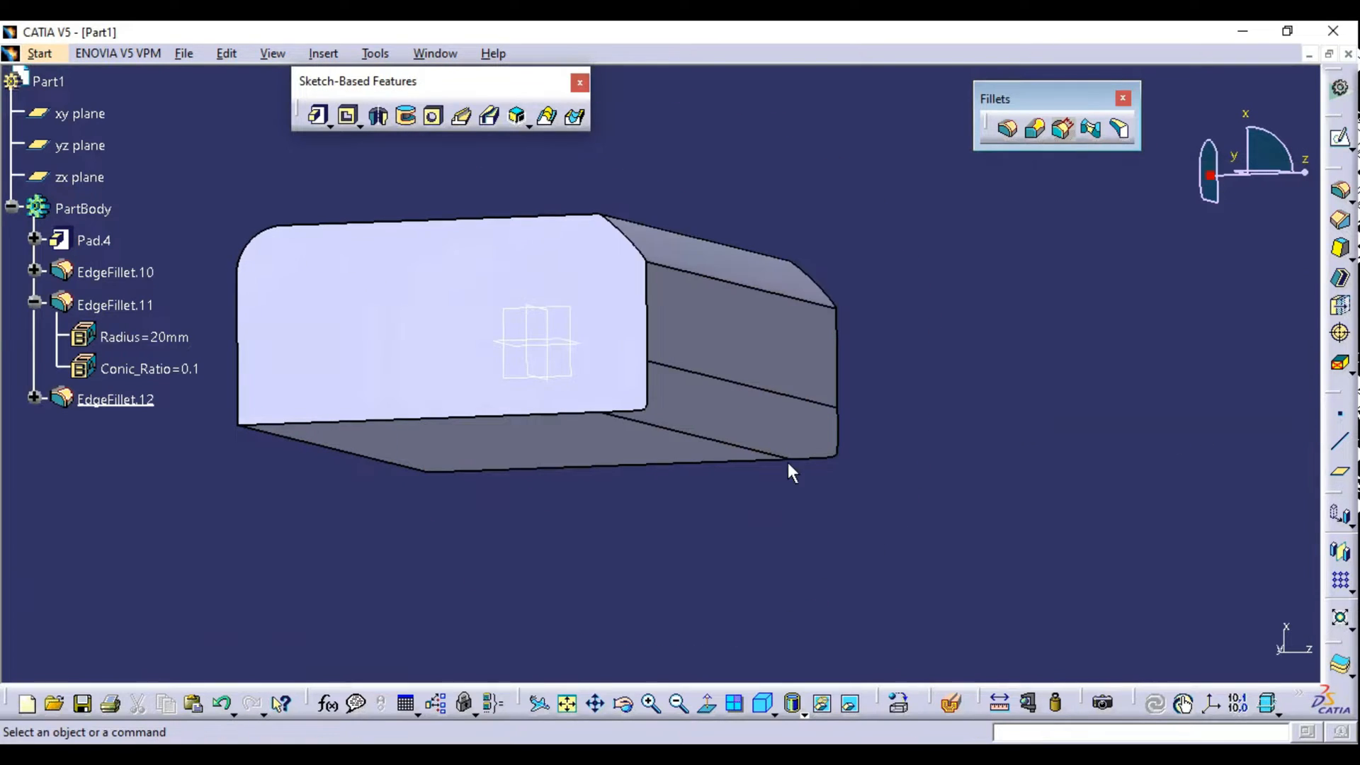
Check the definitions of the bottom and top conic fillets again and compare their profiles on the block's end face.
{"action": "double_click", "coordinate": [754, 420]}
{"action": "middle_click_drag", "start_coordinate": [737, 411], "coordinate": [839, 393]}
{"action": "key", "text": "Return"}
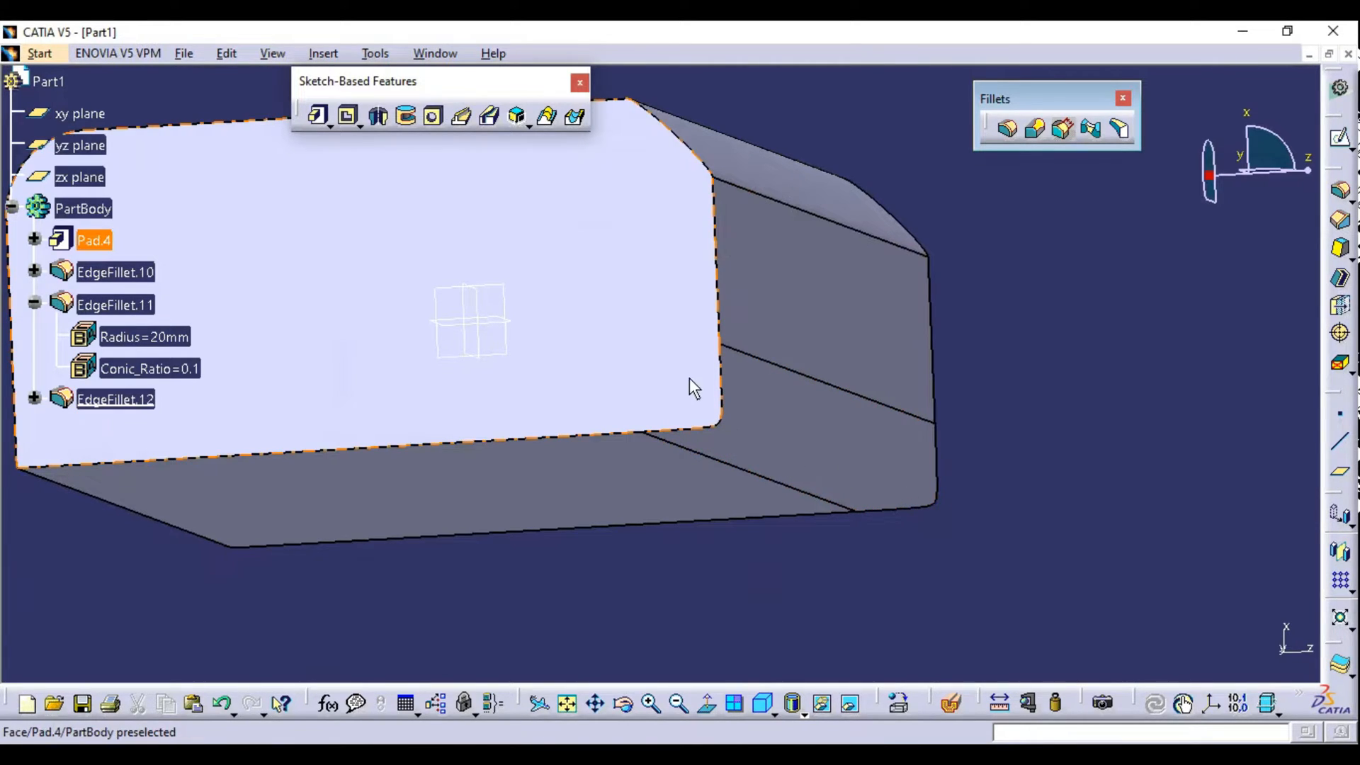
{"action": "middle_click_drag", "start_coordinate": [643, 398], "coordinate": [786, 466]}
{"action": "double_click", "coordinate": [844, 341]}
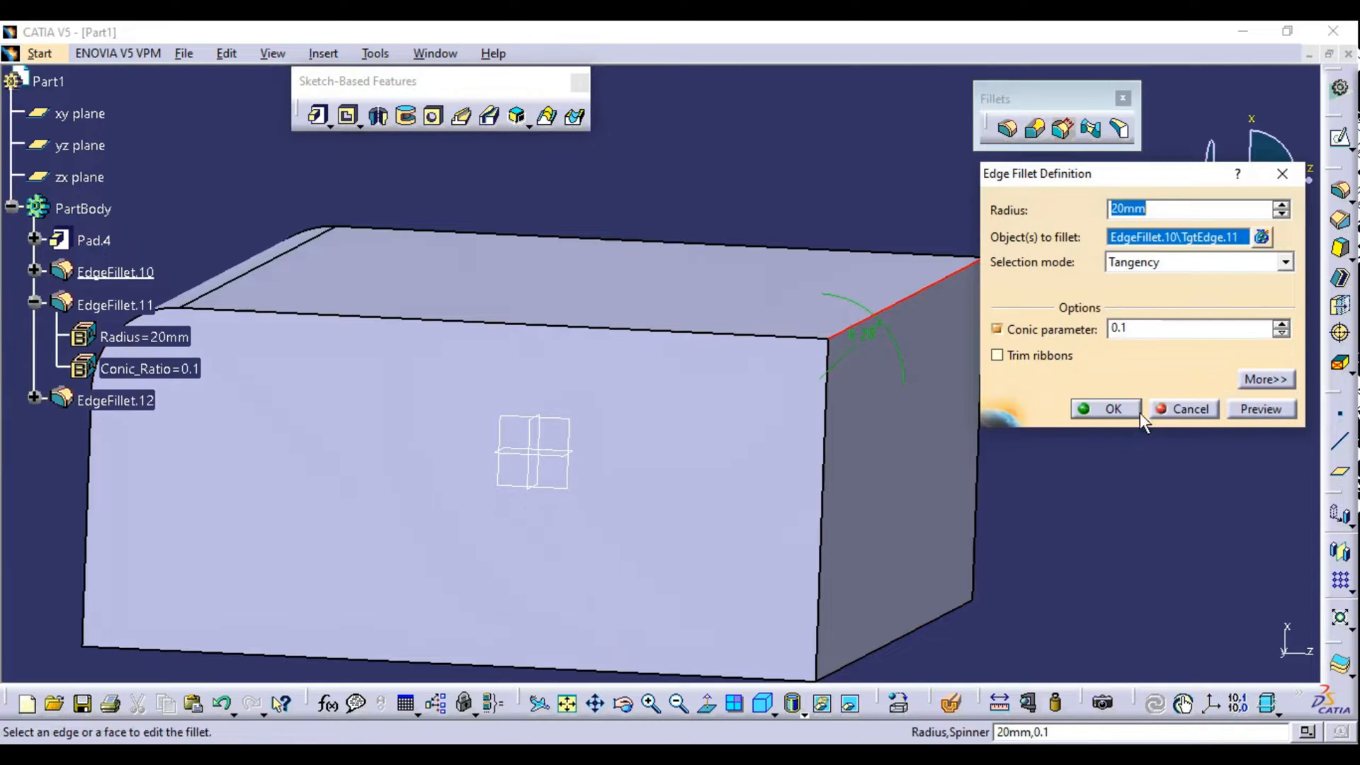
{"action": "left_click", "coordinate": [1109, 409]}
{"action": "middle_click_drag", "start_coordinate": [1112, 477], "coordinate": [704, 454]}
Compare the radius and conic ratio parameters of the two top fillets, and recheck the conic fillet's definition.
{"action": "left_click", "coordinate": [177, 343]}
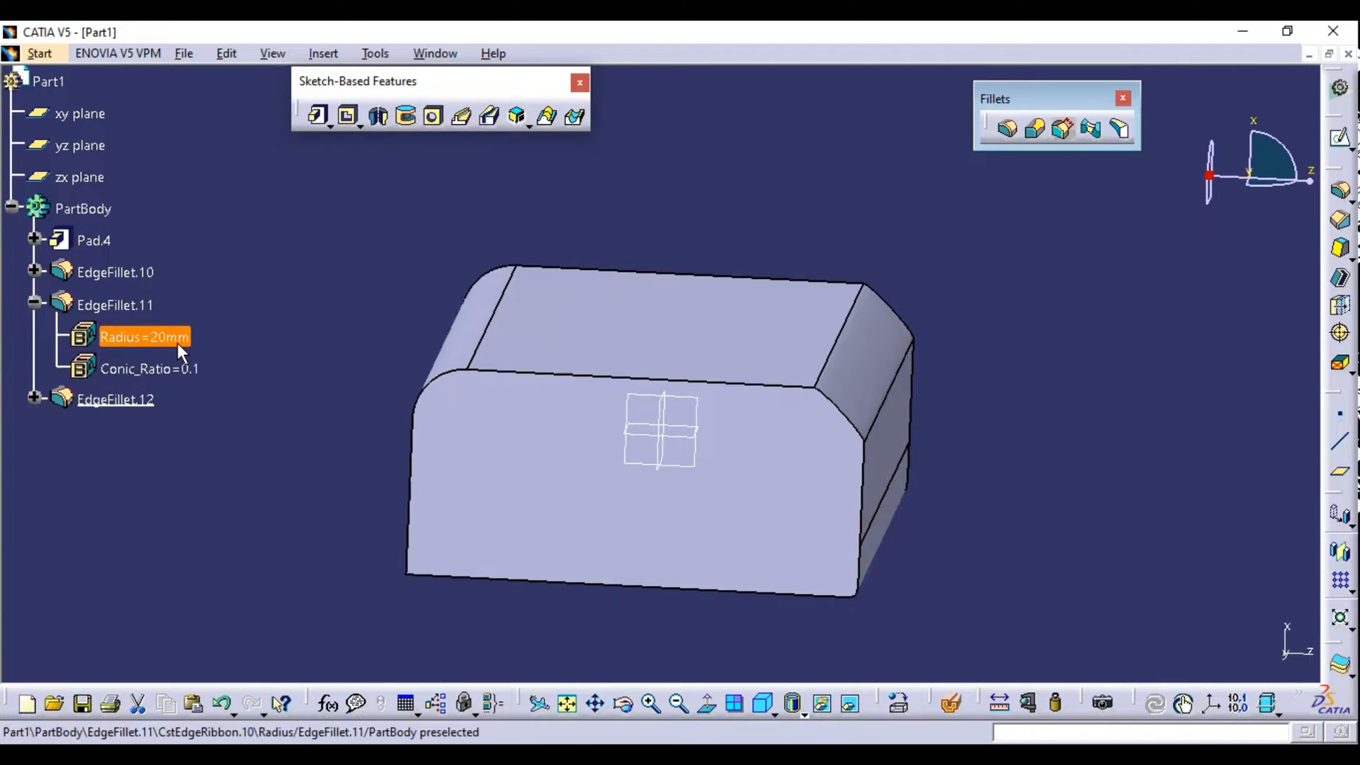
{"action": "left_click", "coordinate": [176, 372], "text": "ctrl"}
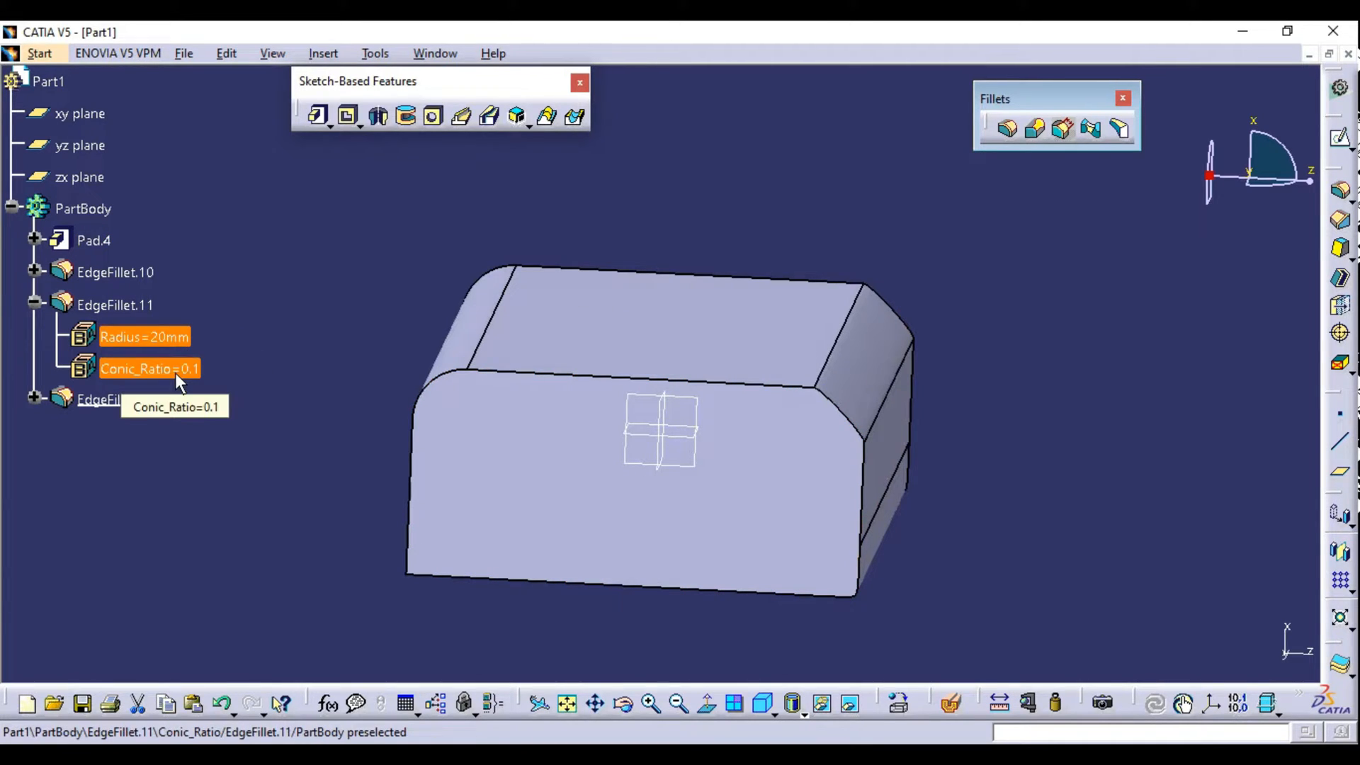
{"action": "left_click", "coordinate": [176, 373], "text": "ctrl"}
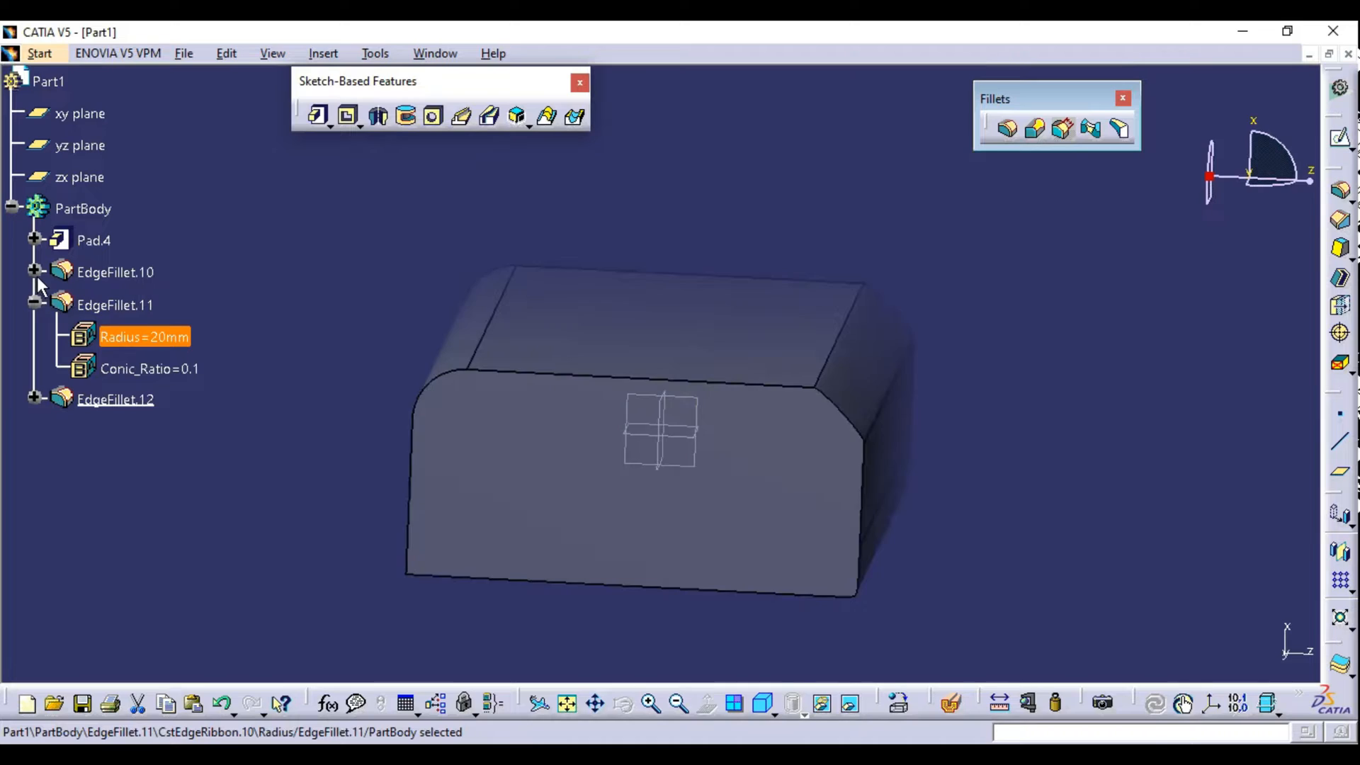
{"action": "left_click", "coordinate": [34, 271]}
{"action": "left_click", "coordinate": [162, 306], "text": "ctrl"}
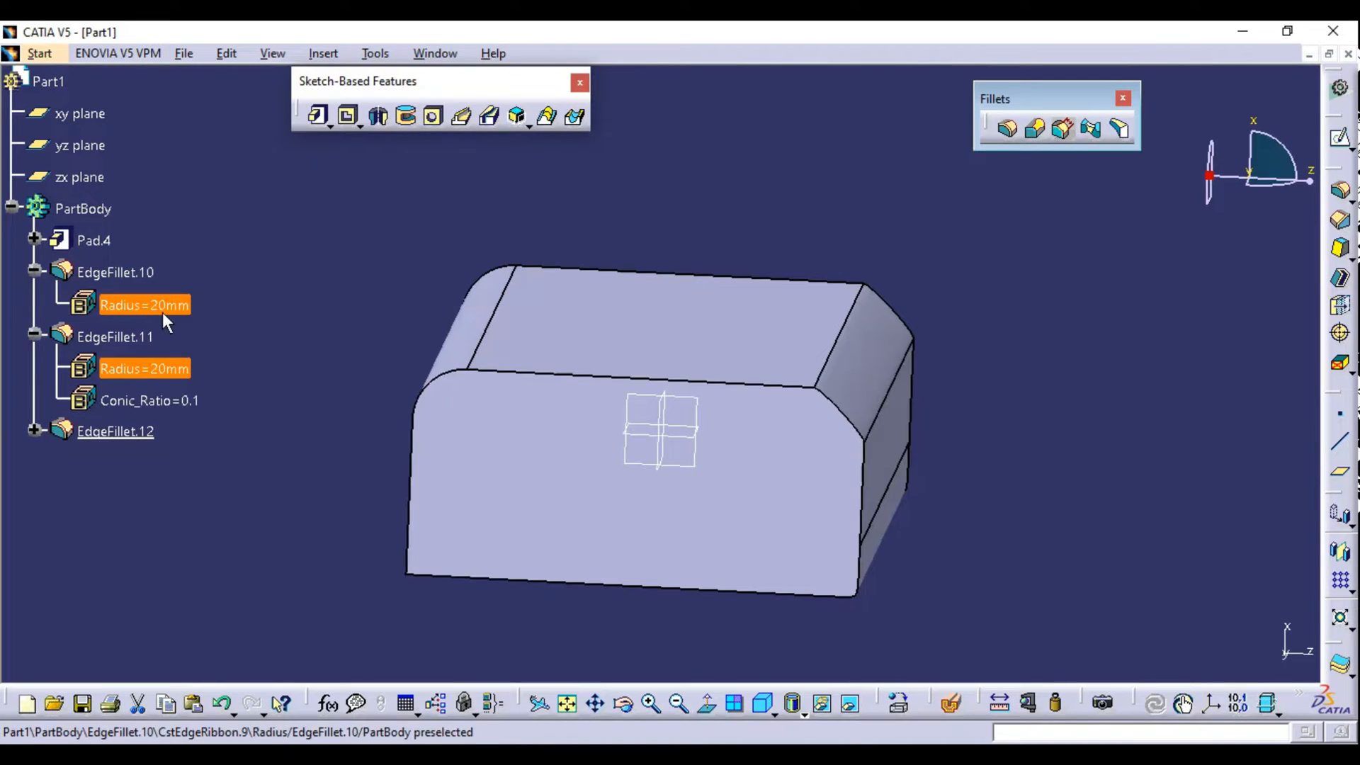
{"action": "double_click", "coordinate": [121, 338]}
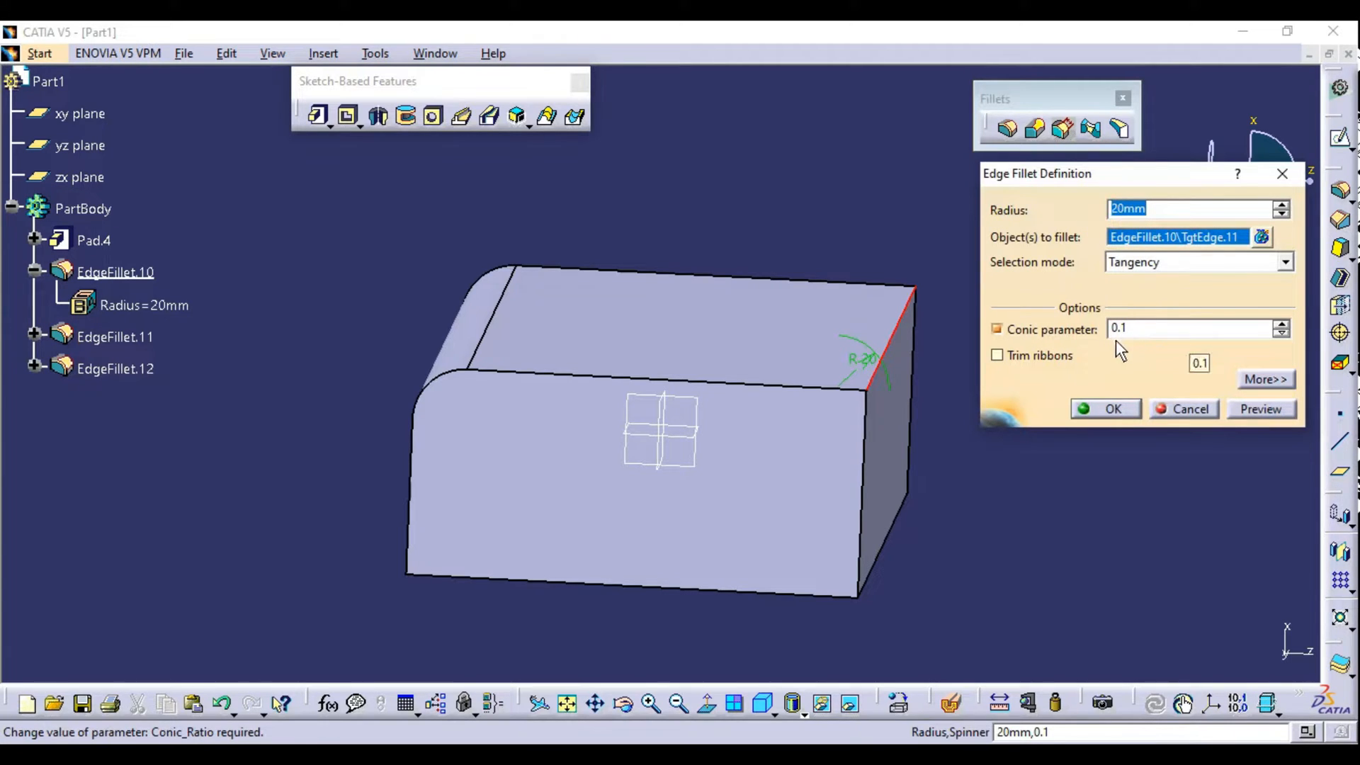
{"action": "left_click", "coordinate": [1113, 408]}
{"action": "middle_click_drag", "start_coordinate": [907, 462], "coordinate": [836, 444]}
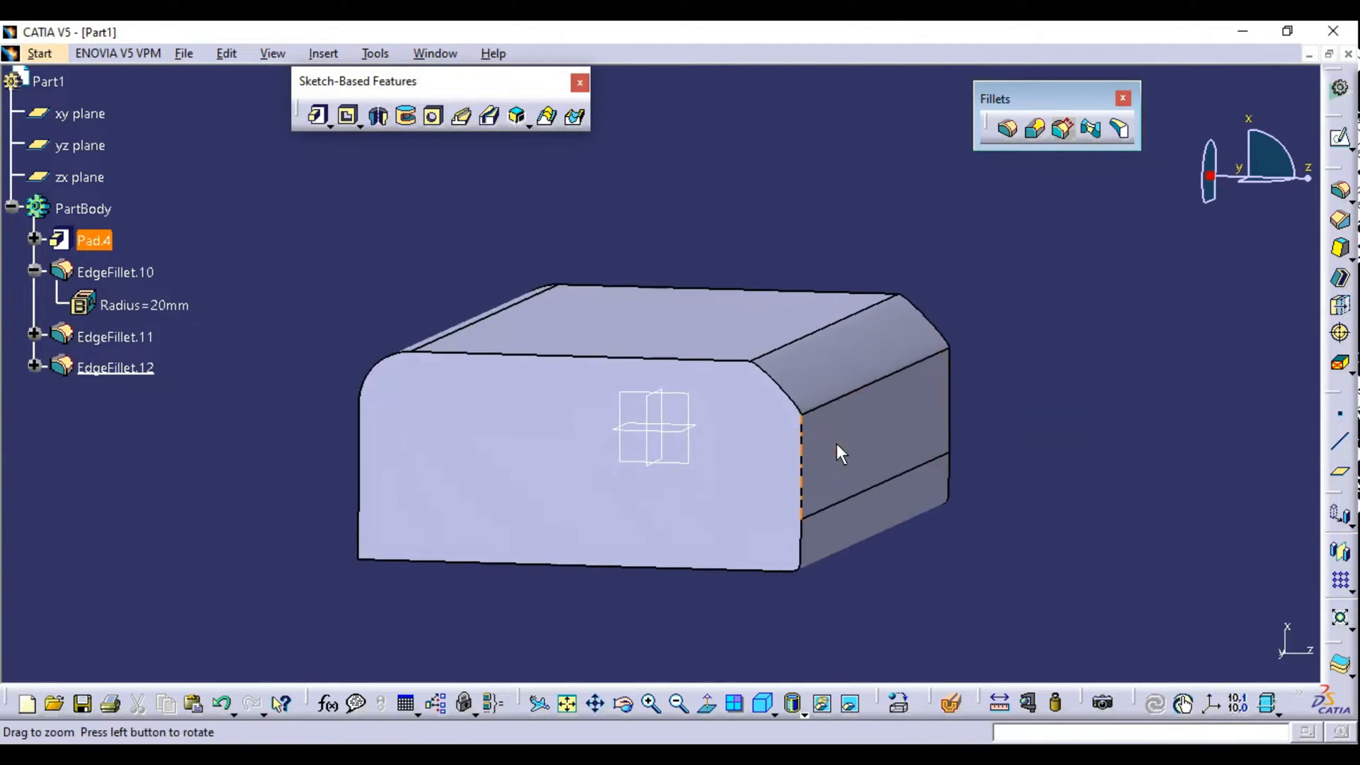
Delete the block's existing fillets and start a new edge fillet with the extended options displayed.
{"action": "left_click", "coordinate": [109, 367]}
{"action": "left_click", "coordinate": [168, 416]}
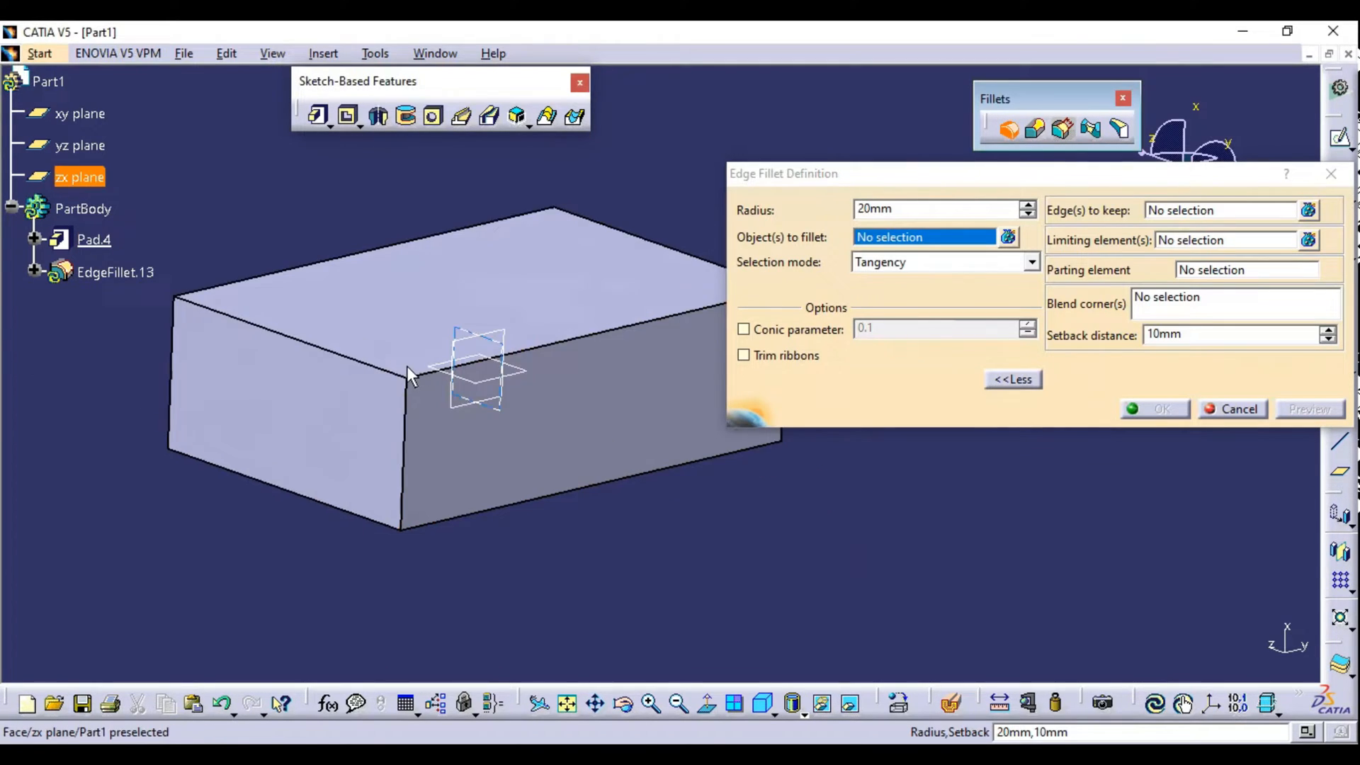
{"action": "middle_click_drag", "start_coordinate": [406, 365], "coordinate": [399, 361]}
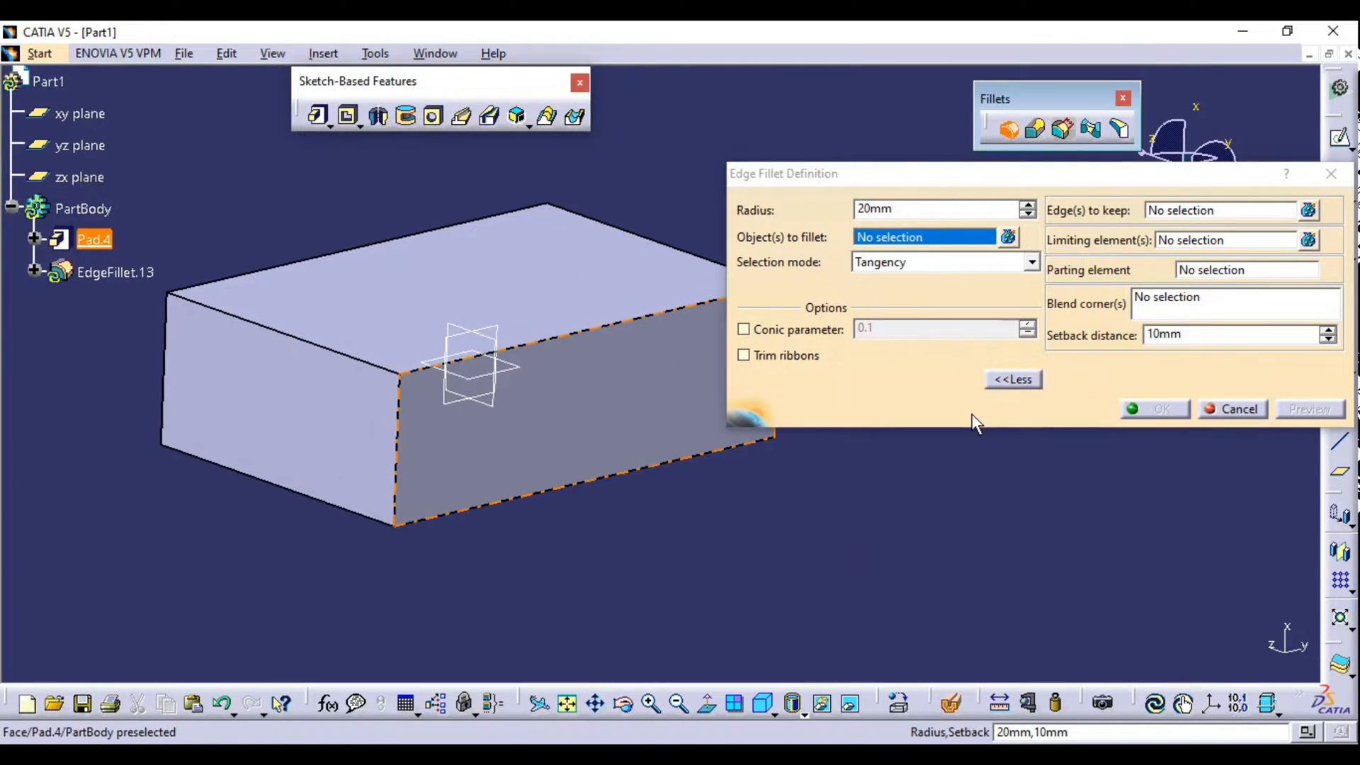
{"action": "left_click", "coordinate": [1013, 379]}
{"action": "left_click", "coordinate": [1266, 380]}
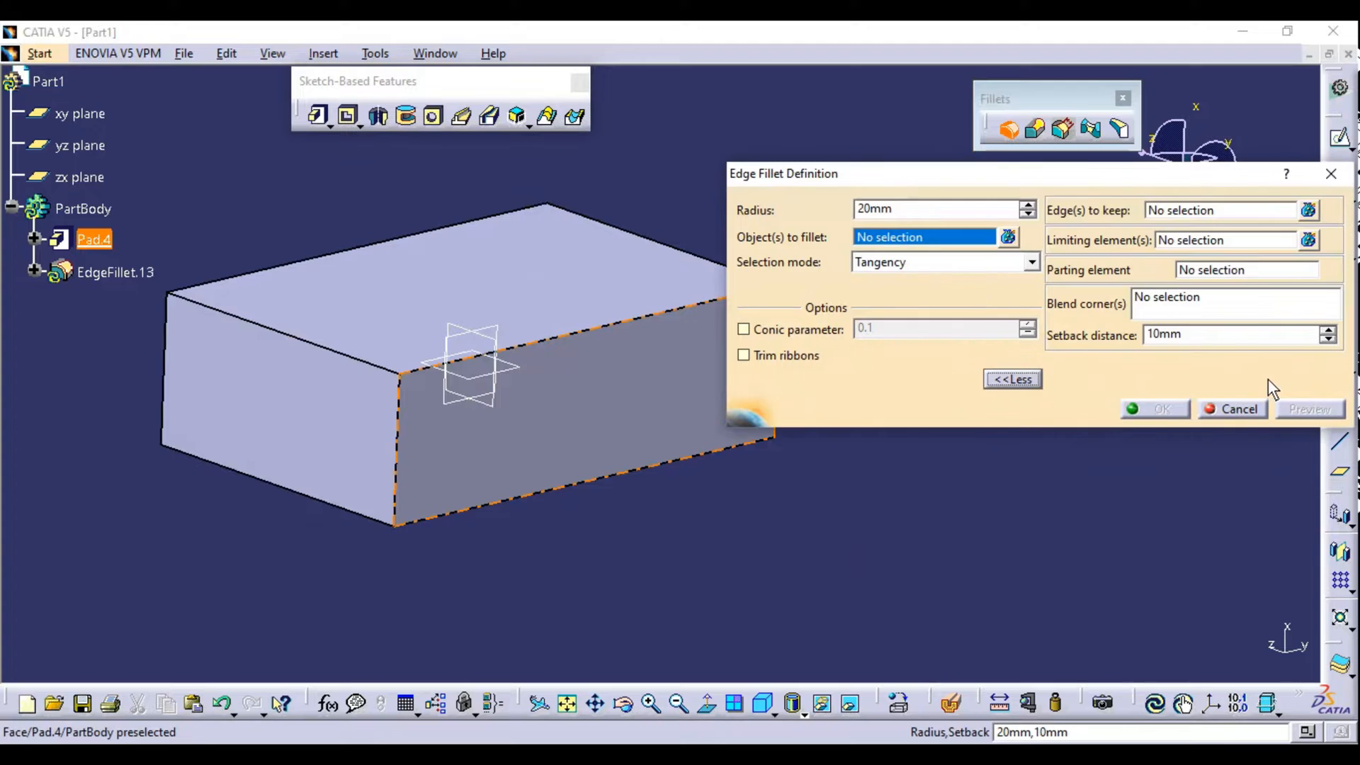
{"action": "middle_click_drag", "start_coordinate": [510, 315], "coordinate": [480, 328]}
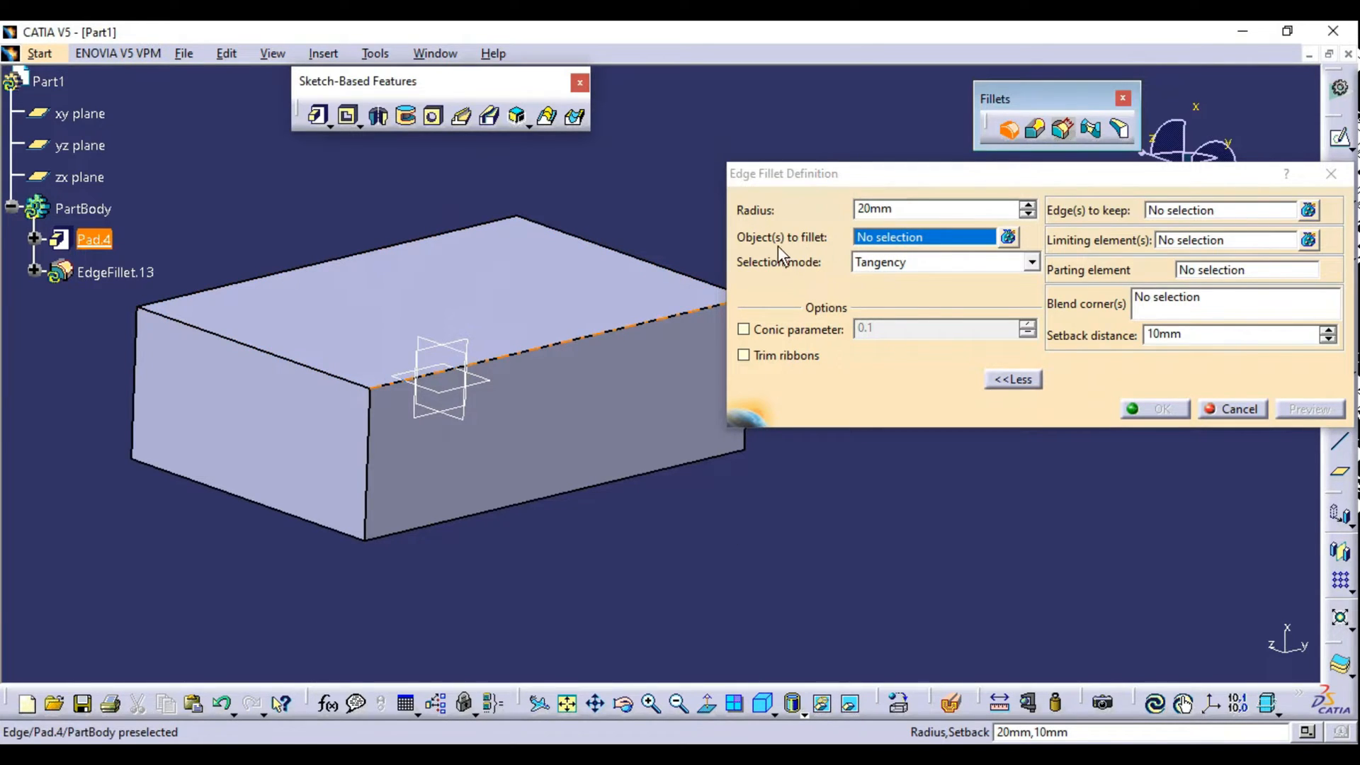
Fillet the long front top edge and the adjoining short top edge with a 20 mm radius.
{"action": "left_click", "coordinate": [605, 331]}
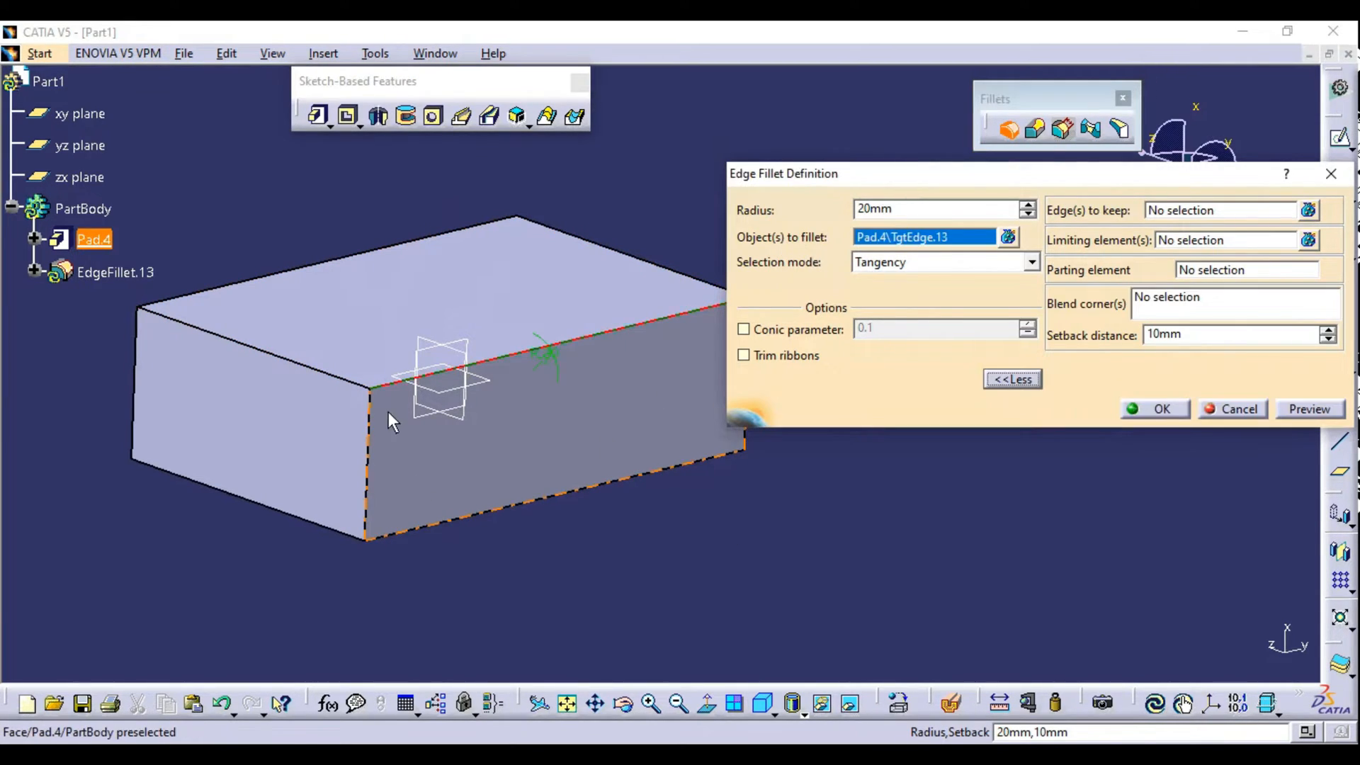
{"action": "left_click", "coordinate": [351, 381]}
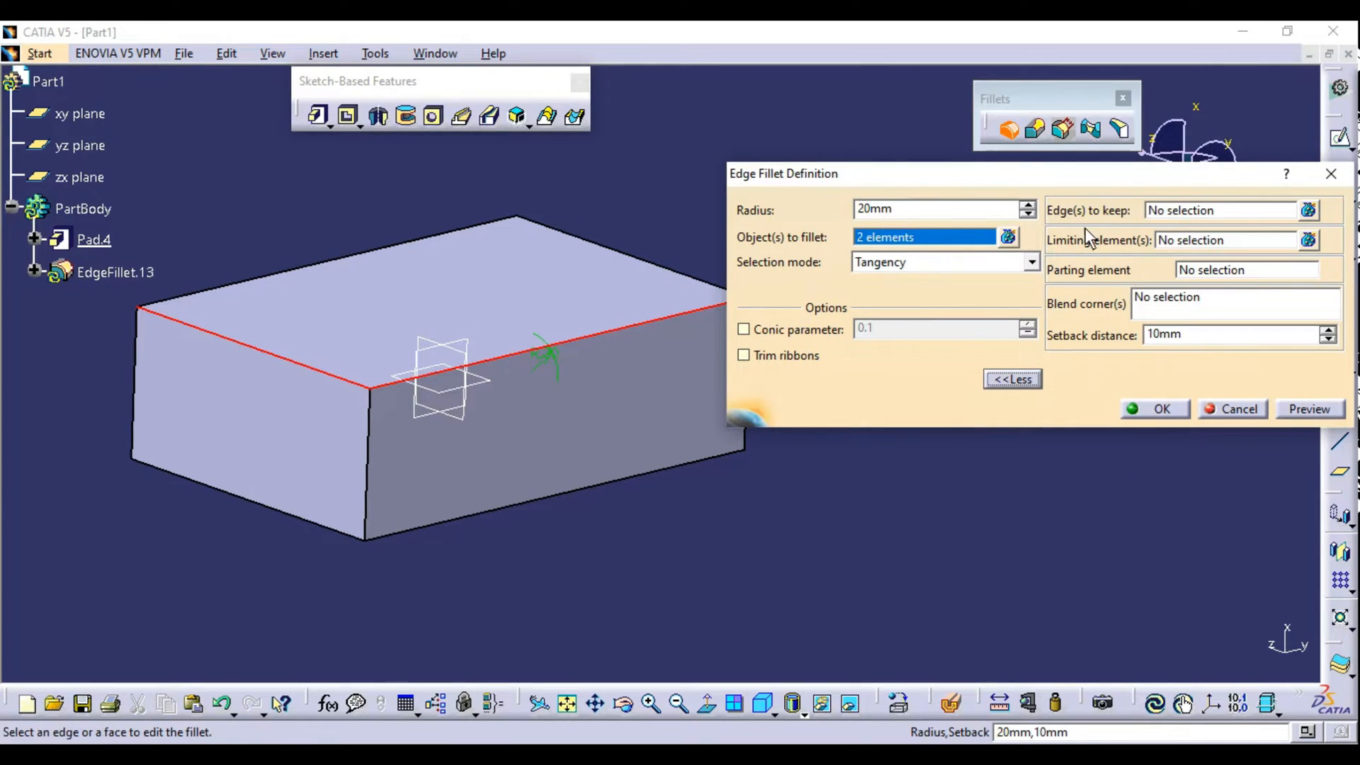
{"action": "left_click", "coordinate": [1176, 212]}
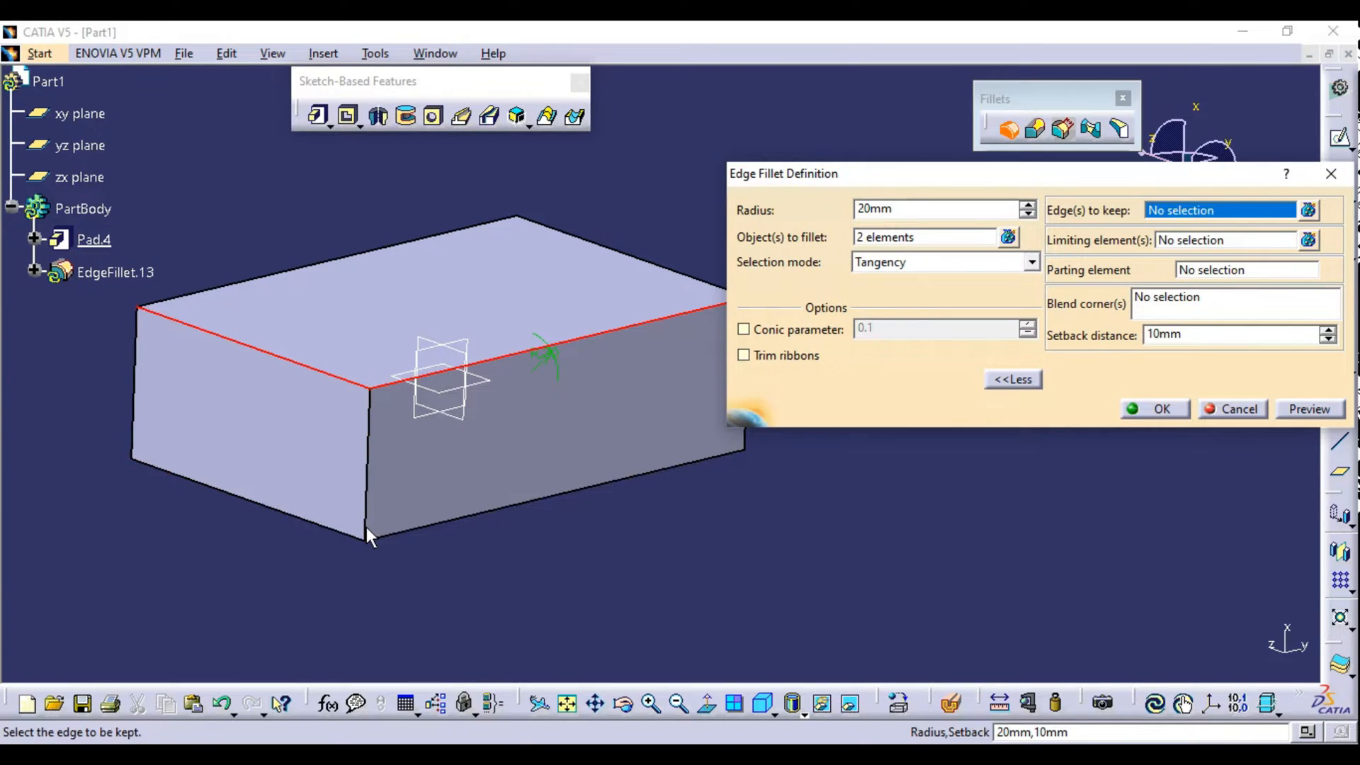
{"action": "left_click", "coordinate": [1156, 418]}
{"action": "left_click", "coordinate": [810, 564]}
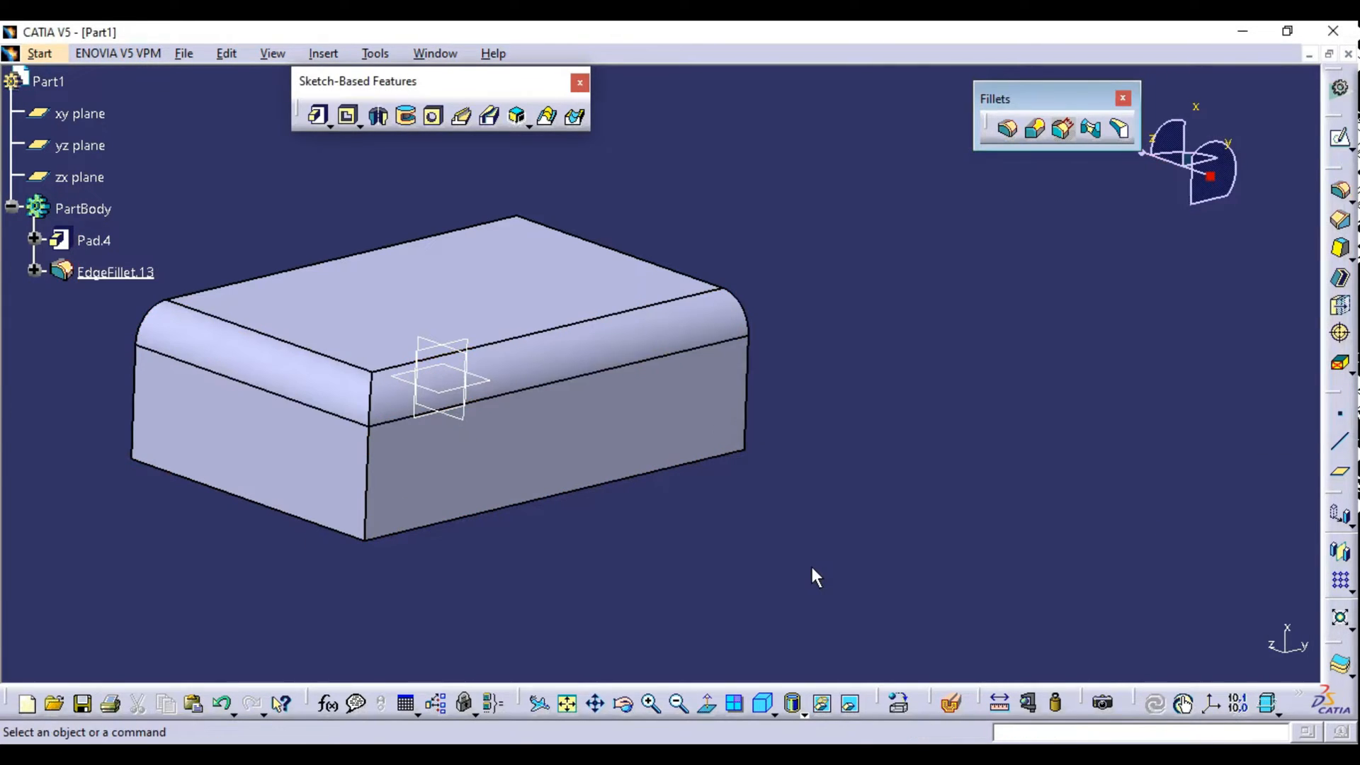
Edit the two-edge fillet to keep the two adjoining bottom edges and the vertical corner edge between them.
{"action": "double_click", "coordinate": [659, 343]}
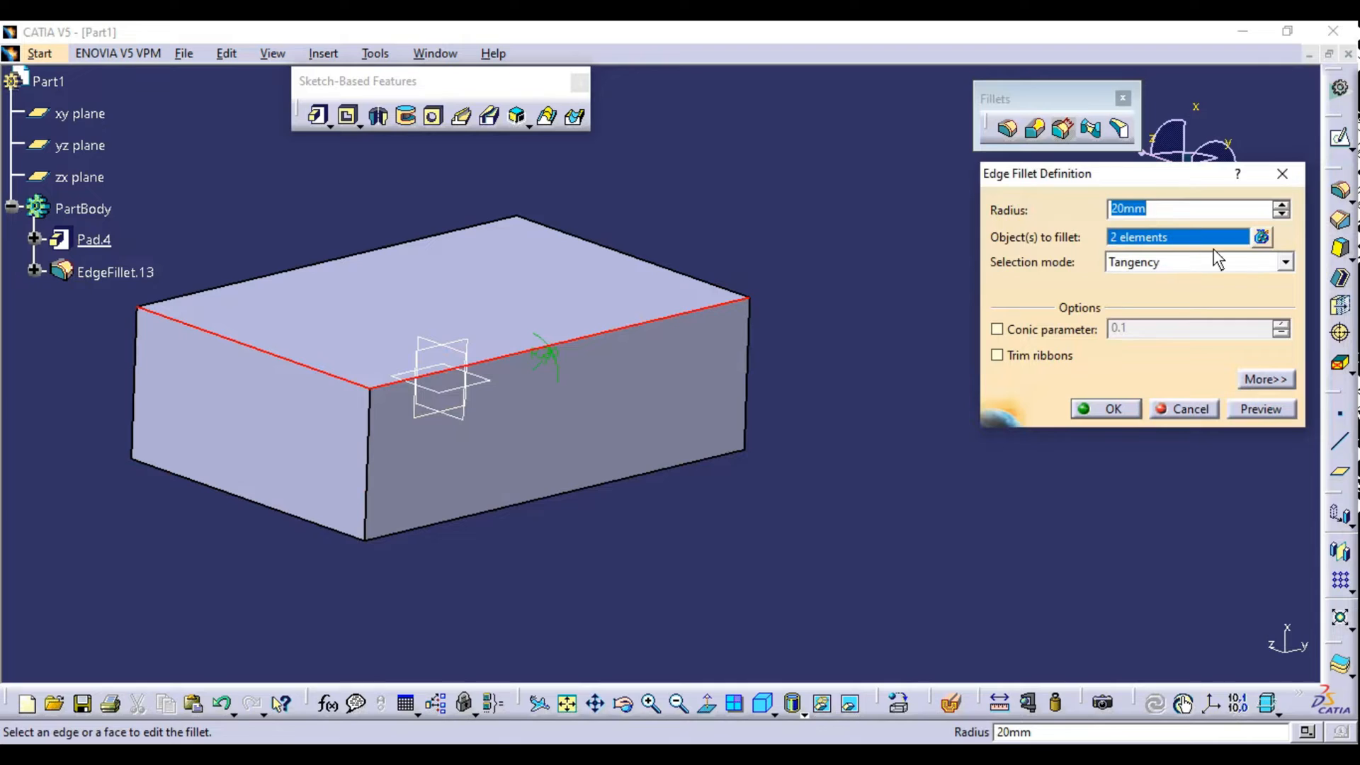
{"action": "left_click", "coordinate": [1248, 378]}
{"action": "left_click", "coordinate": [1180, 212]}
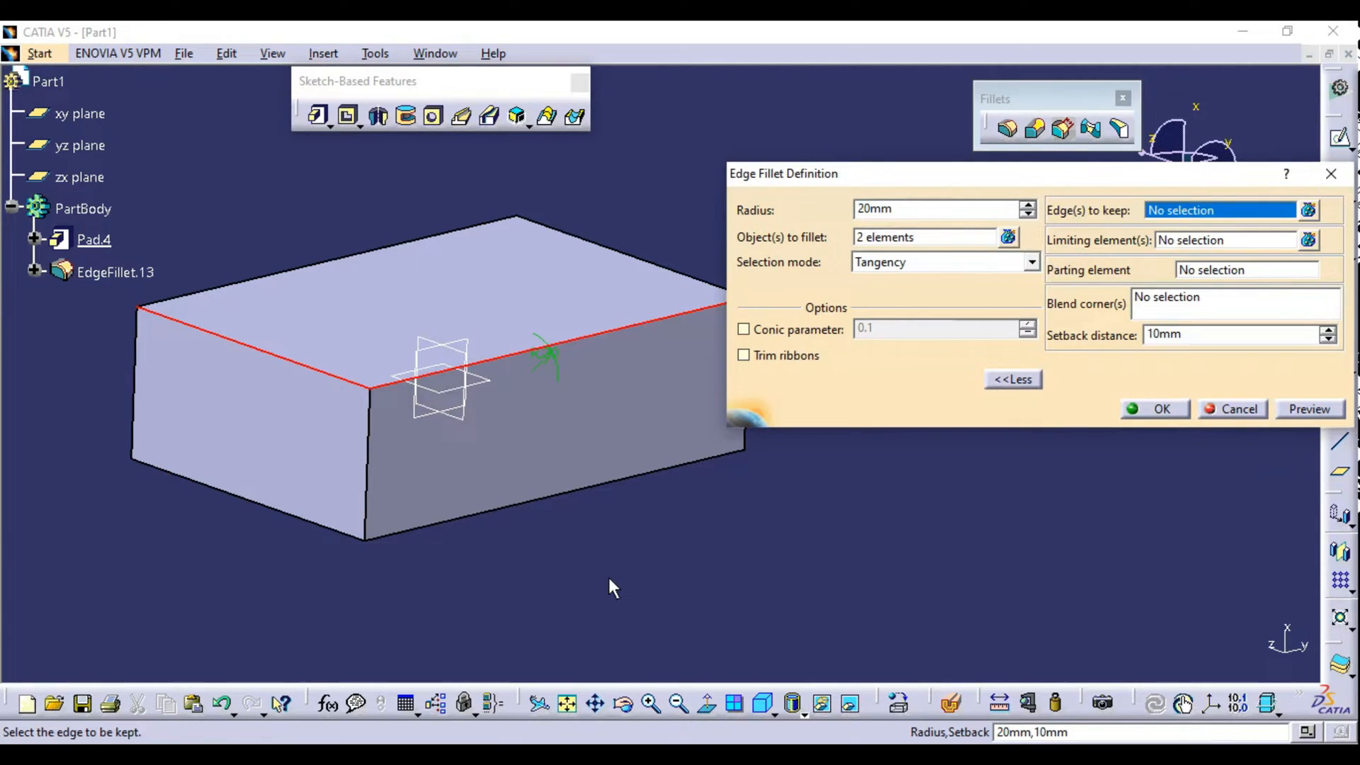
{"action": "left_click", "coordinate": [503, 508]}
{"action": "left_click", "coordinate": [333, 529]}
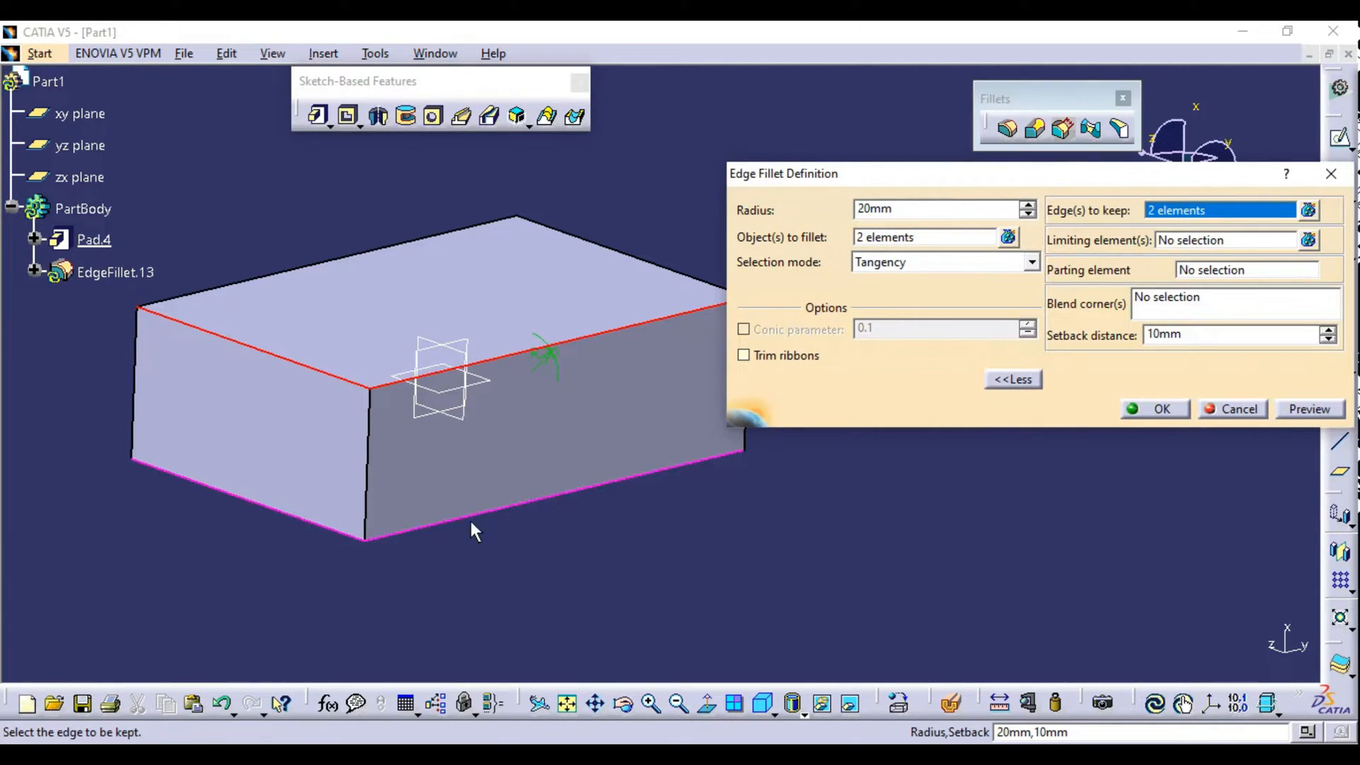
{"action": "left_click", "coordinate": [367, 492]}
{"action": "left_click", "coordinate": [1163, 414]}
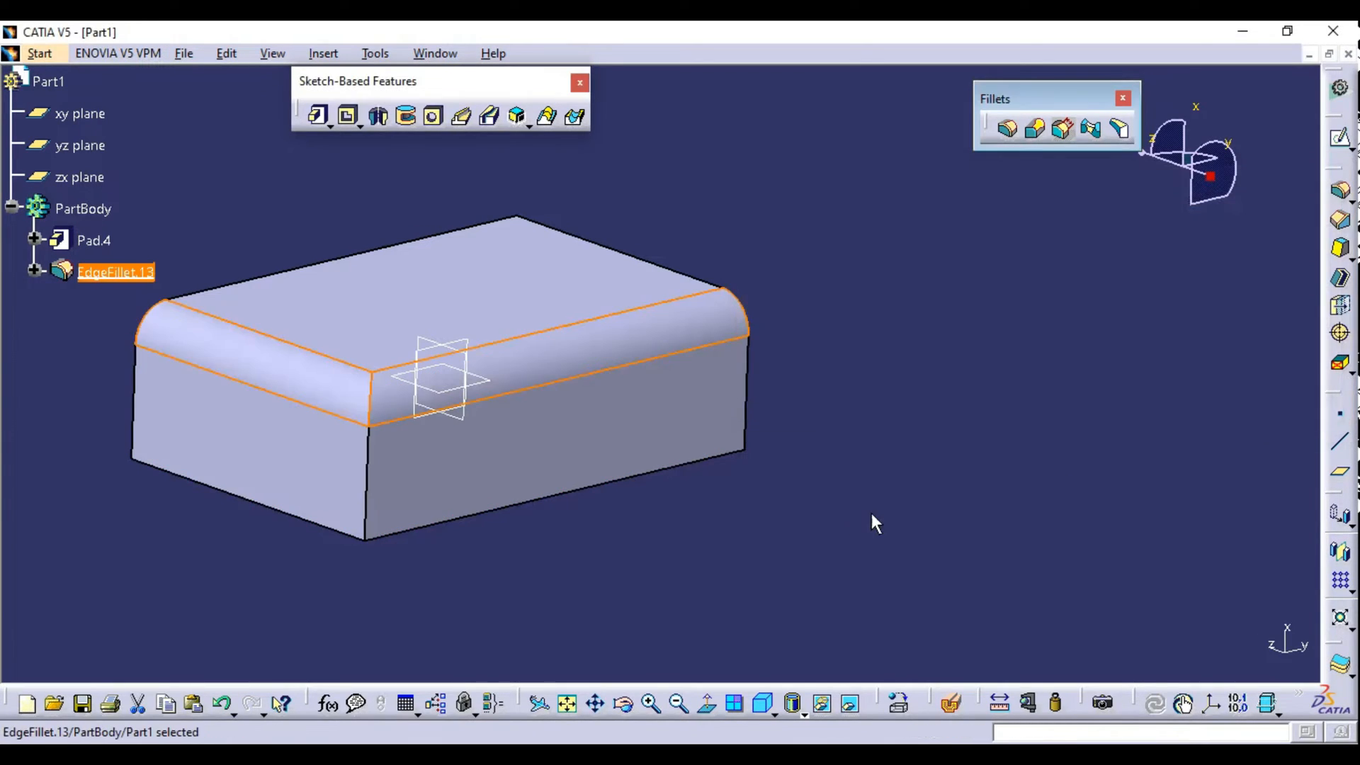
{"action": "left_click", "coordinate": [871, 513]}
Try clearing the fillet's edges to keep, cancel the edit, and undo the two-edge fillet.
{"action": "middle_click_drag", "start_coordinate": [447, 332], "coordinate": [520, 338]}
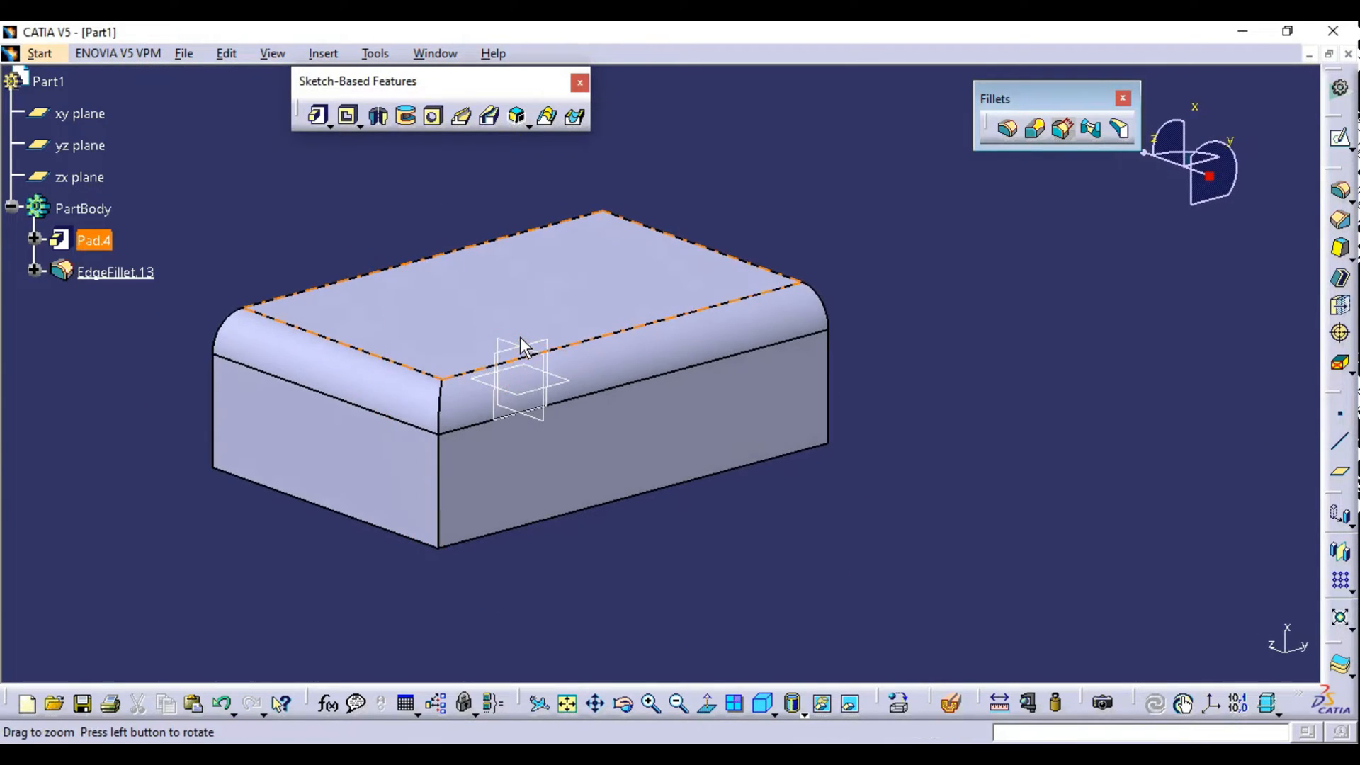
{"action": "double_click", "coordinate": [624, 359]}
{"action": "left_click", "coordinate": [1205, 211]}
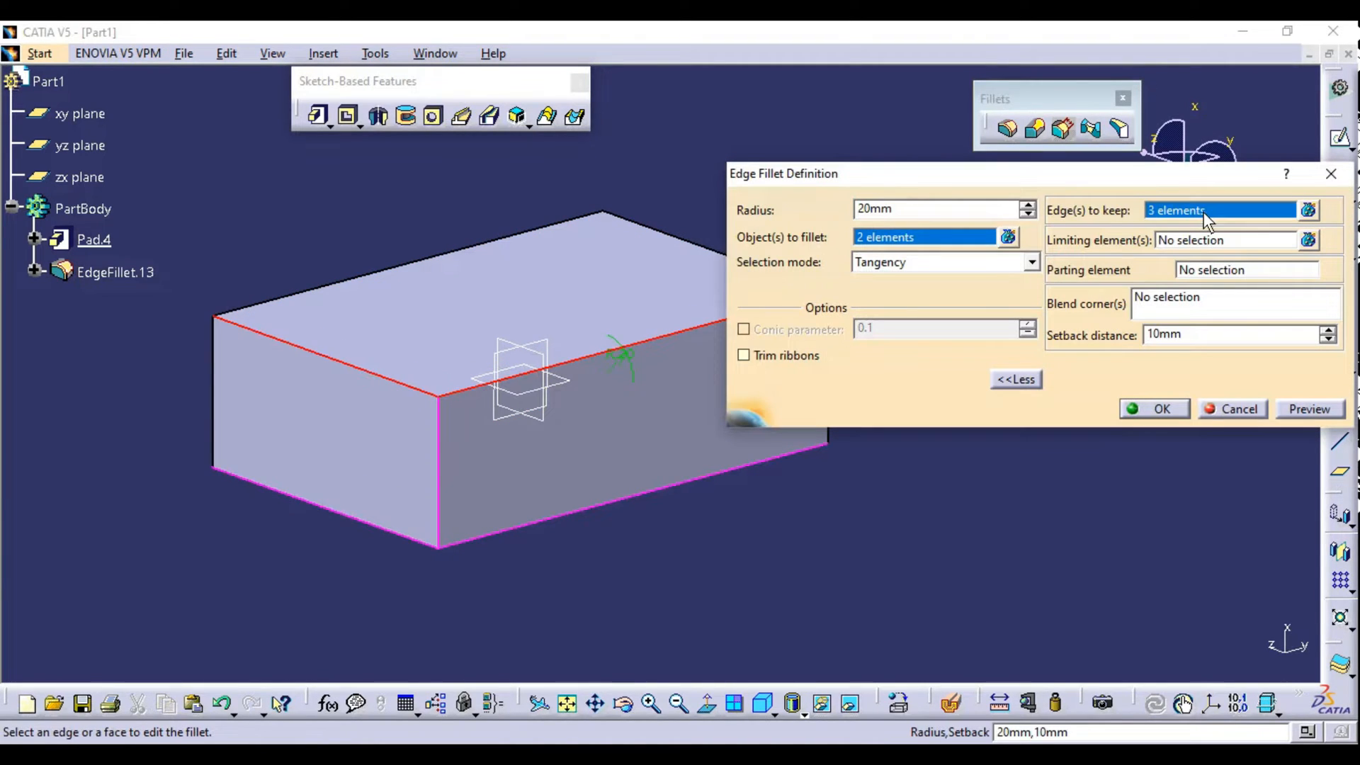
{"action": "right_click", "coordinate": [1204, 211]}
{"action": "left_click", "coordinate": [1237, 223]}
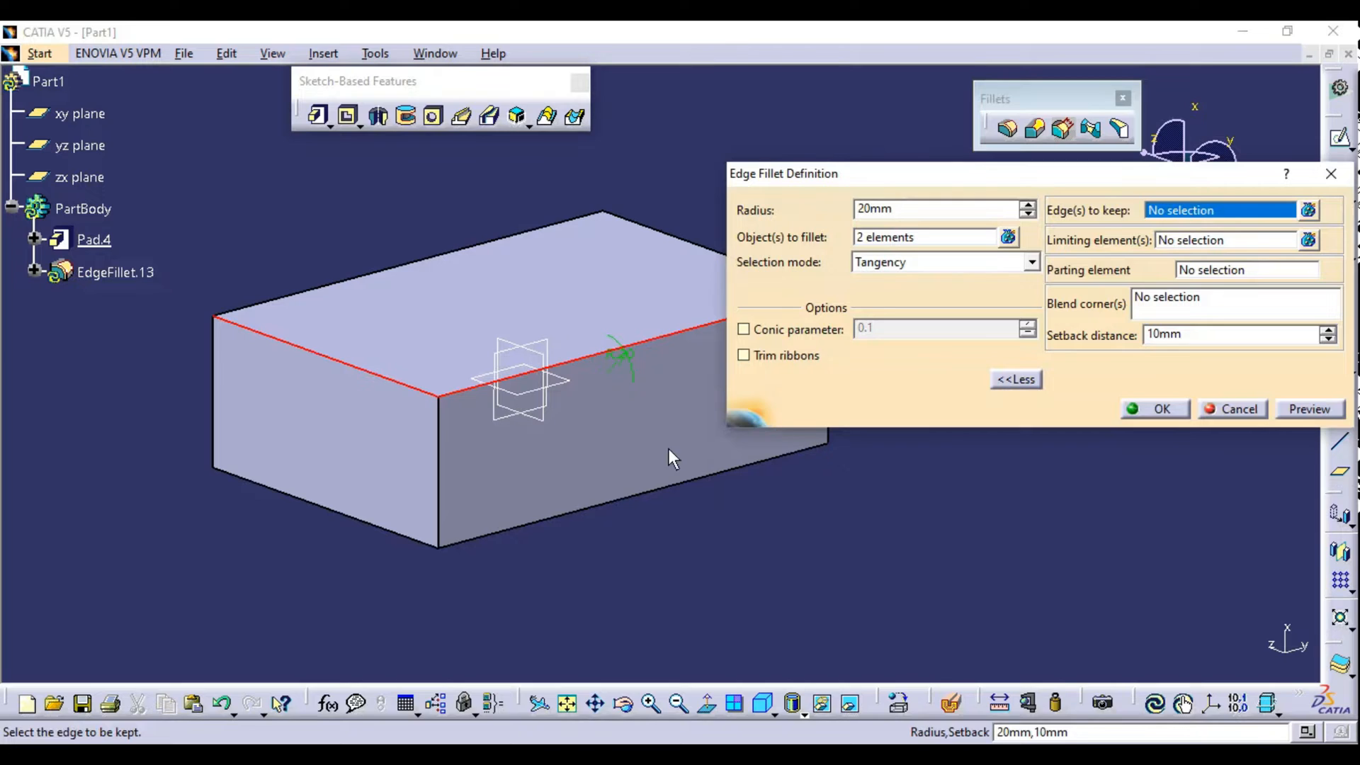
{"action": "middle_click_drag", "start_coordinate": [669, 449], "coordinate": [602, 436]}
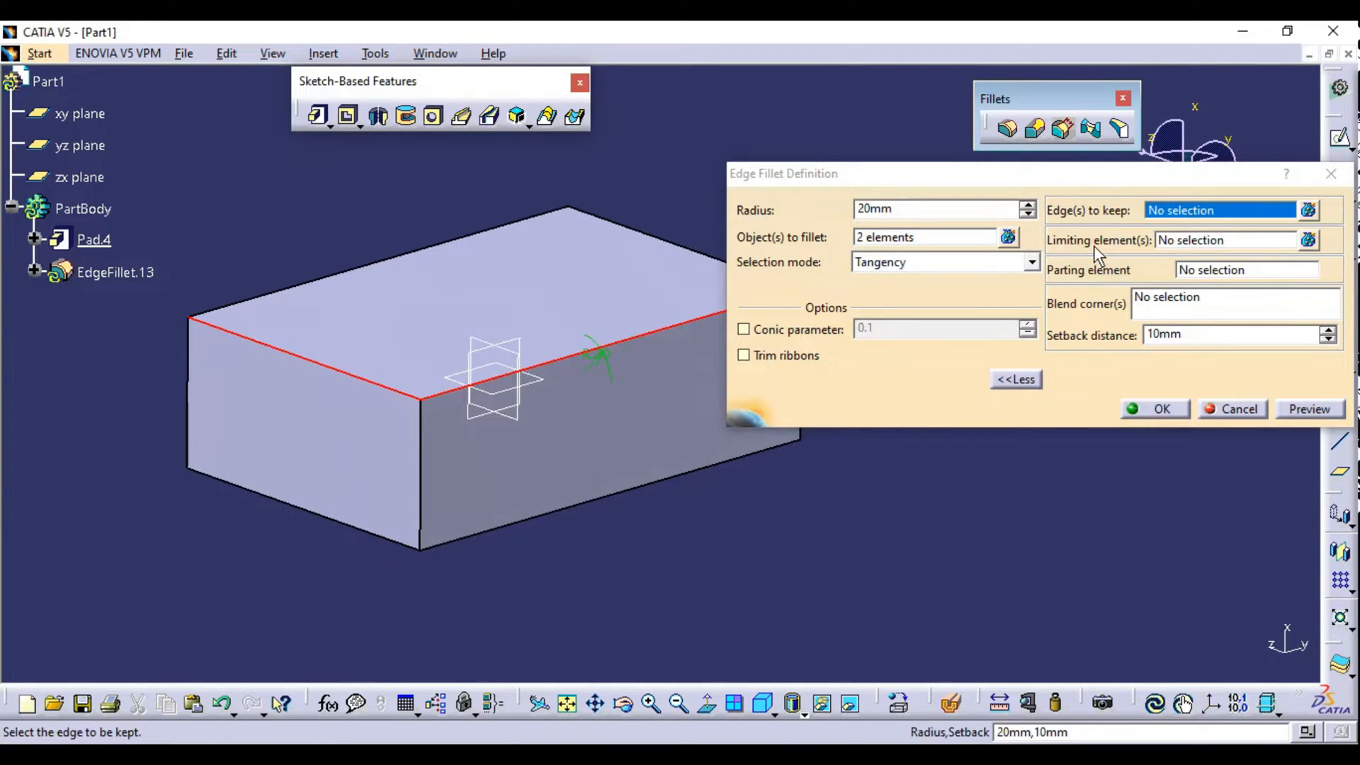
{"action": "left_click", "coordinate": [1233, 409]}
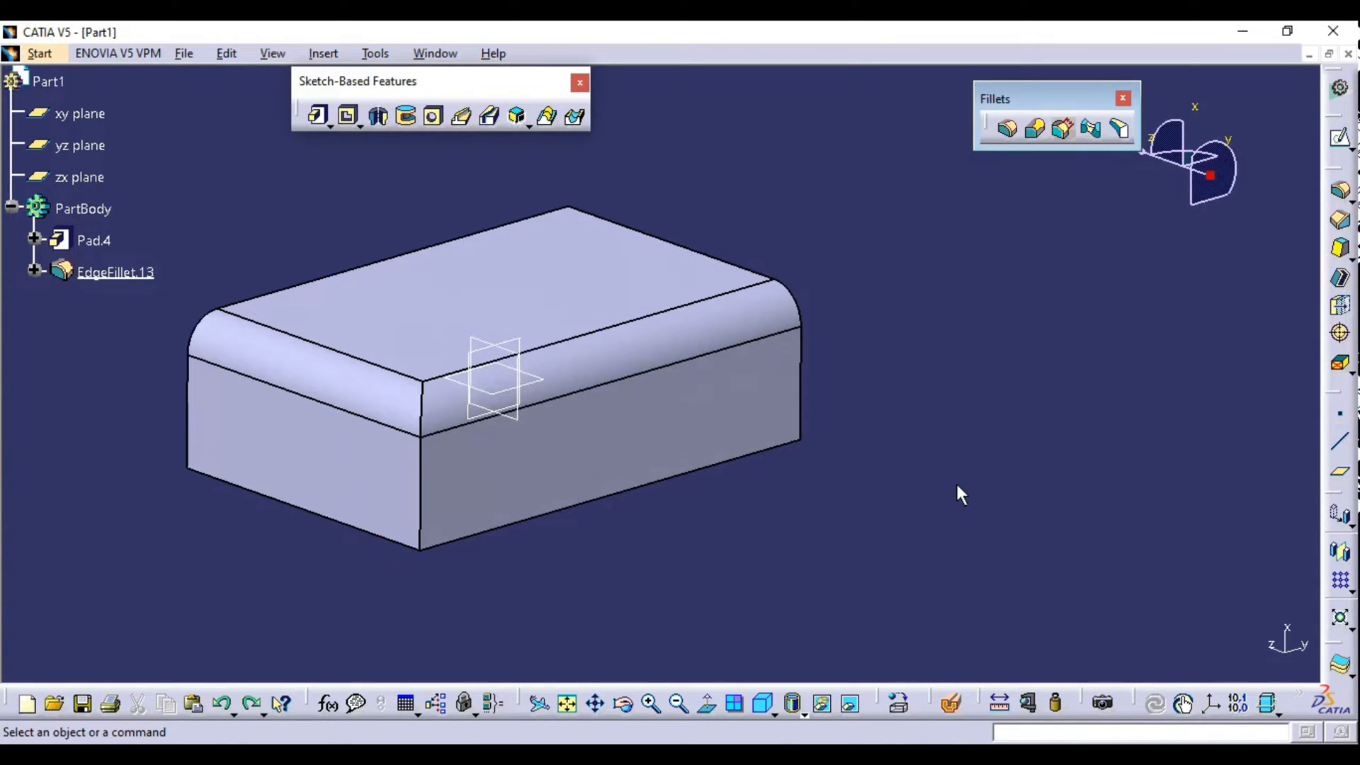
{"action": "key", "text": "ctrl+z"}
Start an edge fillet with a 20 mm radius on the block's long front top edge and display the extended options.
{"action": "middle_click_drag", "start_coordinate": [553, 453], "coordinate": [581, 434]}
{"action": "left_click", "coordinate": [1007, 129]}
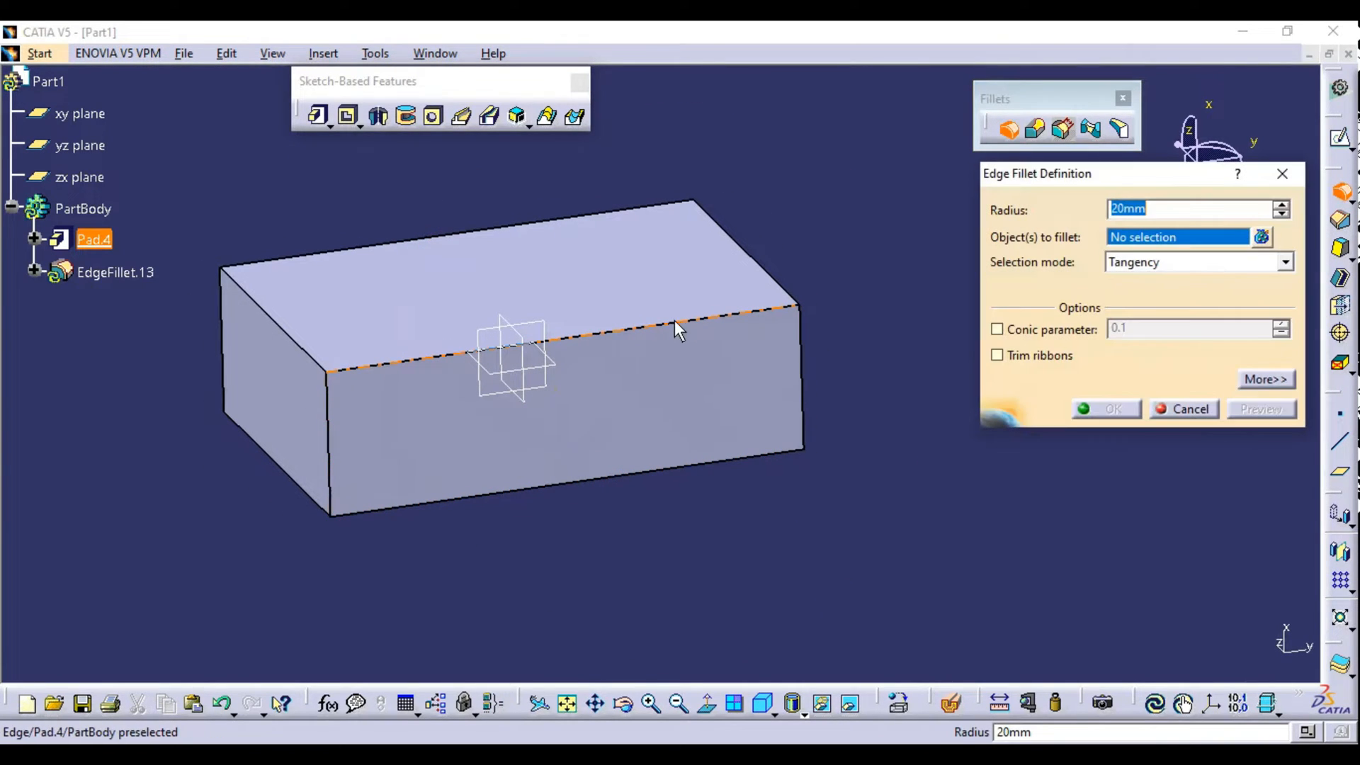
{"action": "left_click", "coordinate": [674, 321]}
{"action": "middle_click_drag", "start_coordinate": [854, 410], "coordinate": [835, 399]}
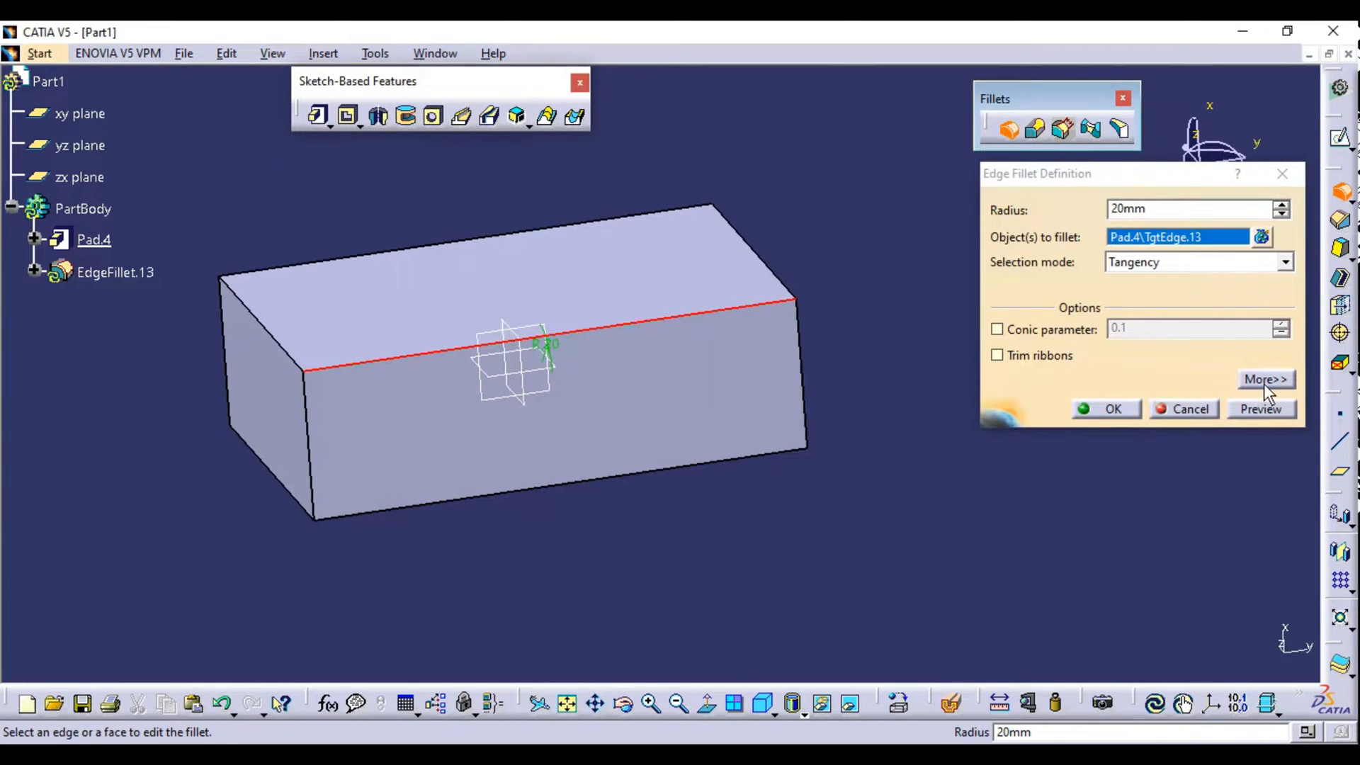
{"action": "left_click", "coordinate": [1264, 384]}
{"action": "middle_click_drag", "start_coordinate": [647, 410], "coordinate": [641, 325]}
{"action": "middle_click_drag", "start_coordinate": [564, 411], "coordinate": [538, 393]}
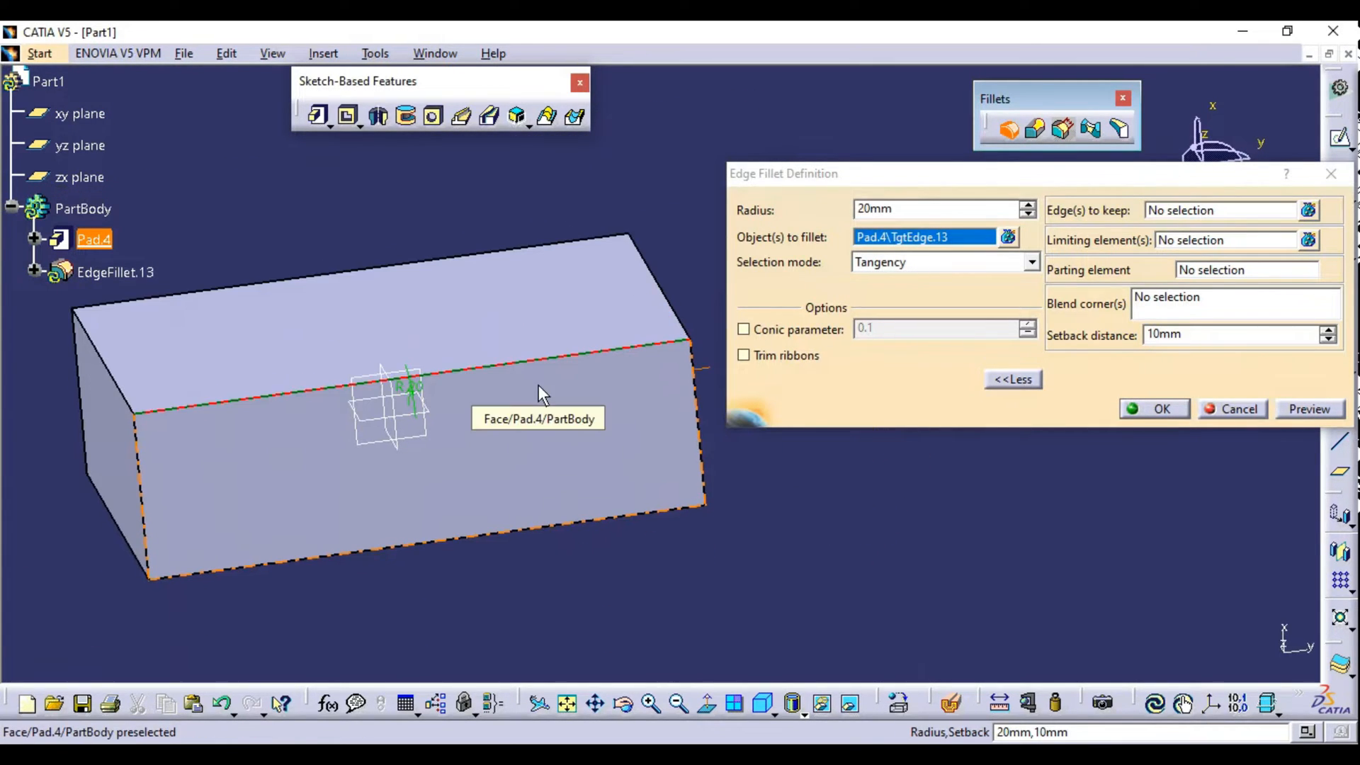
{"action": "middle_click_drag", "start_coordinate": [575, 459], "coordinate": [620, 360]}
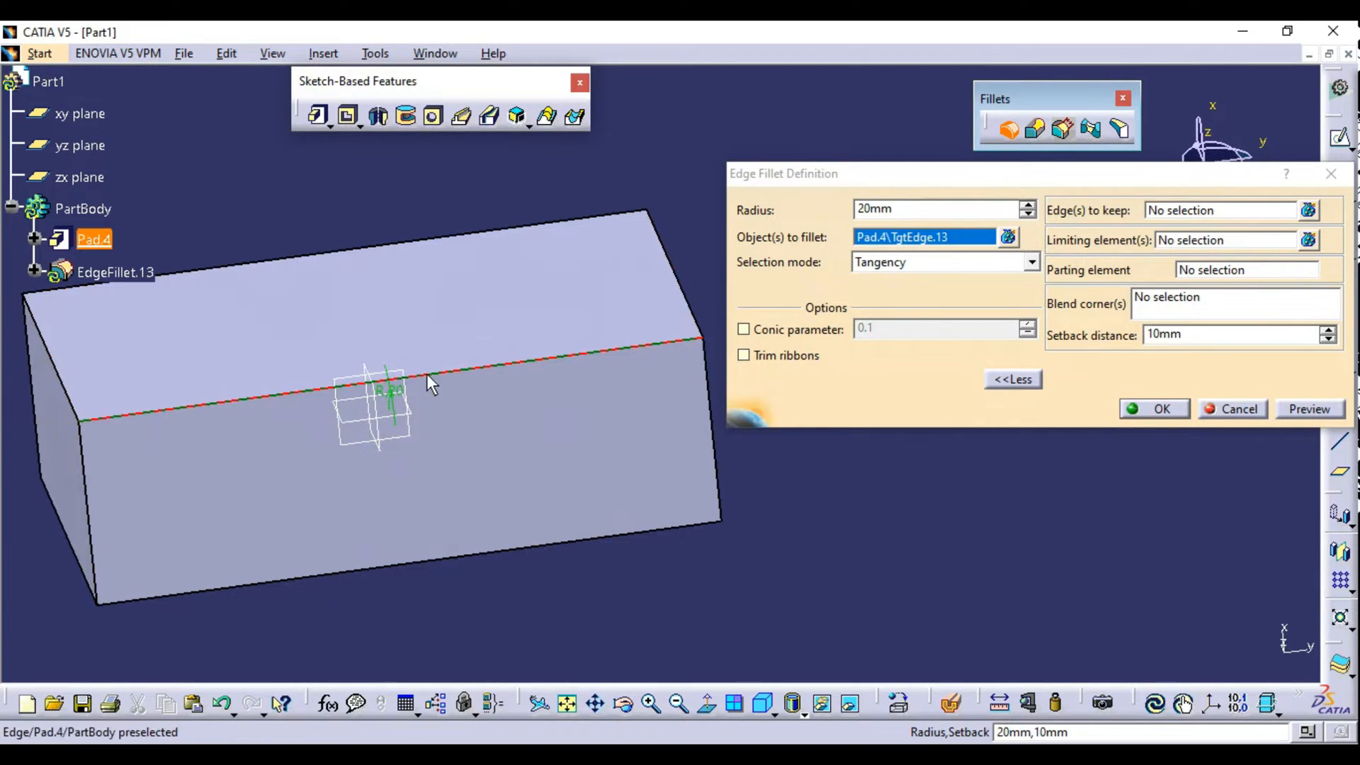
Limit the 20 mm front edge fillet with the zx plane as its limiting element and create it.
{"action": "left_click", "coordinate": [1181, 240]}
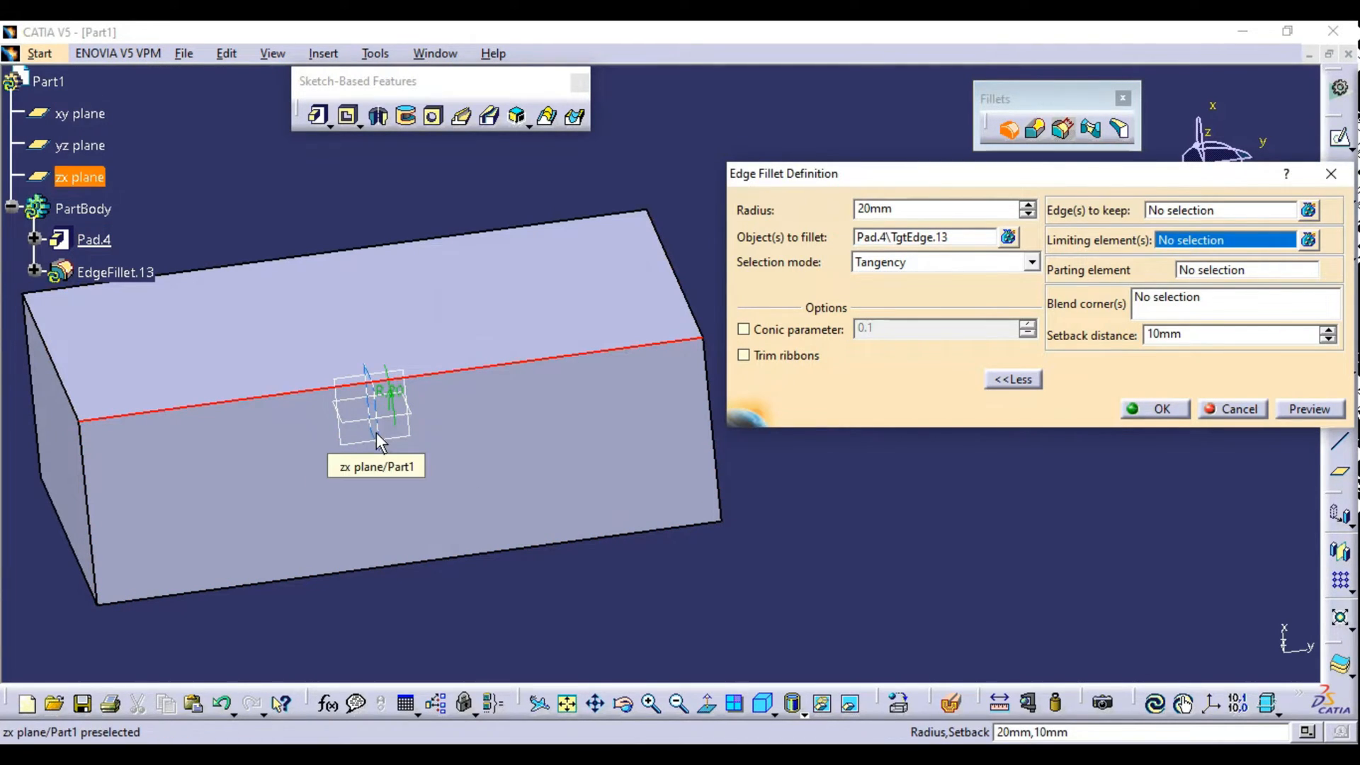
{"action": "middle_click_drag", "start_coordinate": [459, 447], "coordinate": [460, 362]}
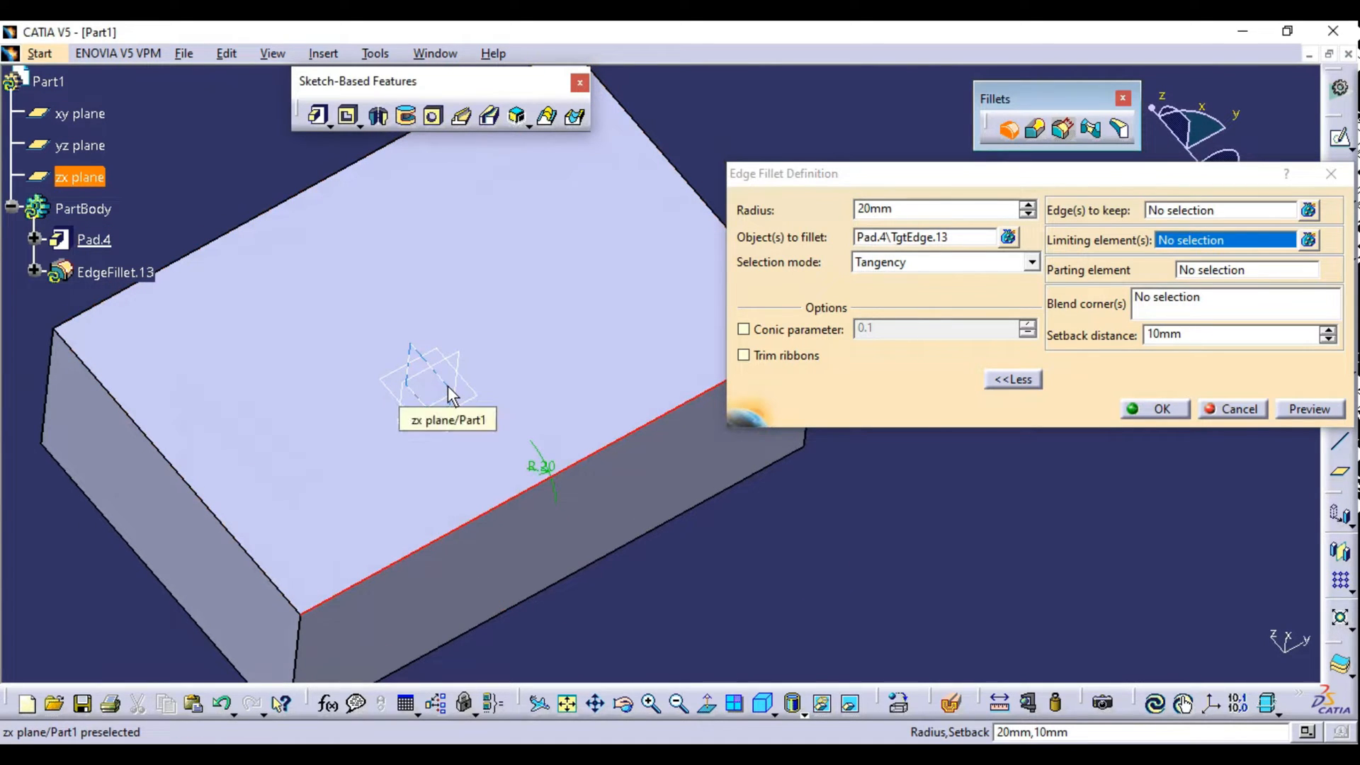
{"action": "middle_click_drag", "start_coordinate": [622, 510], "coordinate": [514, 461]}
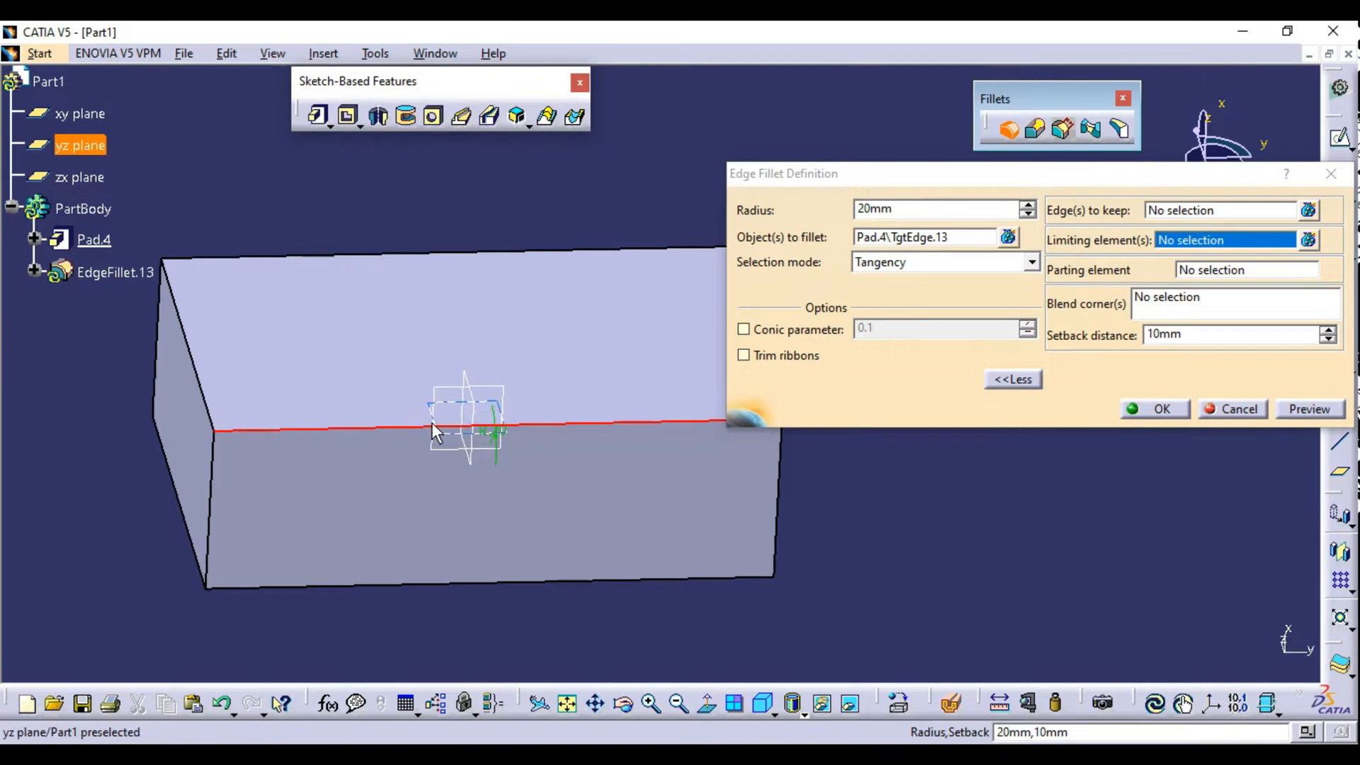
{"action": "middle_click_drag", "start_coordinate": [554, 420], "coordinate": [589, 449]}
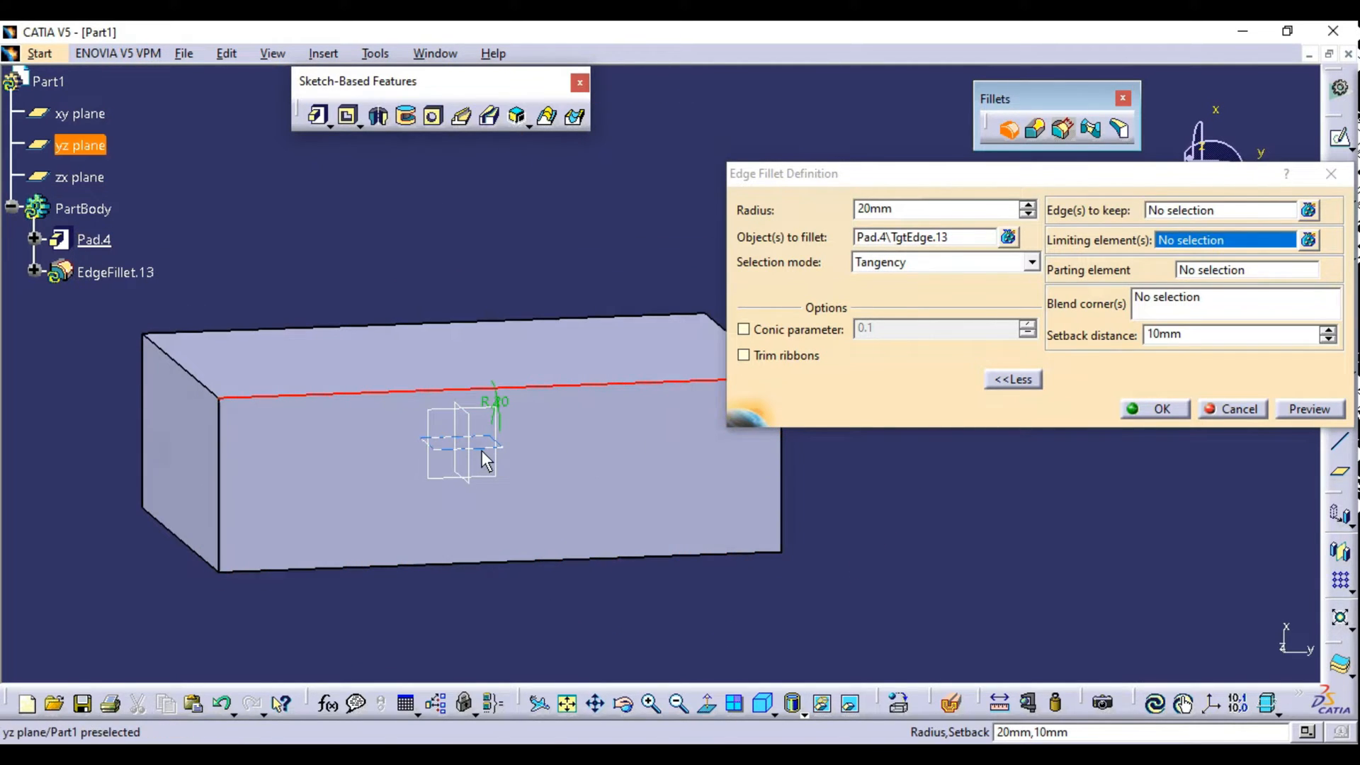
{"action": "middle_click_drag", "start_coordinate": [482, 451], "coordinate": [567, 465]}
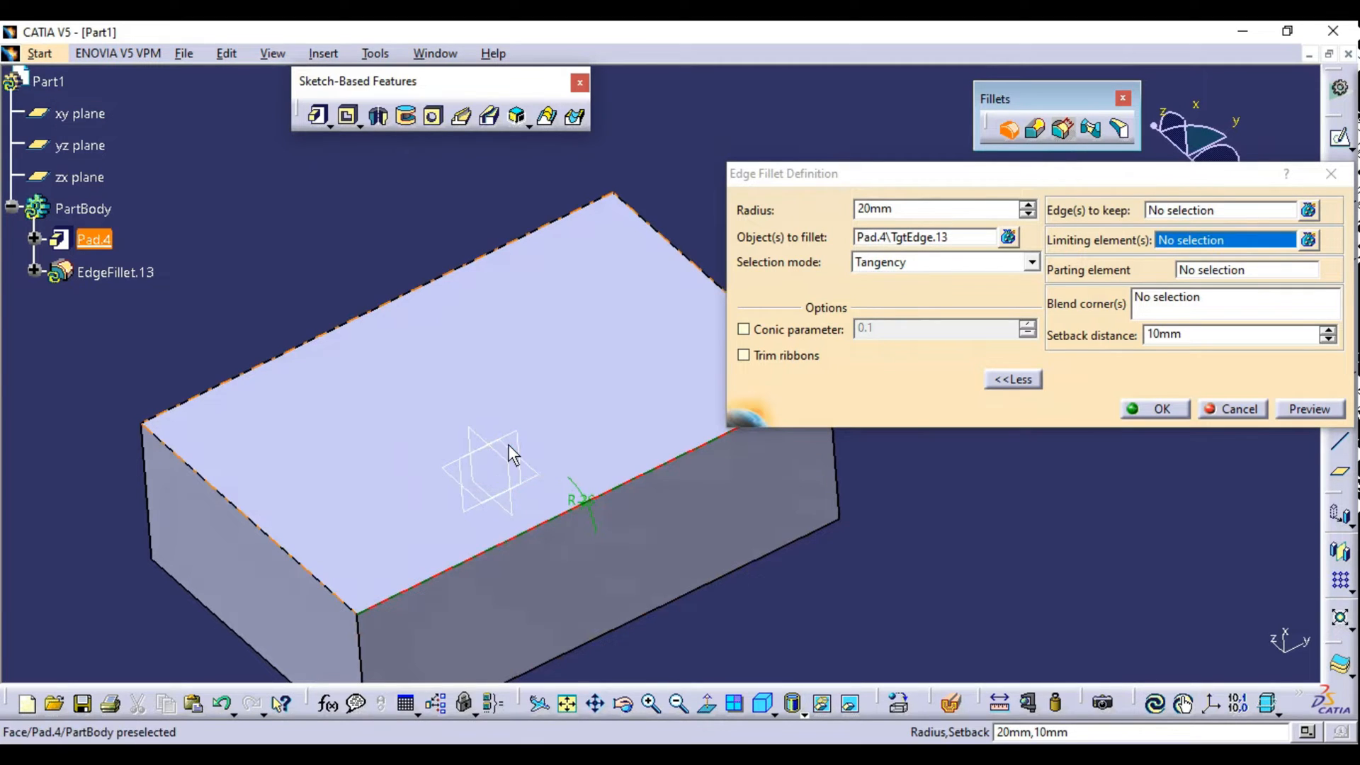
{"action": "left_click", "coordinate": [506, 468]}
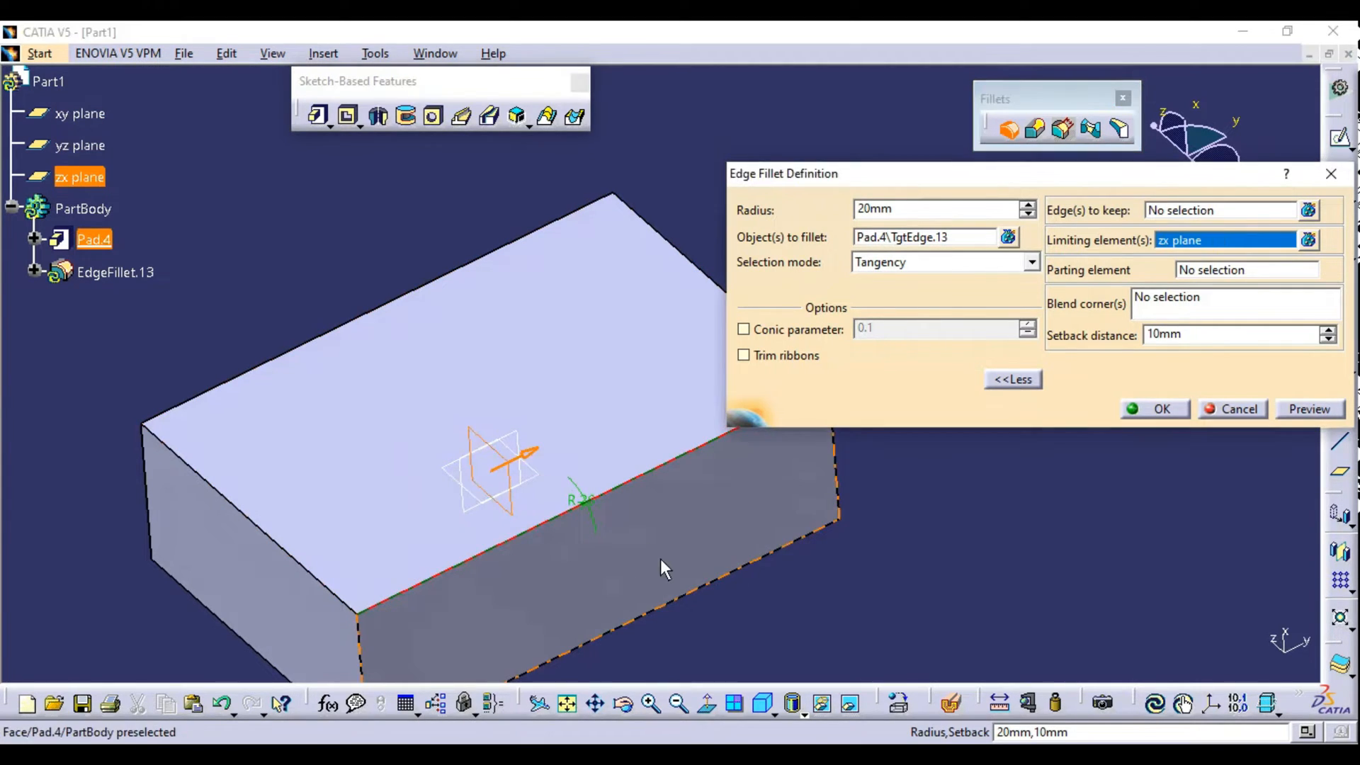
{"action": "middle_click_drag", "start_coordinate": [660, 559], "coordinate": [487, 394]}
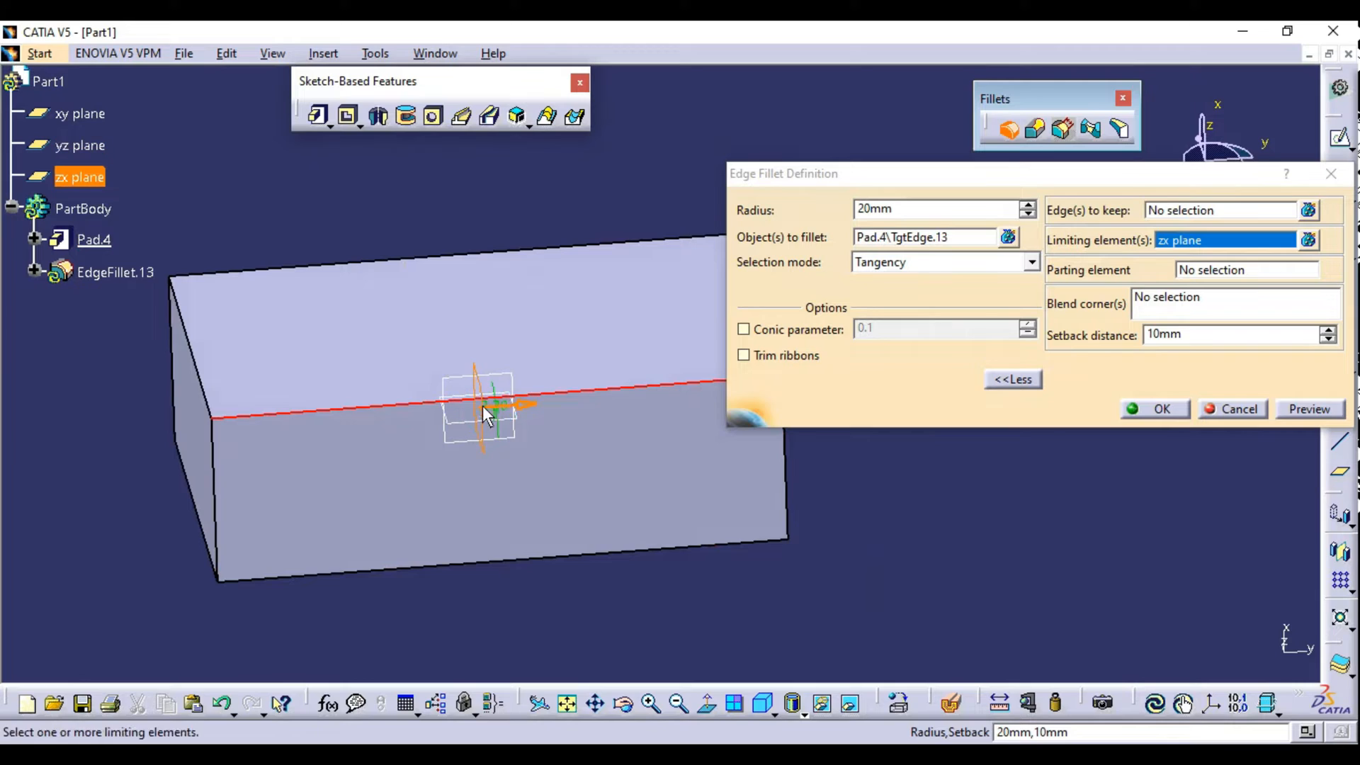
{"action": "middle_click_drag", "start_coordinate": [571, 428], "coordinate": [481, 415]}
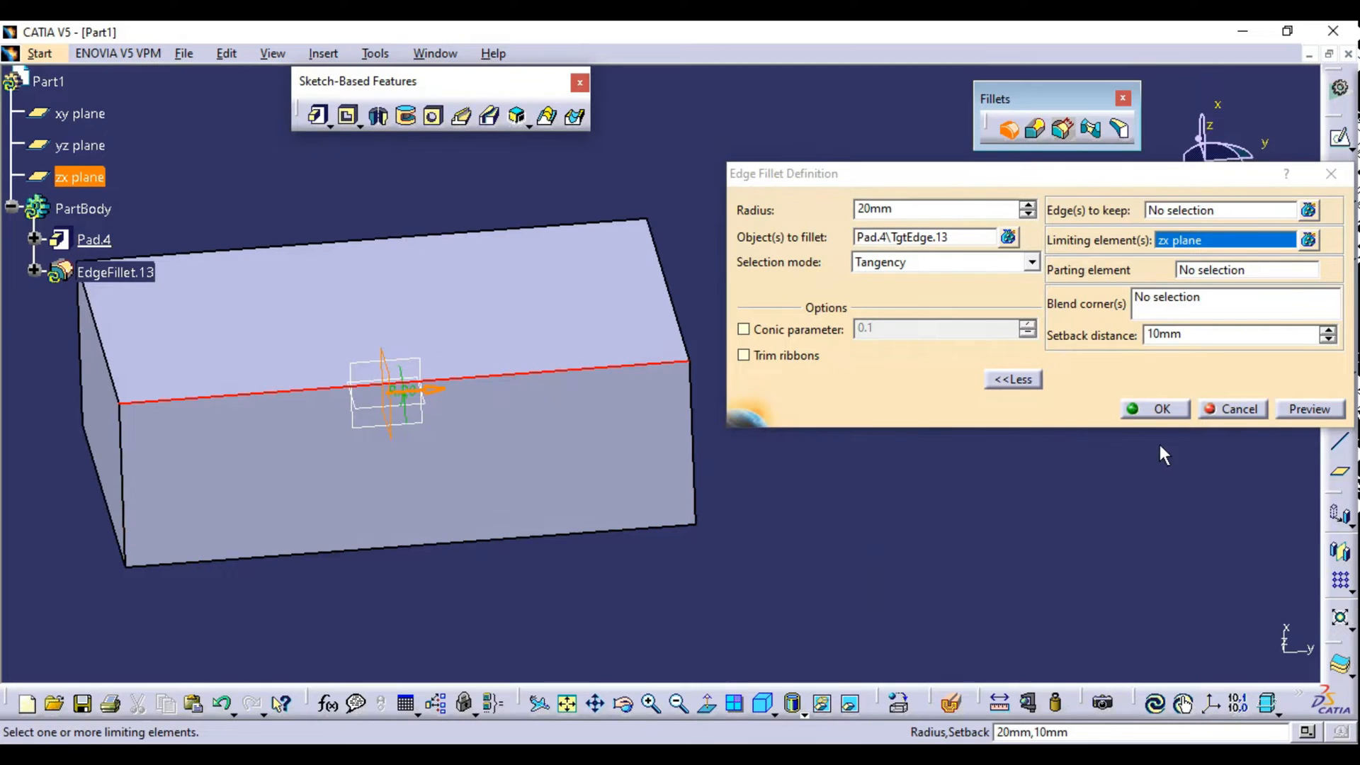
{"action": "left_click", "coordinate": [1150, 410]}
{"action": "middle_click_drag", "start_coordinate": [1030, 496], "coordinate": [803, 440]}
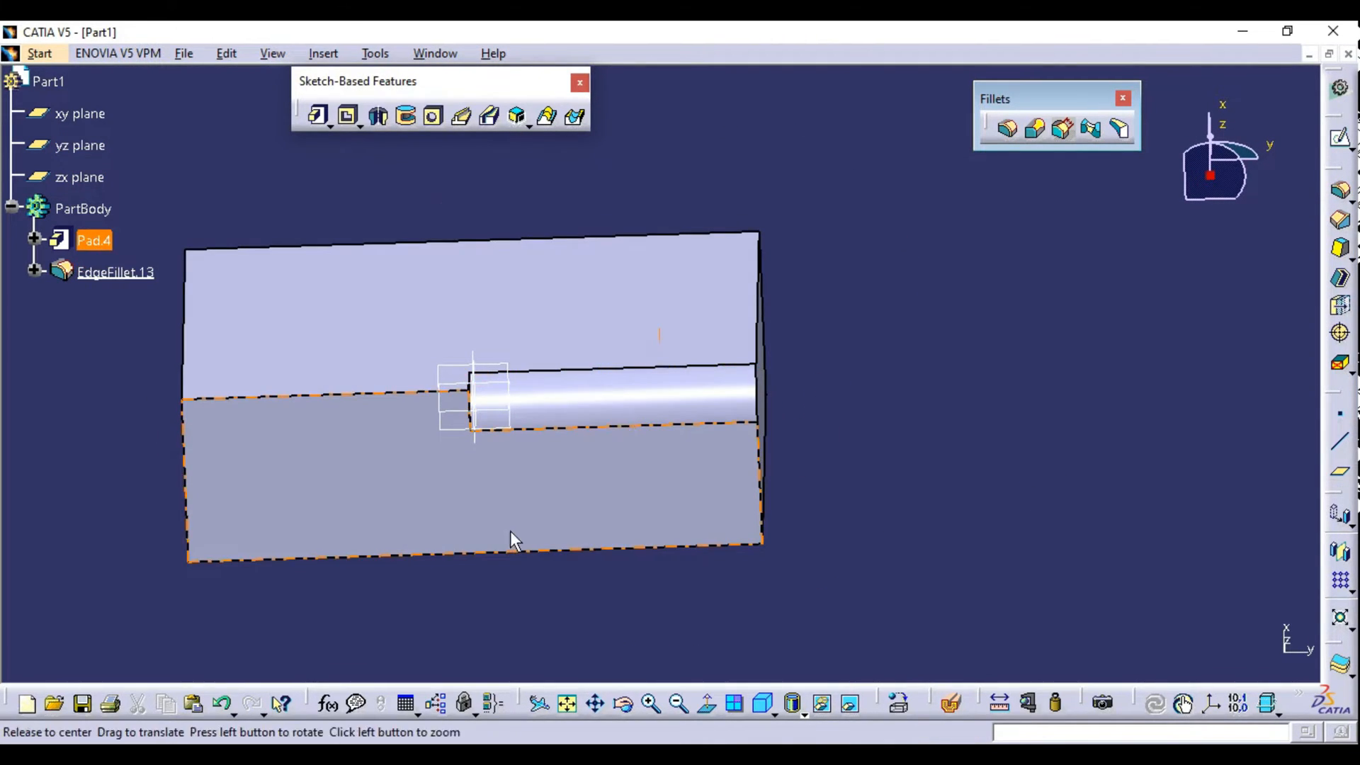
{"action": "middle_click_drag", "start_coordinate": [510, 530], "coordinate": [730, 365]}
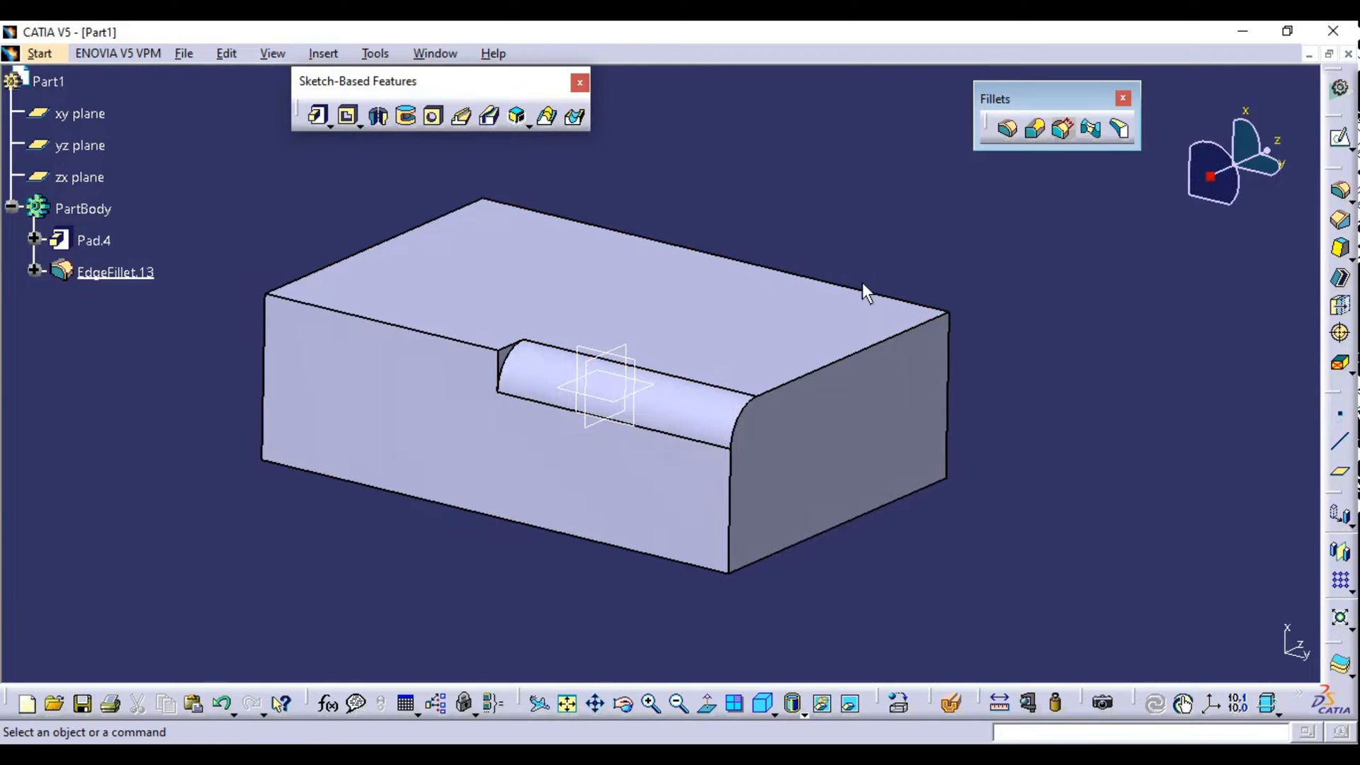
Reopen the front edge fillet's definition to examine its limiting element and close it.
{"action": "double_click", "coordinate": [678, 409]}
{"action": "middle_click_drag", "start_coordinate": [564, 380], "coordinate": [651, 401]}
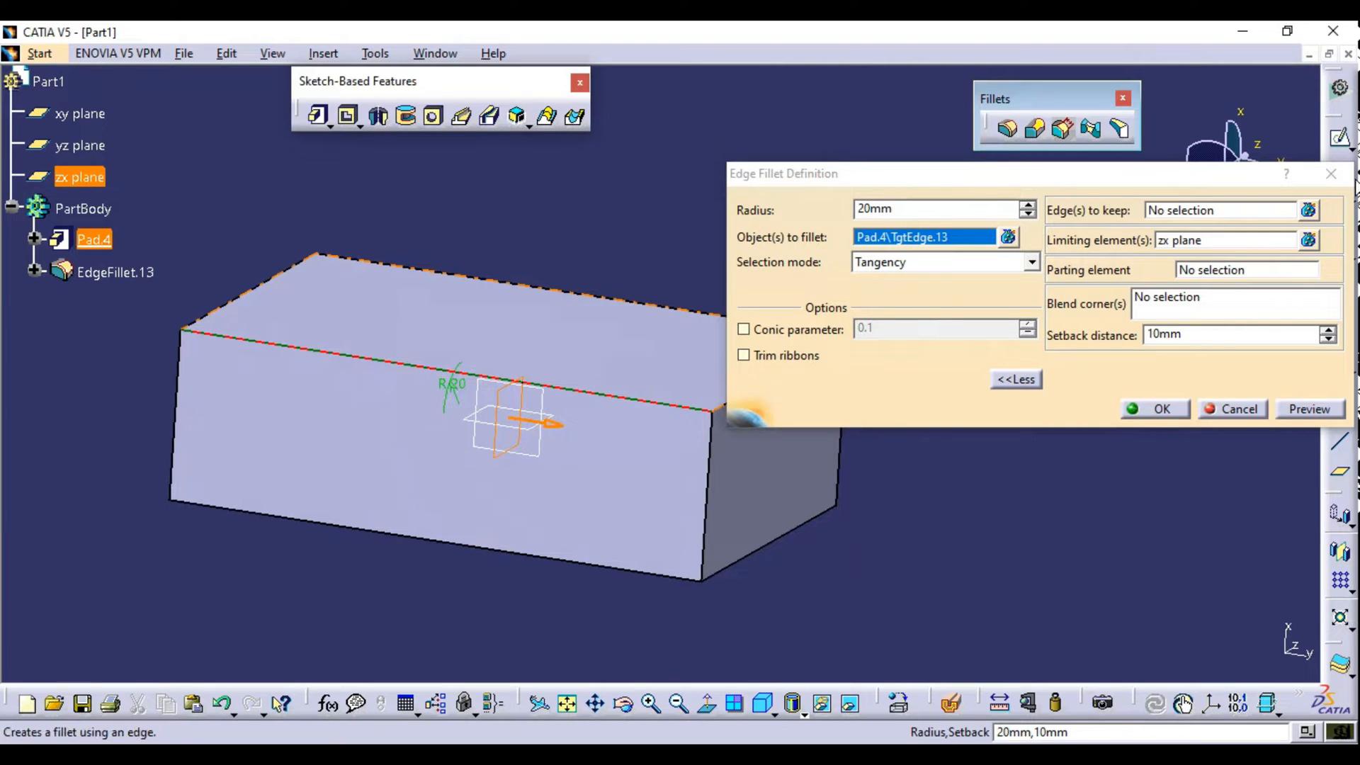
{"action": "left_click", "coordinate": [1159, 410]}
{"action": "middle_click_drag", "start_coordinate": [859, 423], "coordinate": [702, 397]}
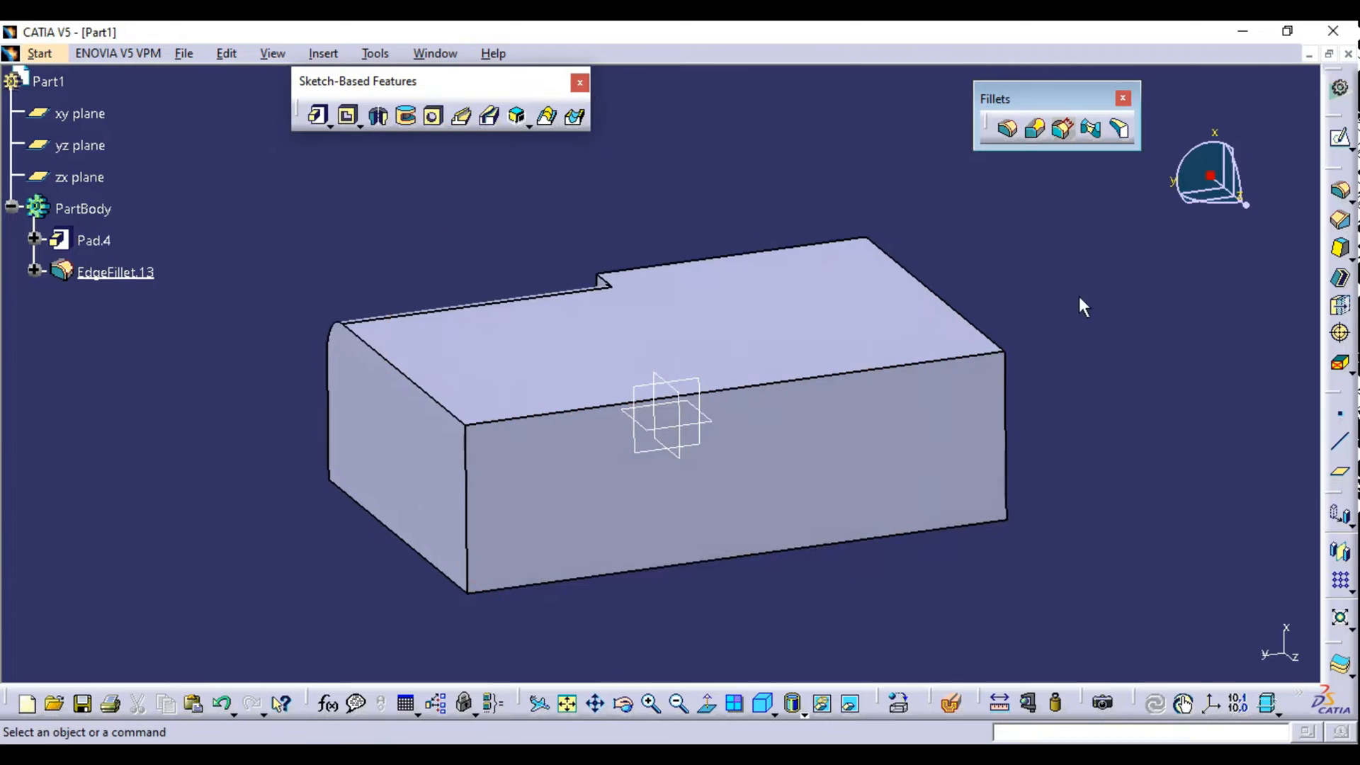
Start a second edge fillet with a 20 mm radius on the opposite long top edge and display the extended options.
{"action": "left_click", "coordinate": [1007, 128]}
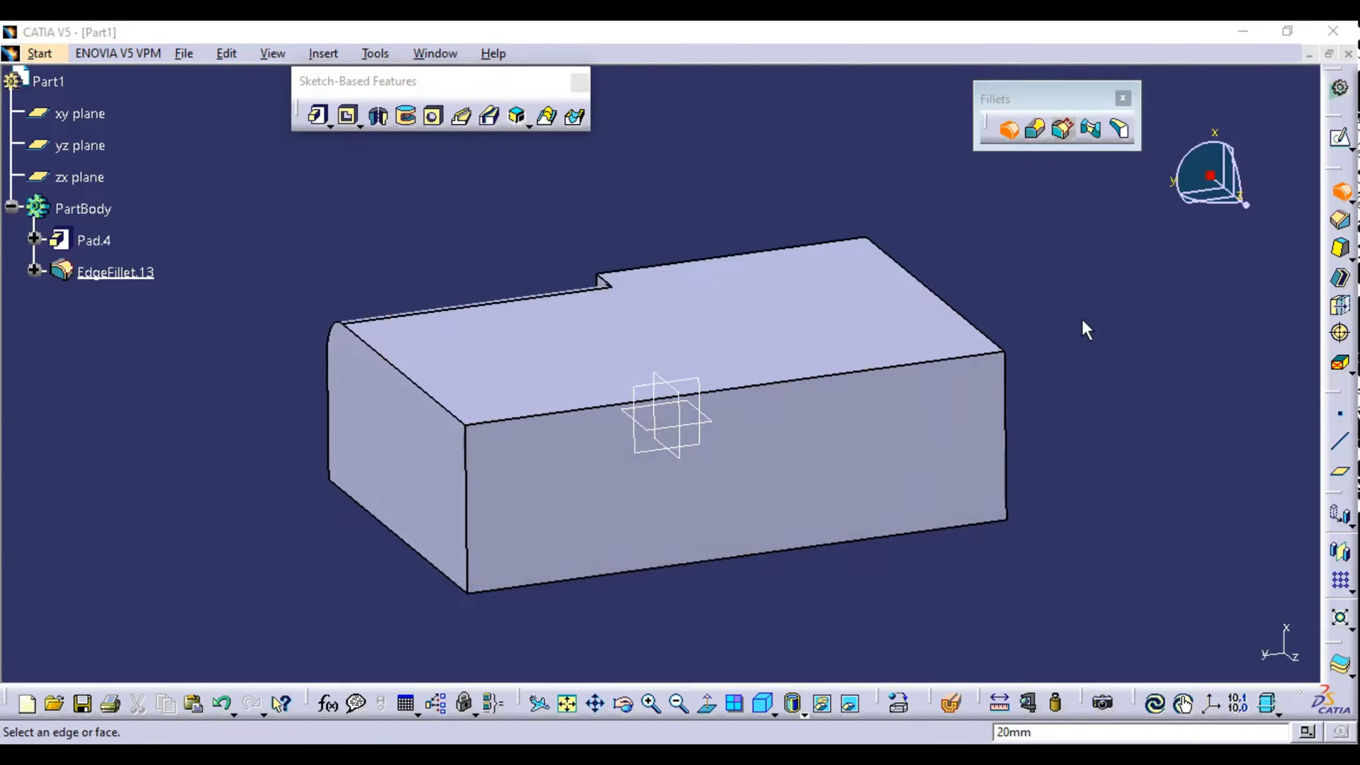
{"action": "left_click", "coordinate": [793, 379]}
{"action": "middle_click_drag", "start_coordinate": [850, 454], "coordinate": [603, 390]}
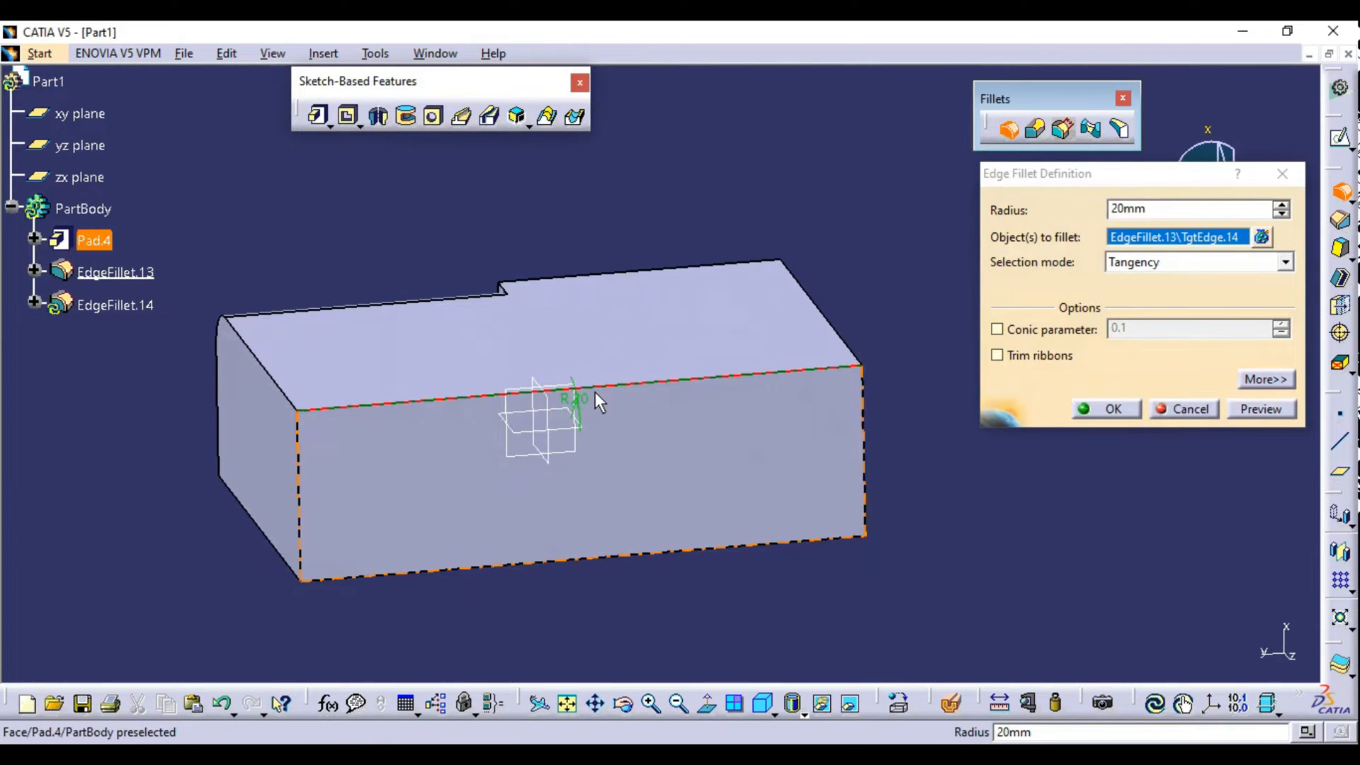
{"action": "left_click", "coordinate": [1245, 377]}
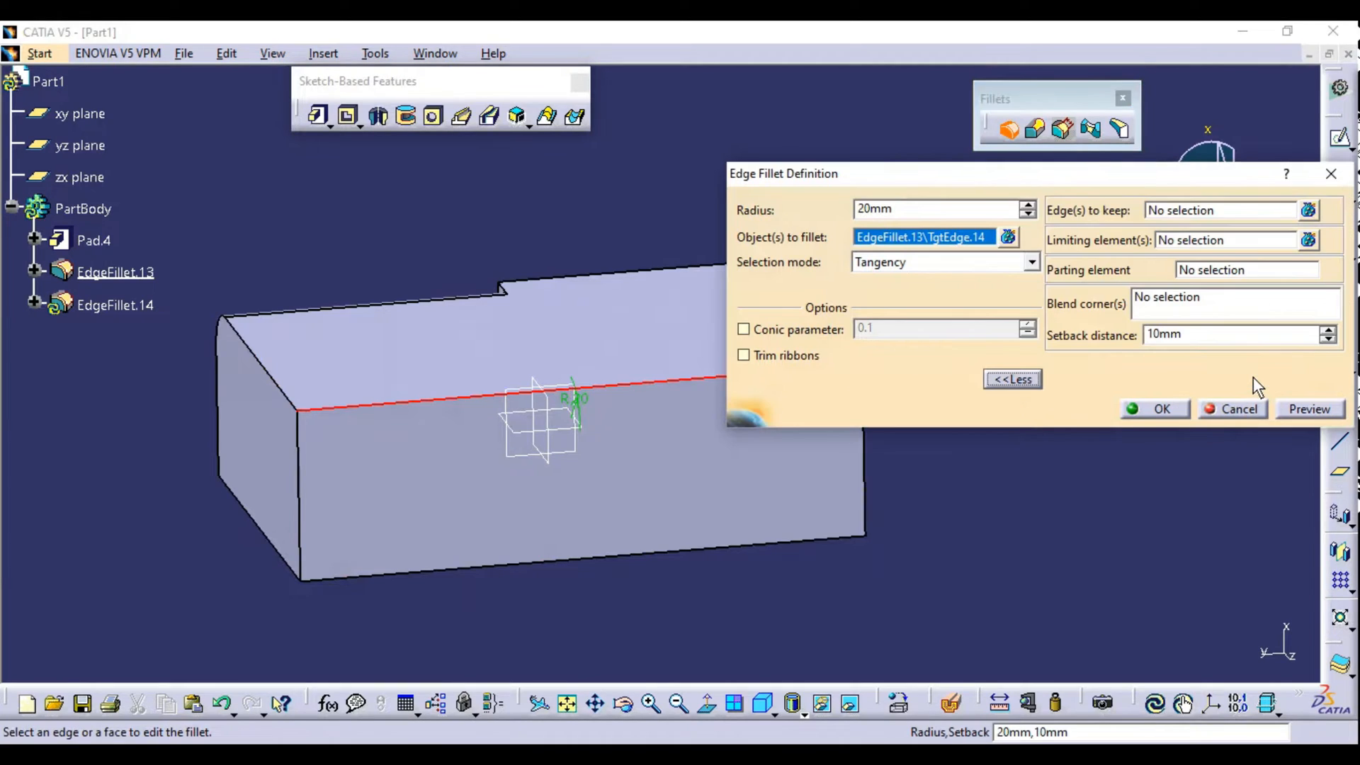
{"action": "left_click_drag", "start_coordinate": [985, 182], "coordinate": [984, 77]}
Try the yz plane as the second fillet's limiting element and clear that selection.
{"action": "left_click", "coordinate": [1183, 133]}
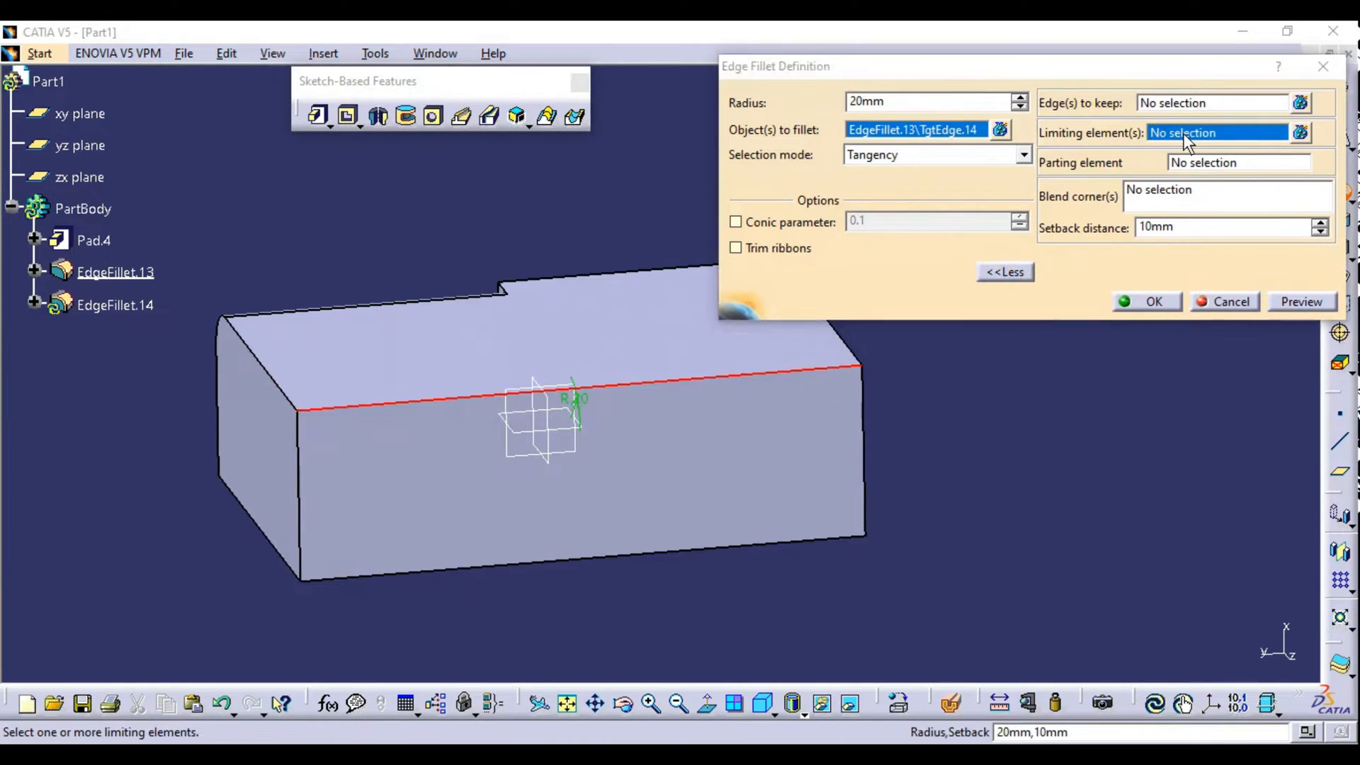
{"action": "middle_click_drag", "start_coordinate": [778, 415], "coordinate": [677, 418]}
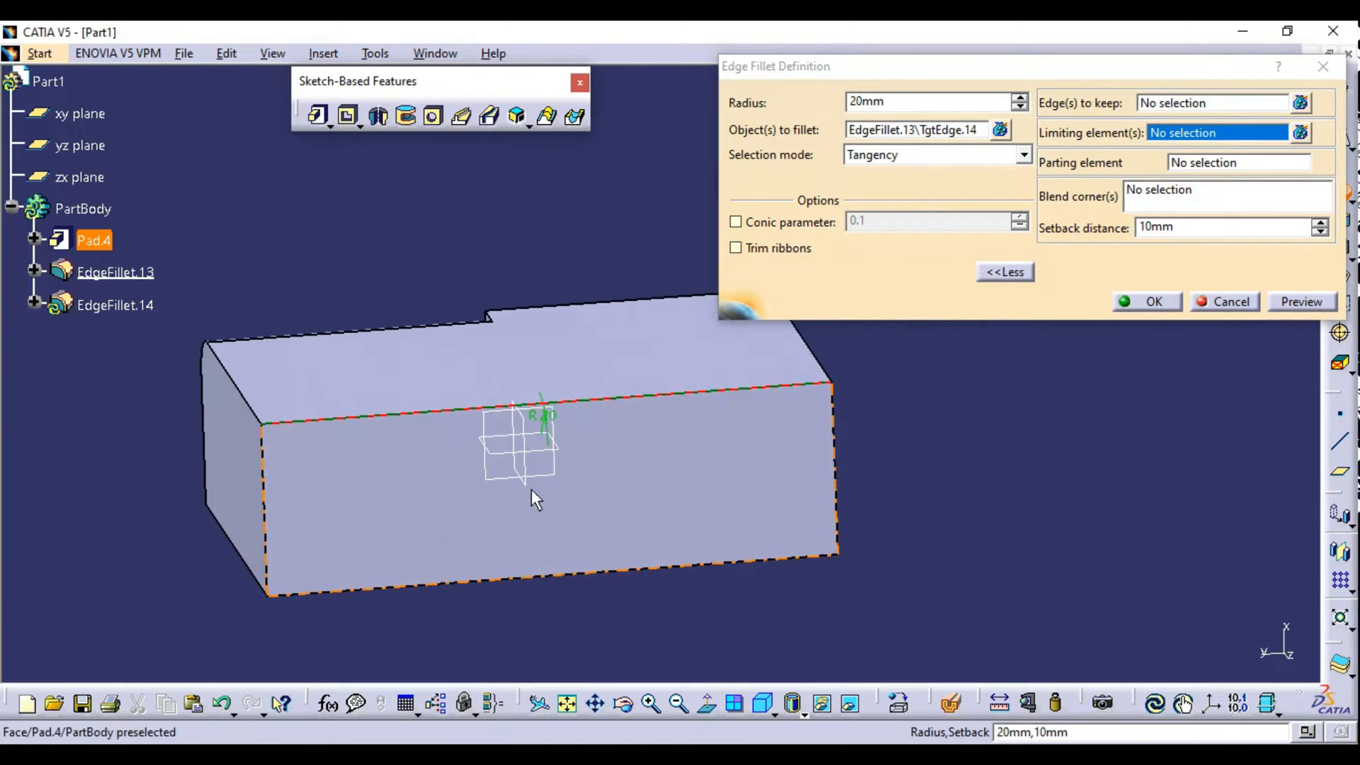
{"action": "left_click", "coordinate": [526, 430]}
{"action": "middle_click_drag", "start_coordinate": [798, 438], "coordinate": [818, 418]}
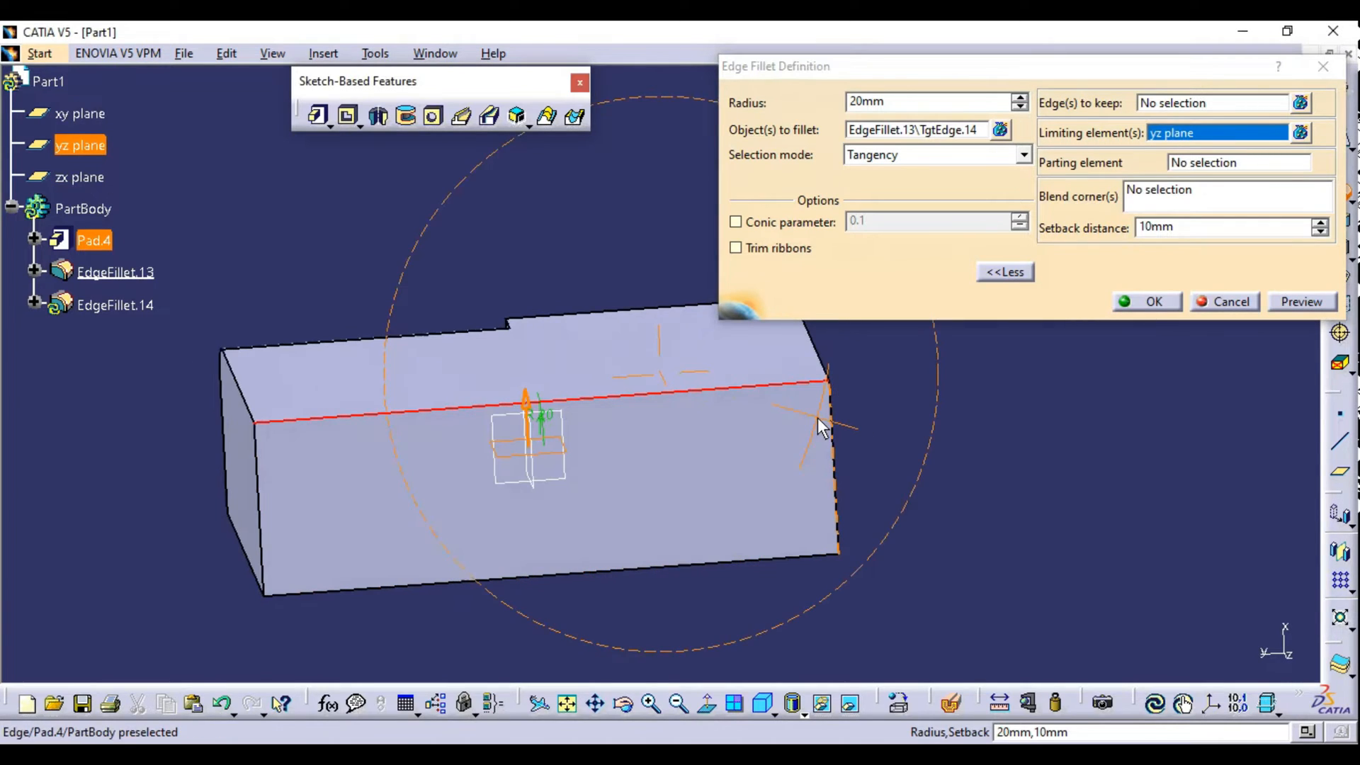
{"action": "right_click", "coordinate": [1171, 132]}
{"action": "left_click", "coordinate": [1020, 326]}
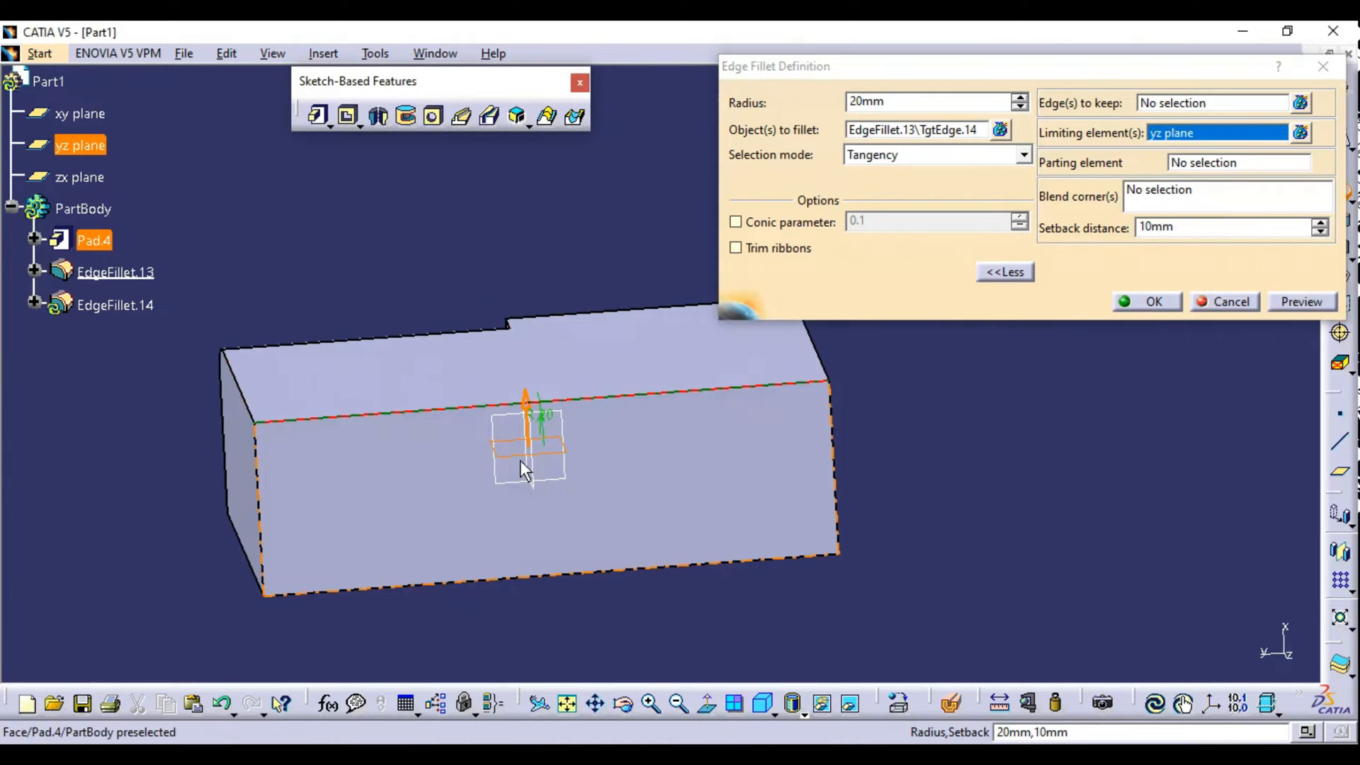
{"action": "right_click", "coordinate": [1180, 129]}
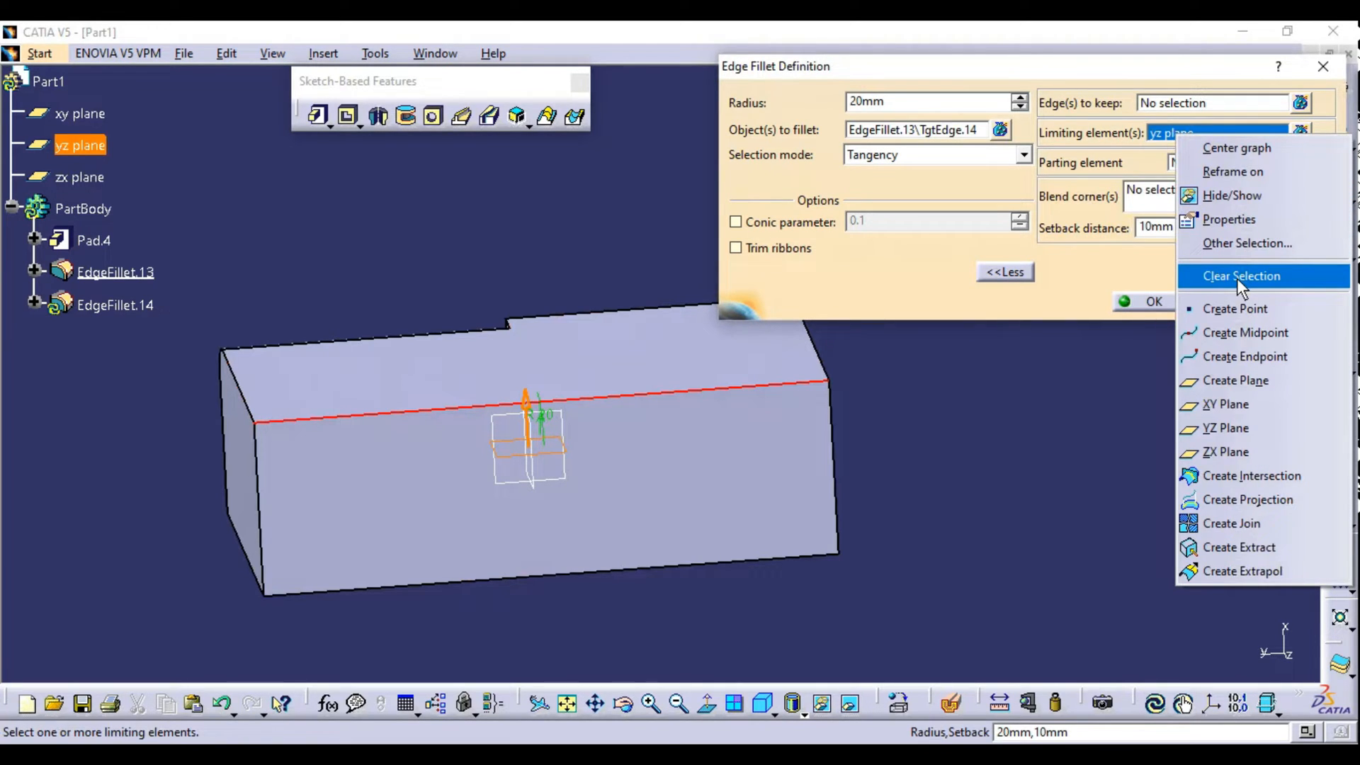
{"action": "left_click", "coordinate": [1237, 278]}
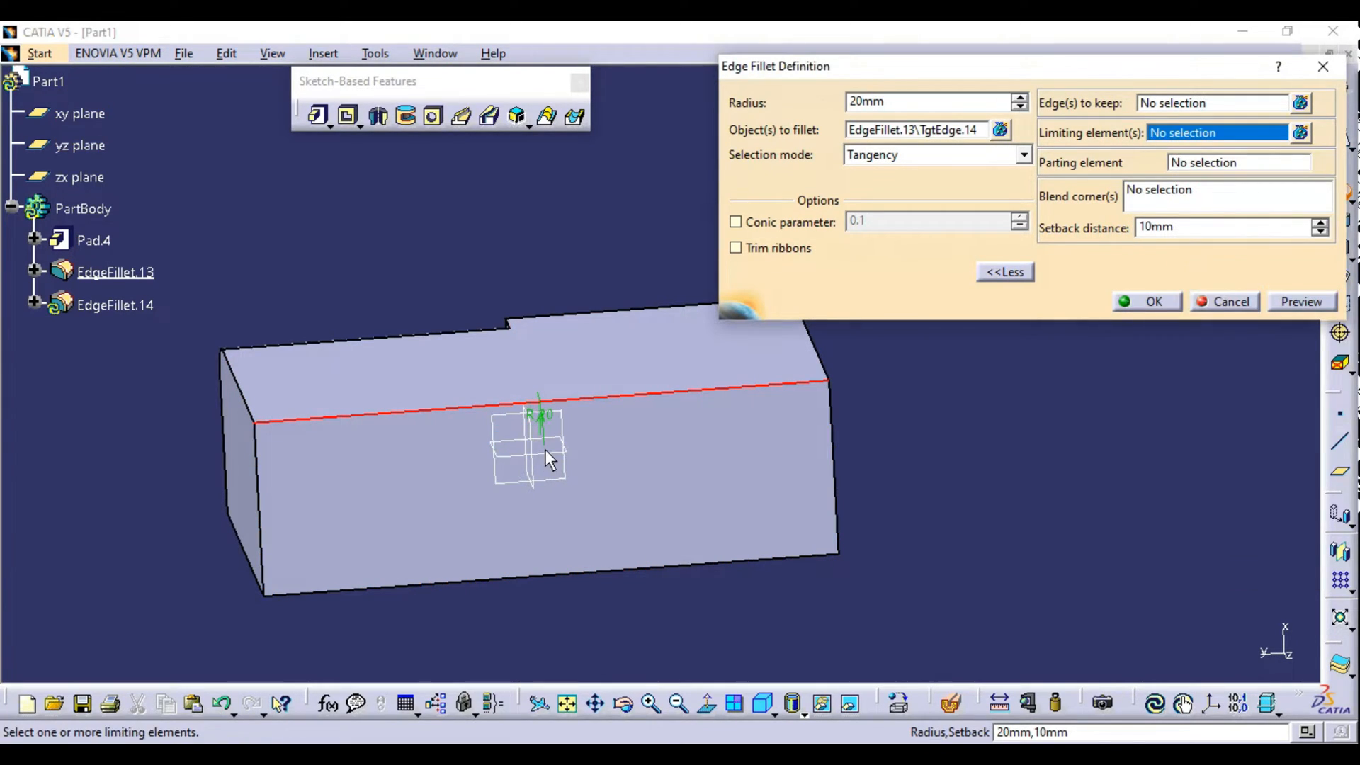
{"action": "right_click", "coordinate": [1176, 138]}
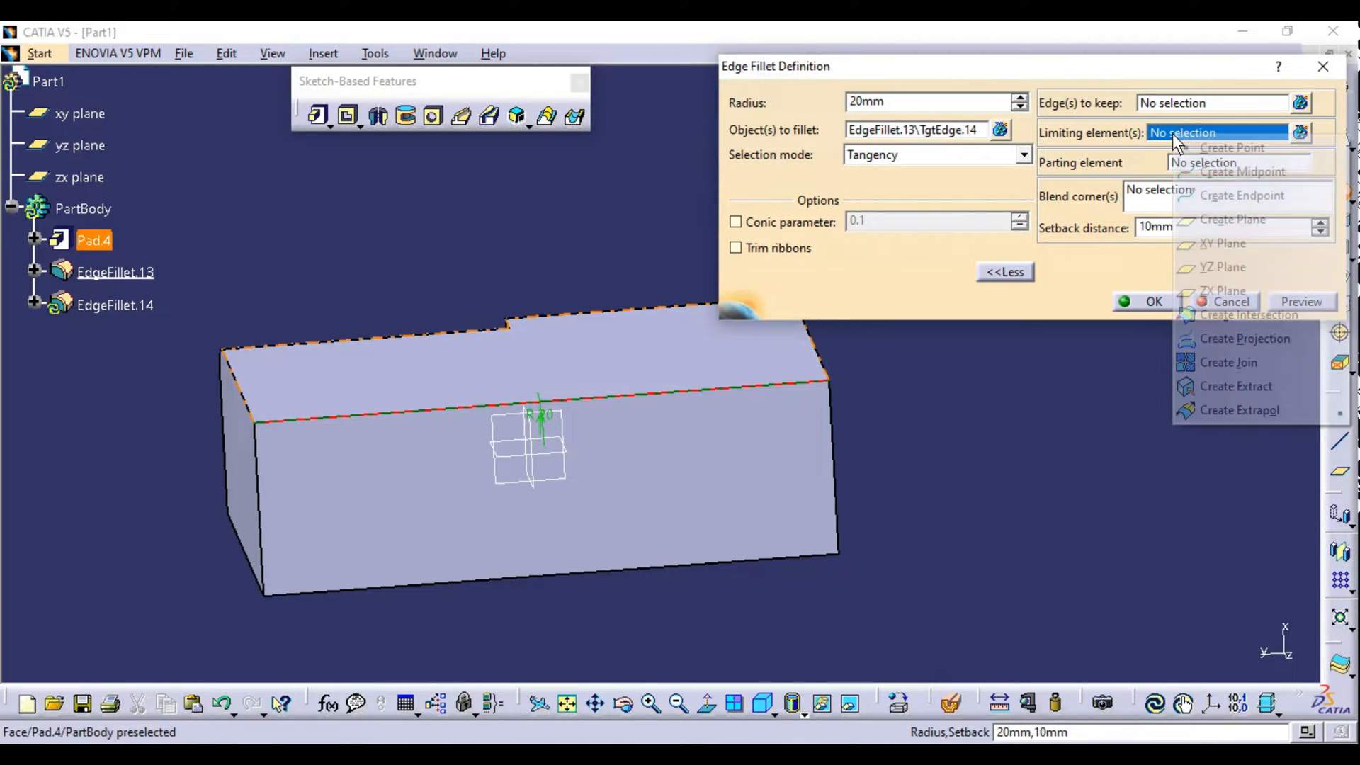
{"action": "left_click", "coordinate": [1066, 435]}
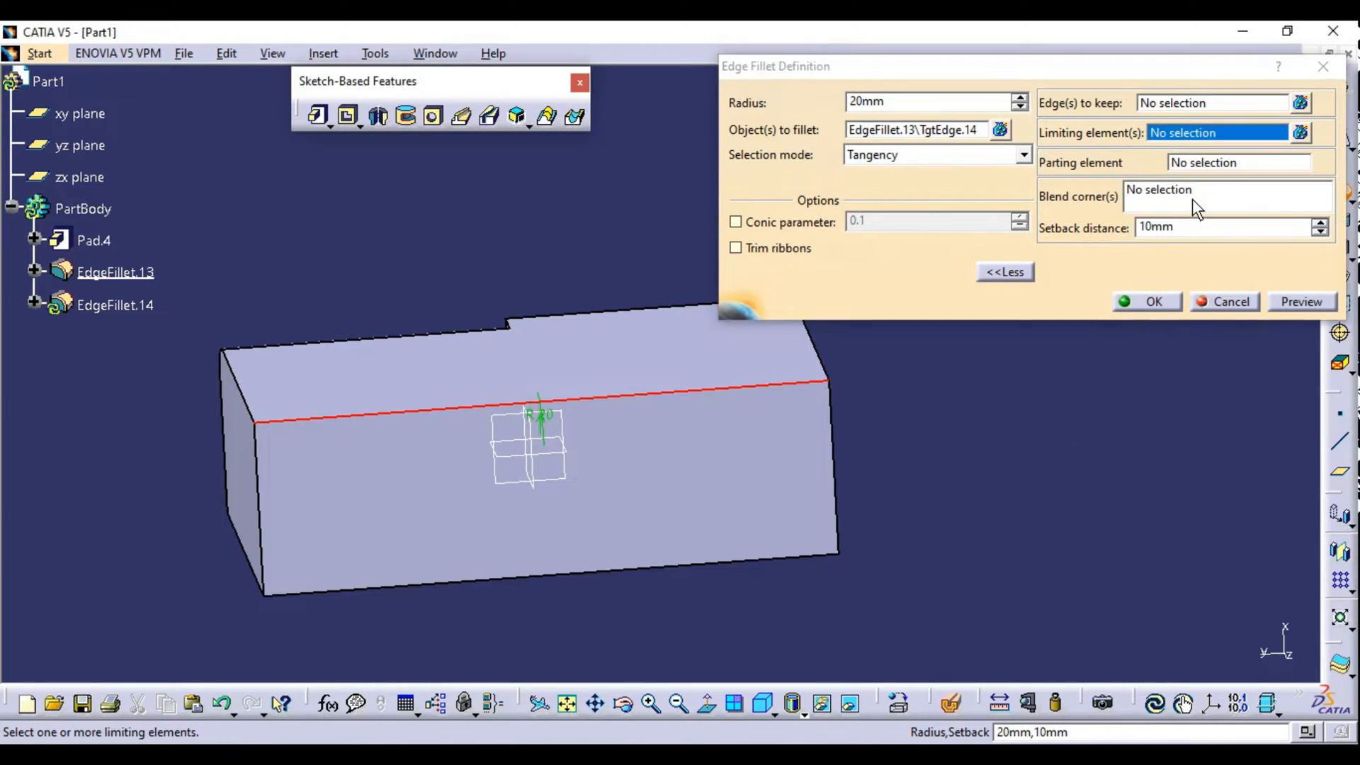
Limit the second 20 mm fillet with the zx plane and create it.
{"action": "left_click", "coordinate": [532, 440]}
{"action": "middle_click_drag", "start_coordinate": [849, 449], "coordinate": [815, 454]}
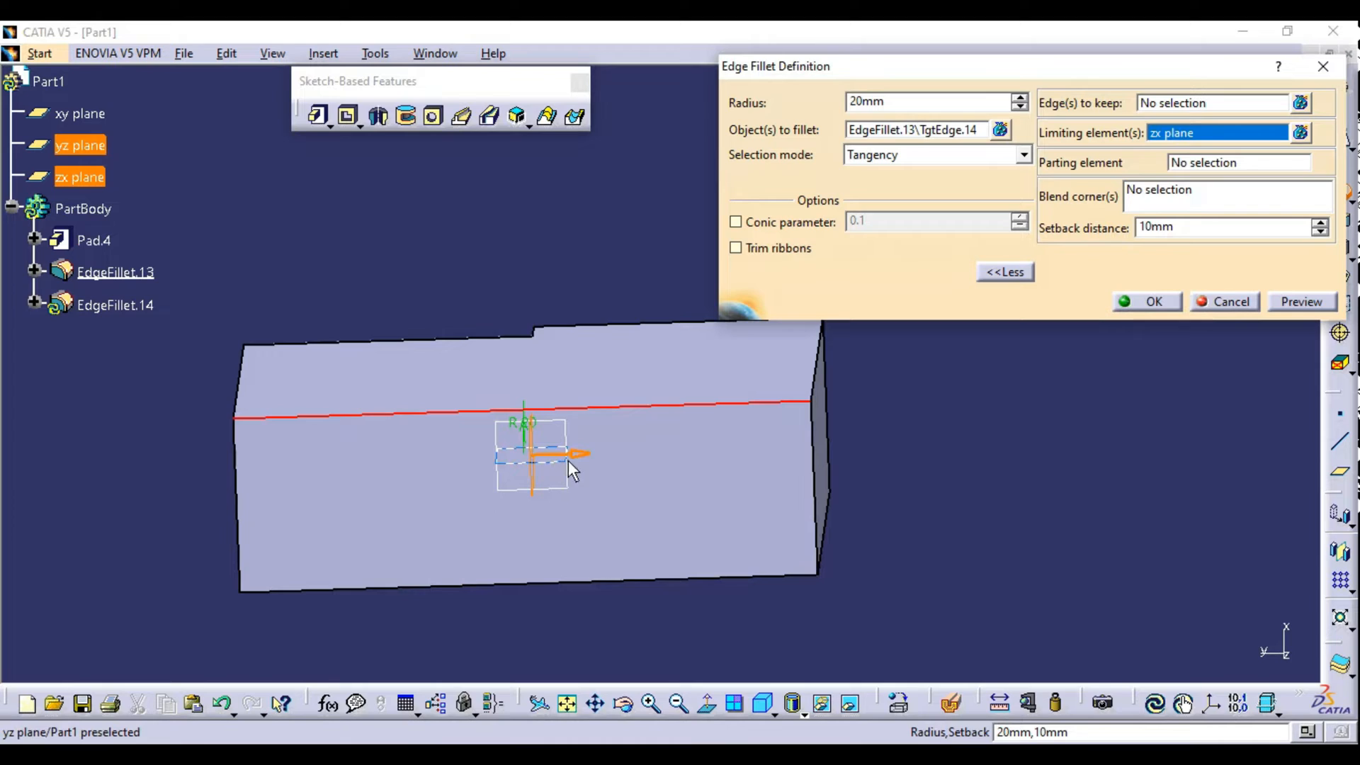
{"action": "left_click", "coordinate": [1162, 301]}
{"action": "middle_click_drag", "start_coordinate": [729, 333], "coordinate": [321, 503]}
{"action": "left_click", "coordinate": [323, 502]}
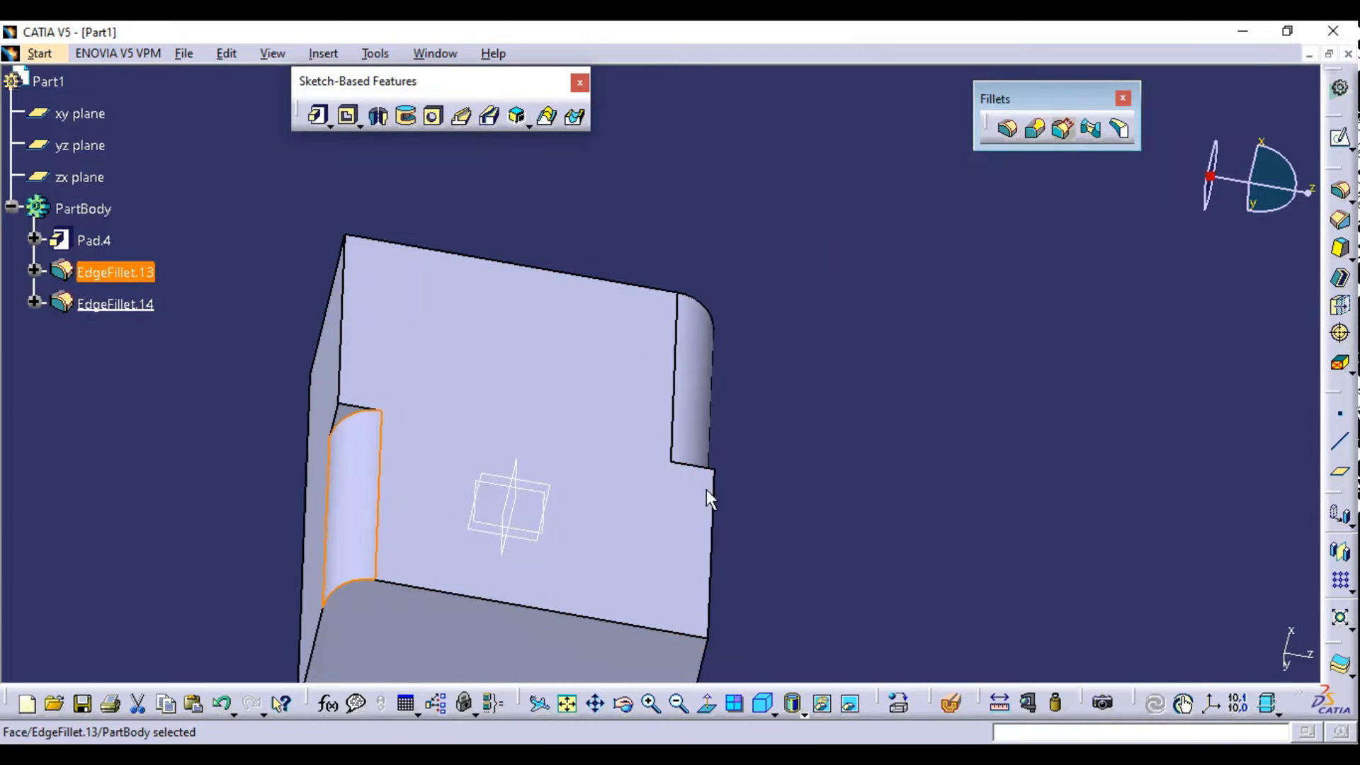
{"action": "middle_click_drag", "start_coordinate": [707, 489], "coordinate": [694, 380]}
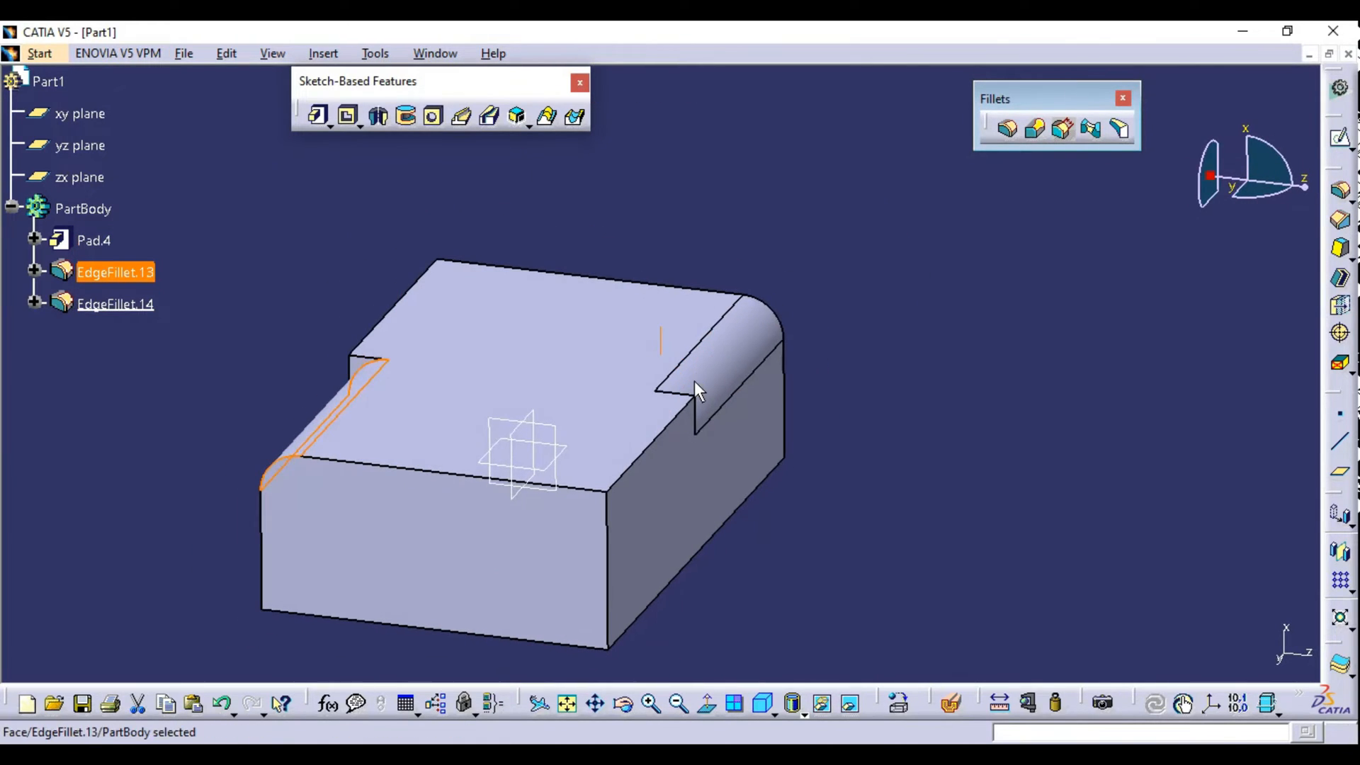
Reopen the second fillet's definition to check its limiting element and close it.
{"action": "double_click", "coordinate": [724, 371]}
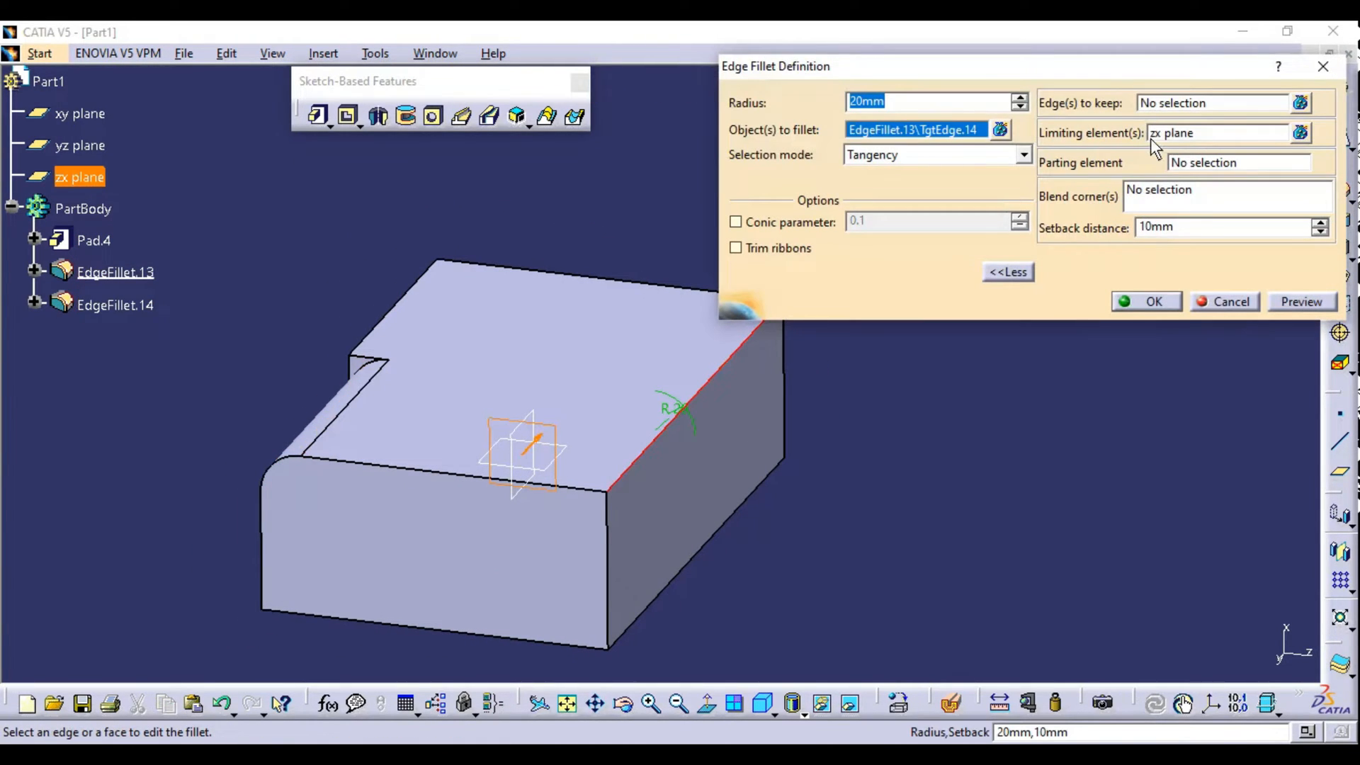
{"action": "left_click", "coordinate": [1145, 301]}
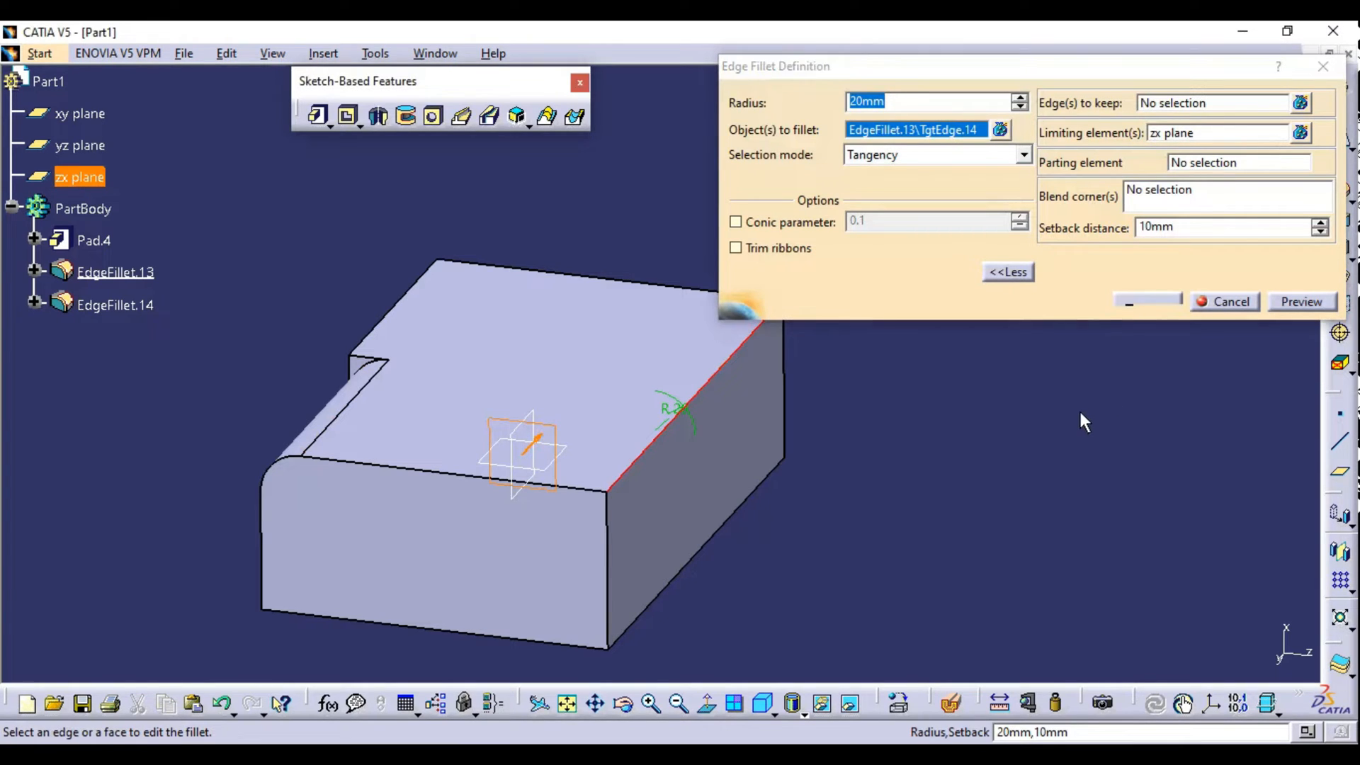
{"action": "left_click", "coordinate": [1145, 303]}
Undo both limited edge fillets to restore the plain block.
{"action": "middle_click_drag", "start_coordinate": [1000, 495], "coordinate": [774, 373]}
{"action": "key", "text": "ctrl+z"}
{"action": "key", "text": "ctrl+z"}
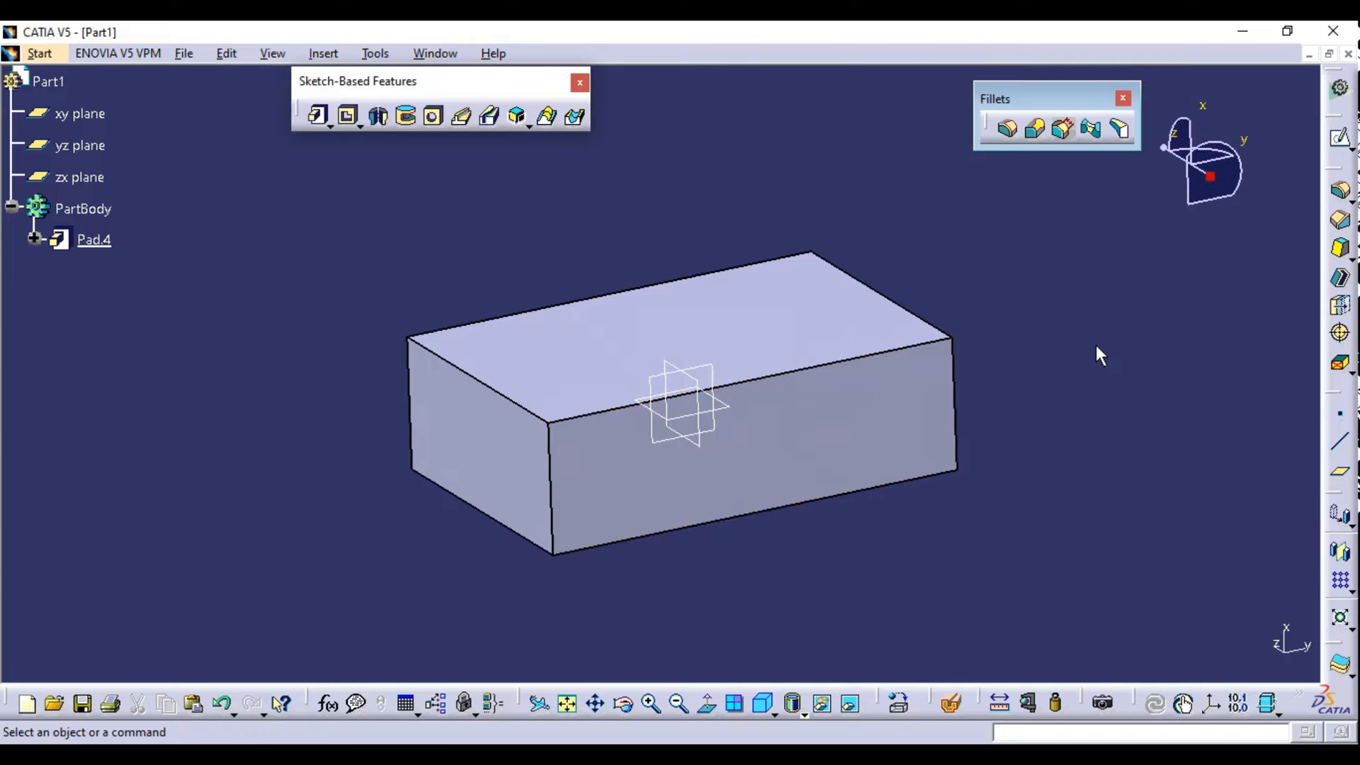
Create a 20 mm edge fillet on the block's front upper edge with the zx plane as parting element.
{"action": "left_click", "coordinate": [1007, 128]}
{"action": "left_click", "coordinate": [931, 339]}
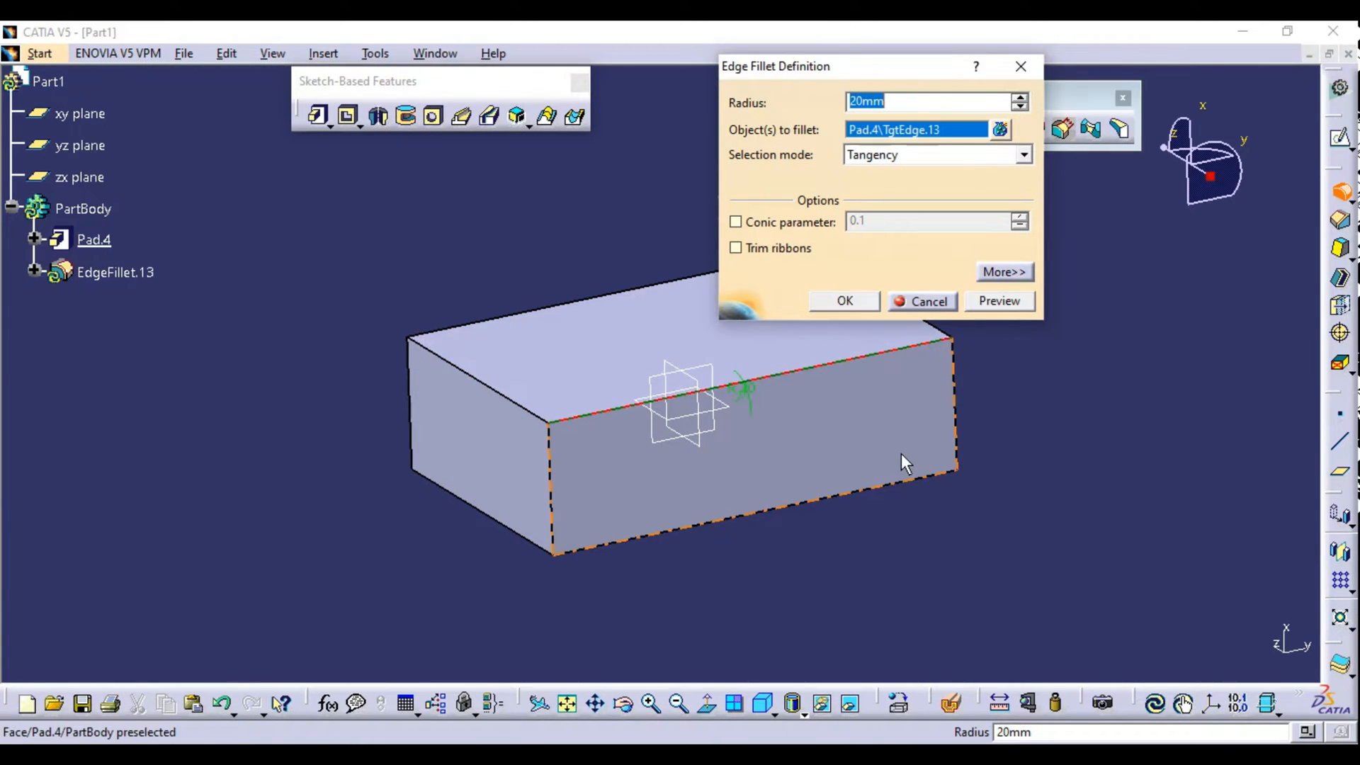
{"action": "middle_click_drag", "start_coordinate": [766, 433], "coordinate": [569, 419]}
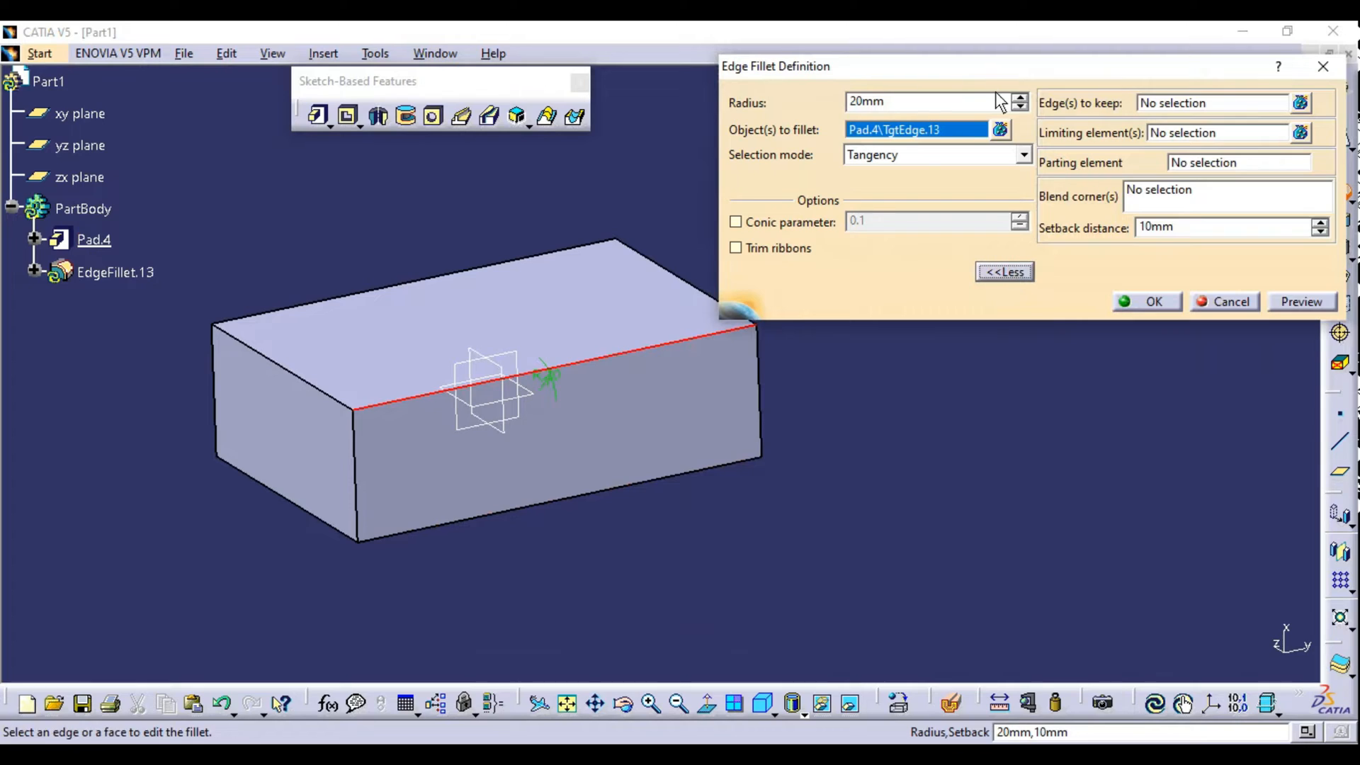
{"action": "left_click_drag", "start_coordinate": [1049, 66], "coordinate": [1079, 64]}
{"action": "left_click", "coordinate": [1286, 190]}
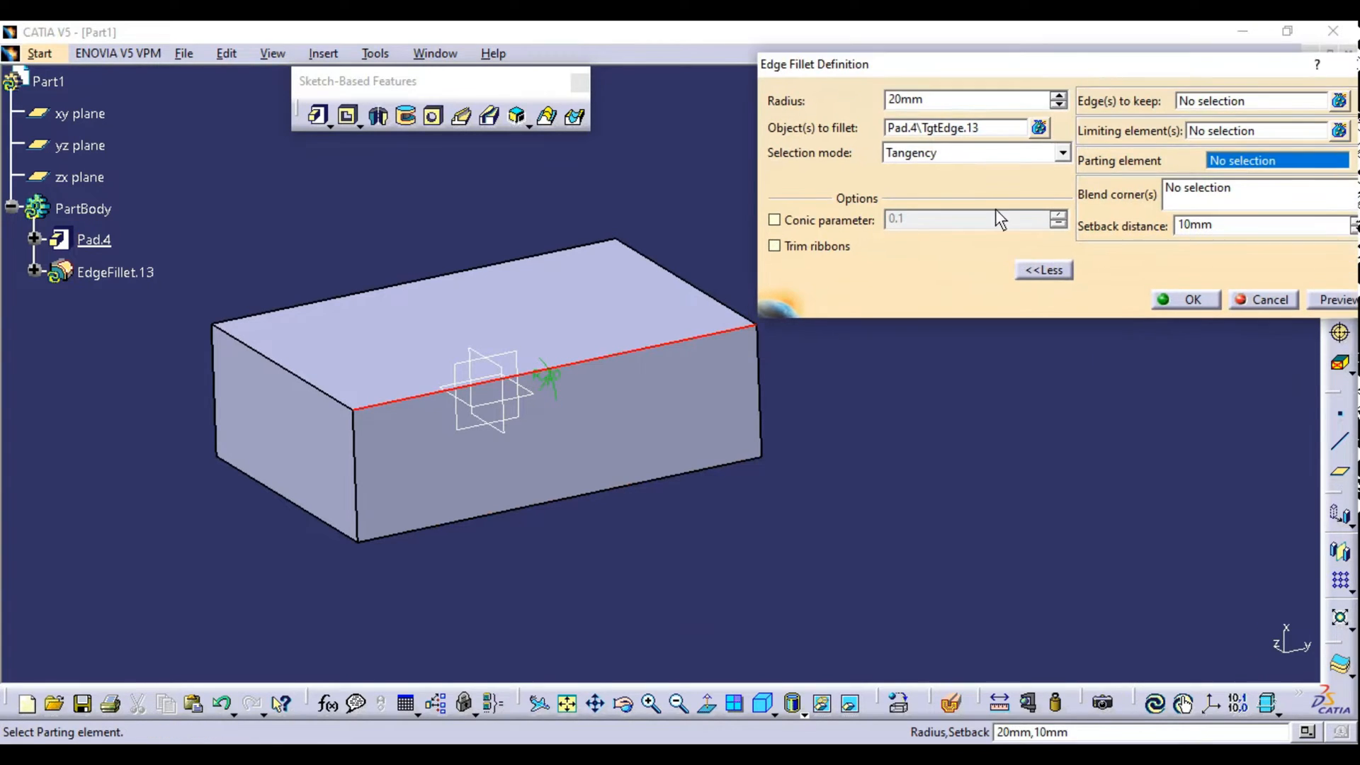
{"action": "left_click", "coordinate": [503, 420]}
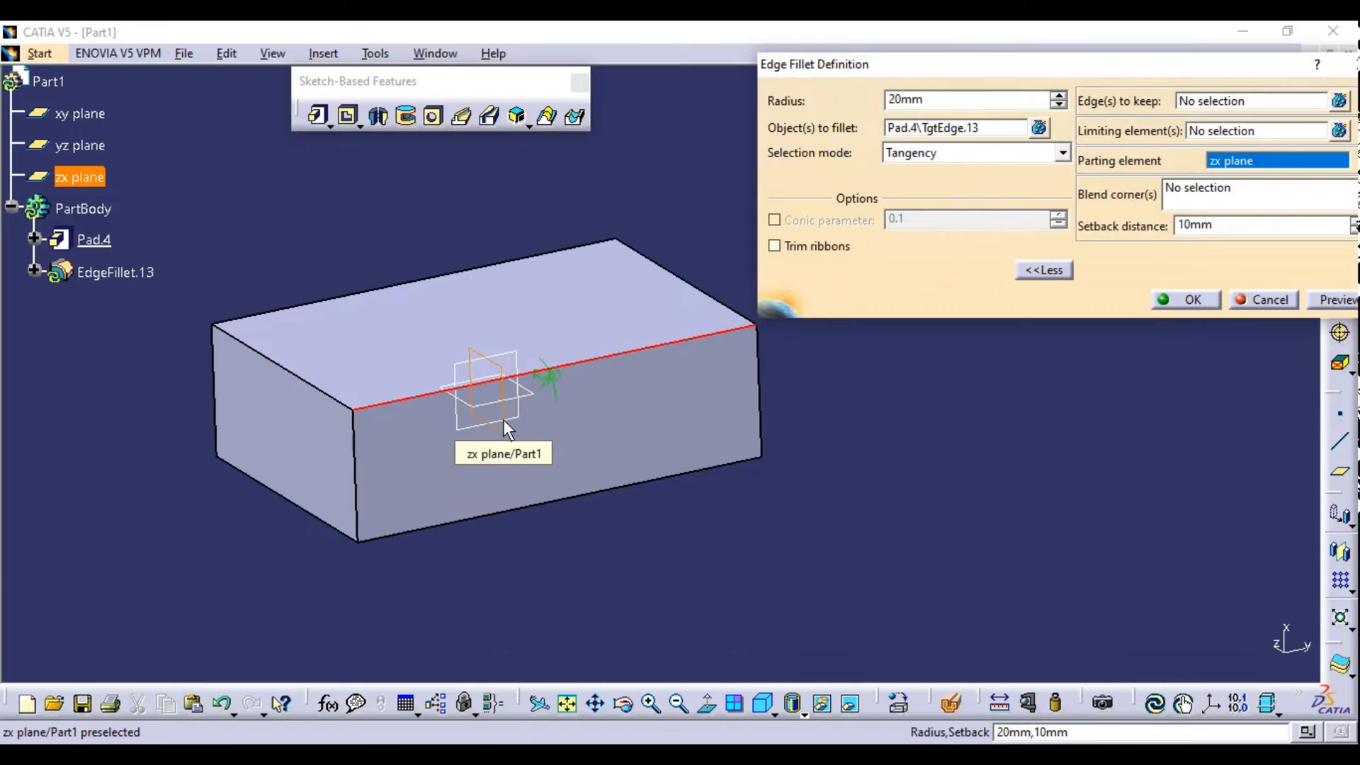
{"action": "left_click", "coordinate": [1183, 299]}
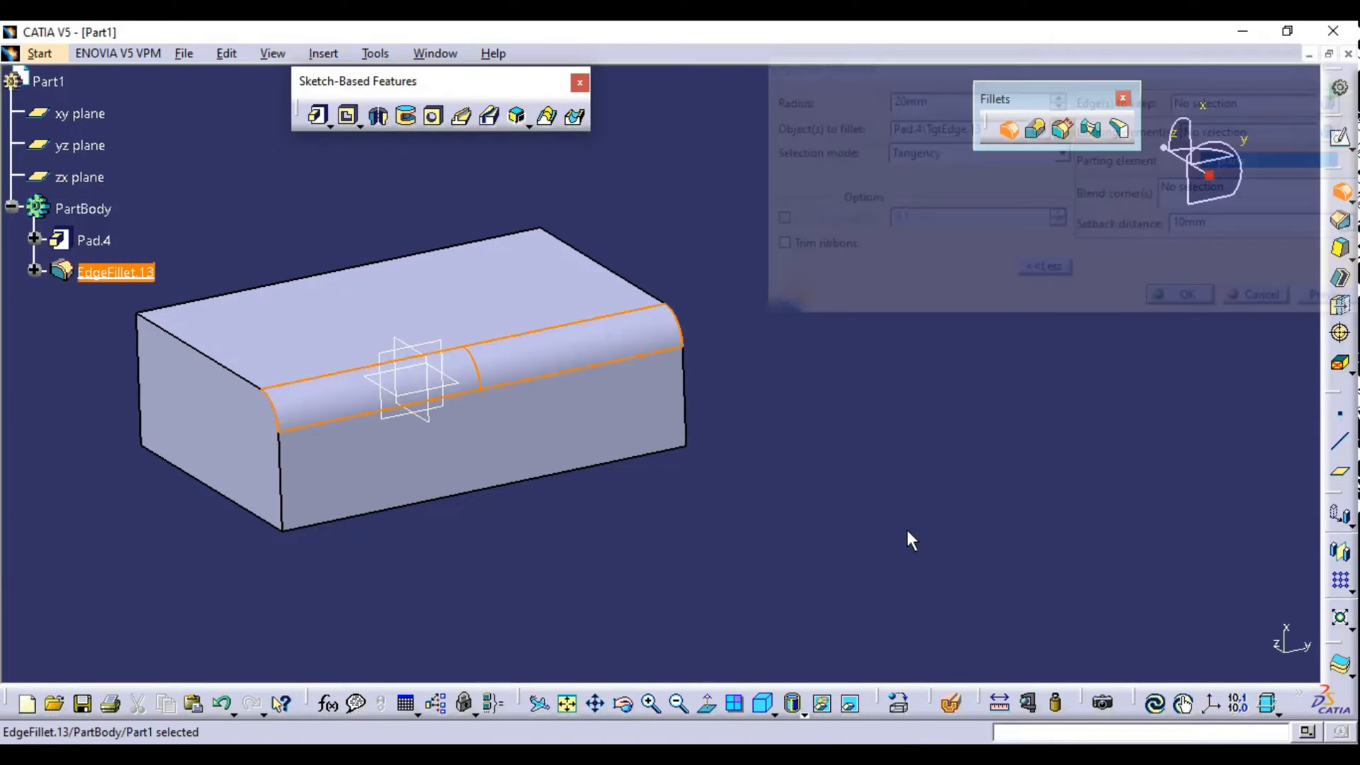
{"action": "middle_click_drag", "start_coordinate": [880, 537], "coordinate": [691, 382]}
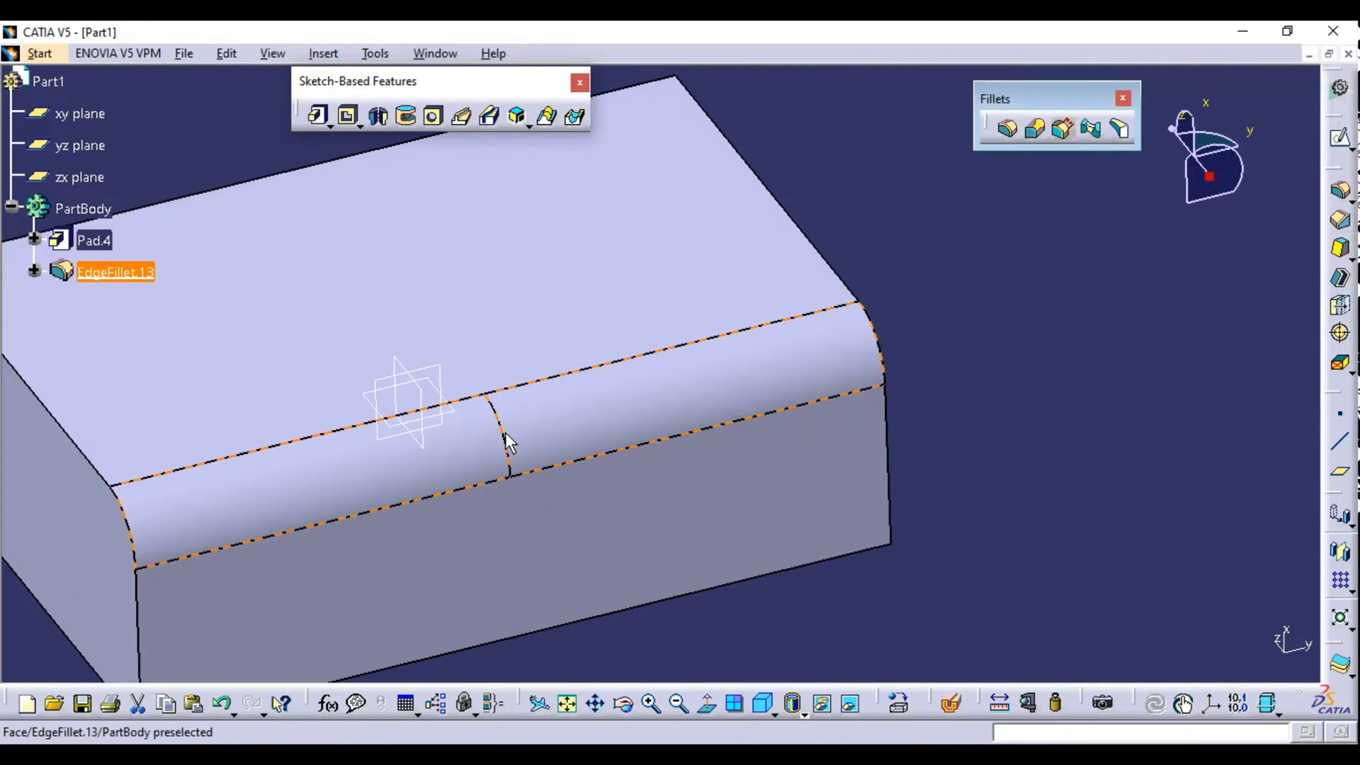
{"action": "left_click", "coordinate": [401, 457]}
{"action": "middle_click_drag", "start_coordinate": [683, 434], "coordinate": [1088, 499]}
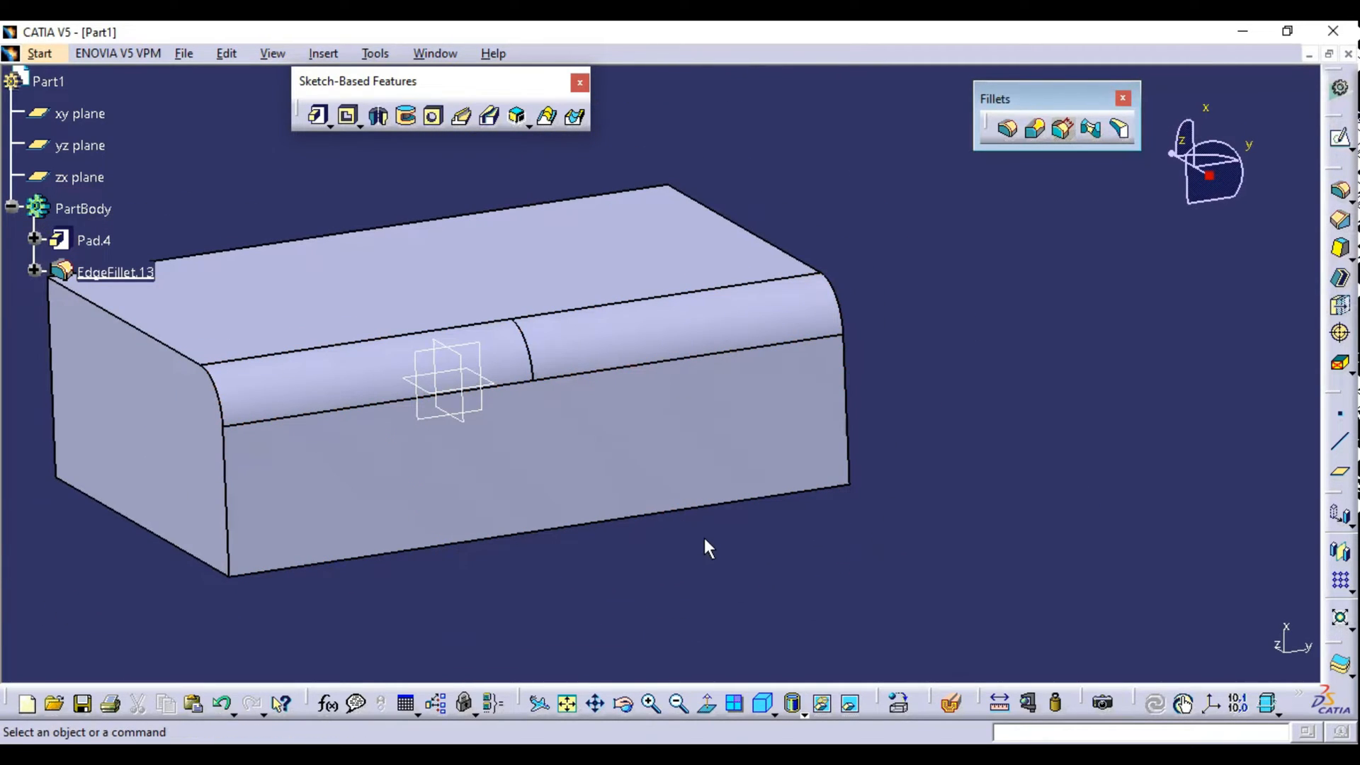
Edit the fillet to clear its parting element and assign the zx plane again.
{"action": "double_click", "coordinate": [583, 340]}
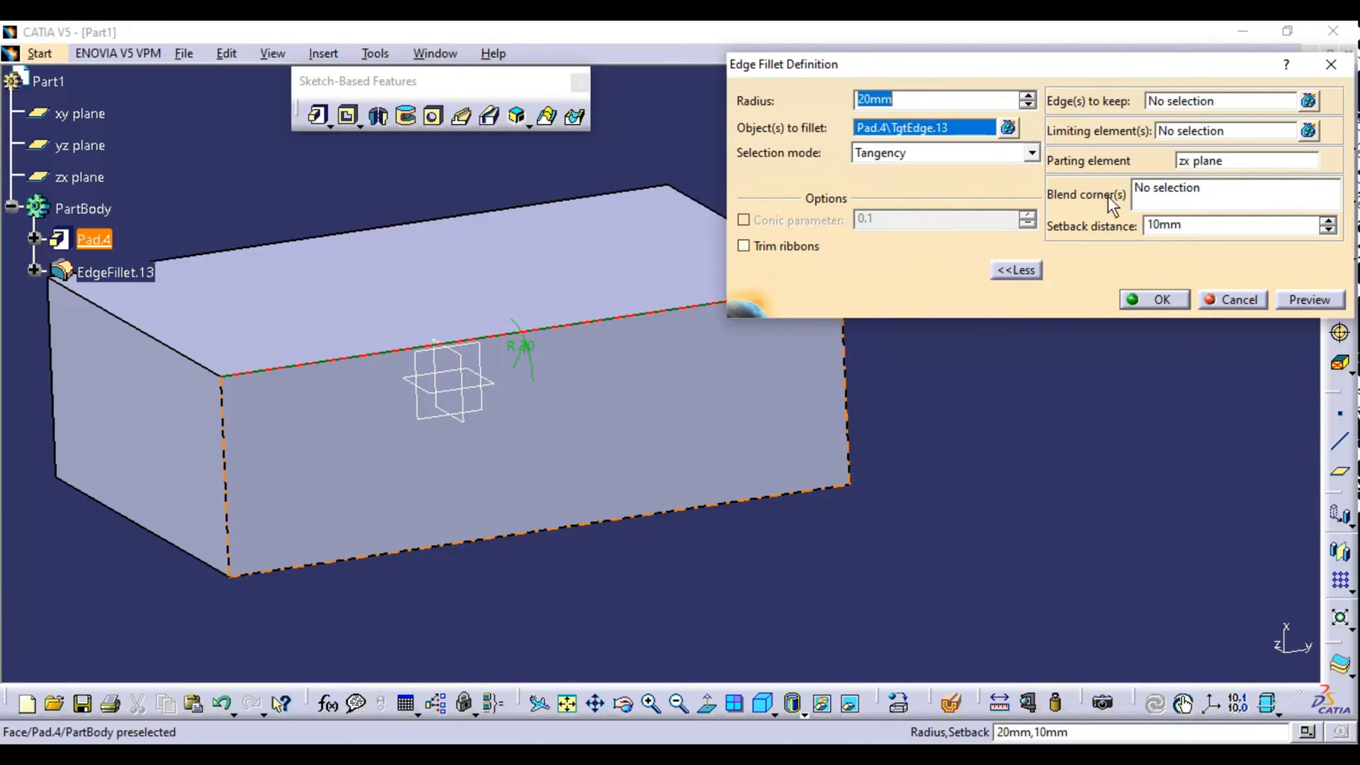
{"action": "right_click", "coordinate": [1211, 160]}
{"action": "left_click", "coordinate": [1240, 304]}
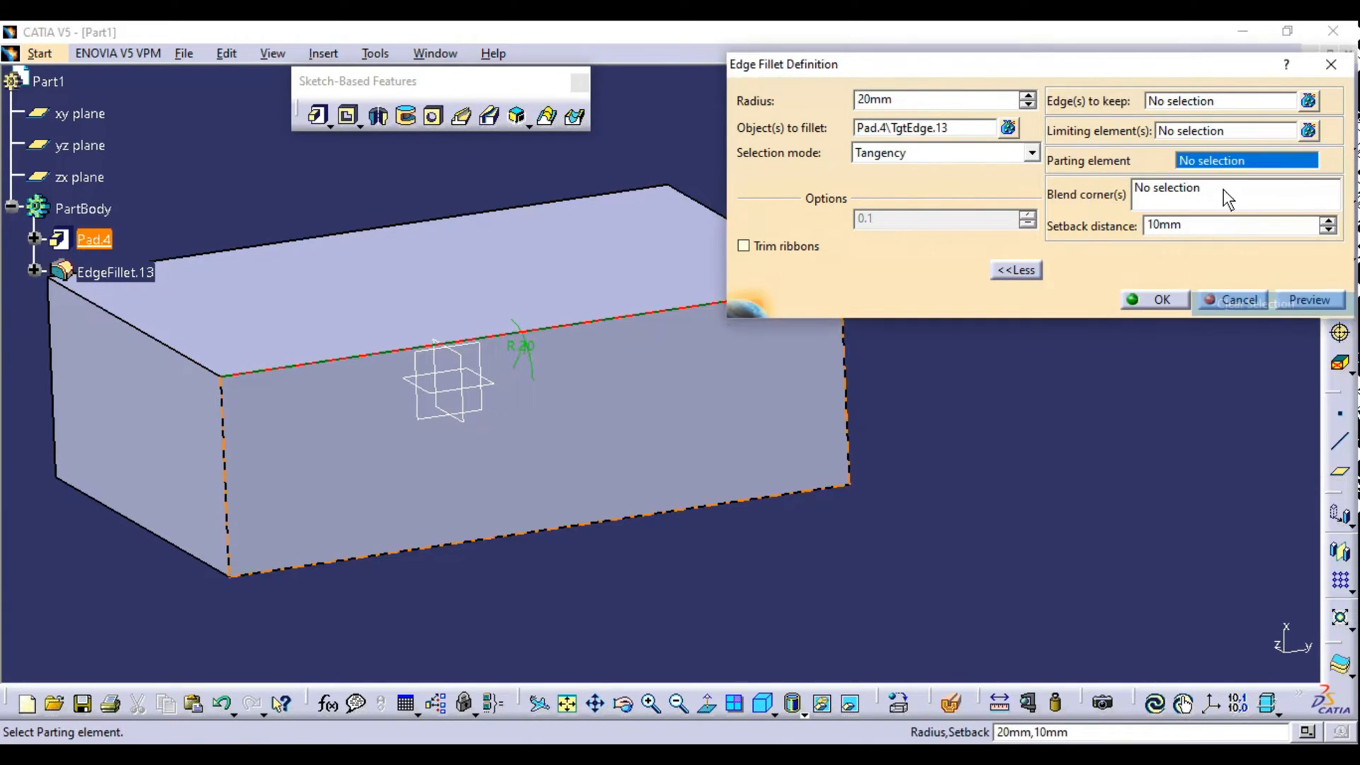
{"action": "left_click", "coordinate": [461, 359]}
{"action": "left_click", "coordinate": [1155, 302]}
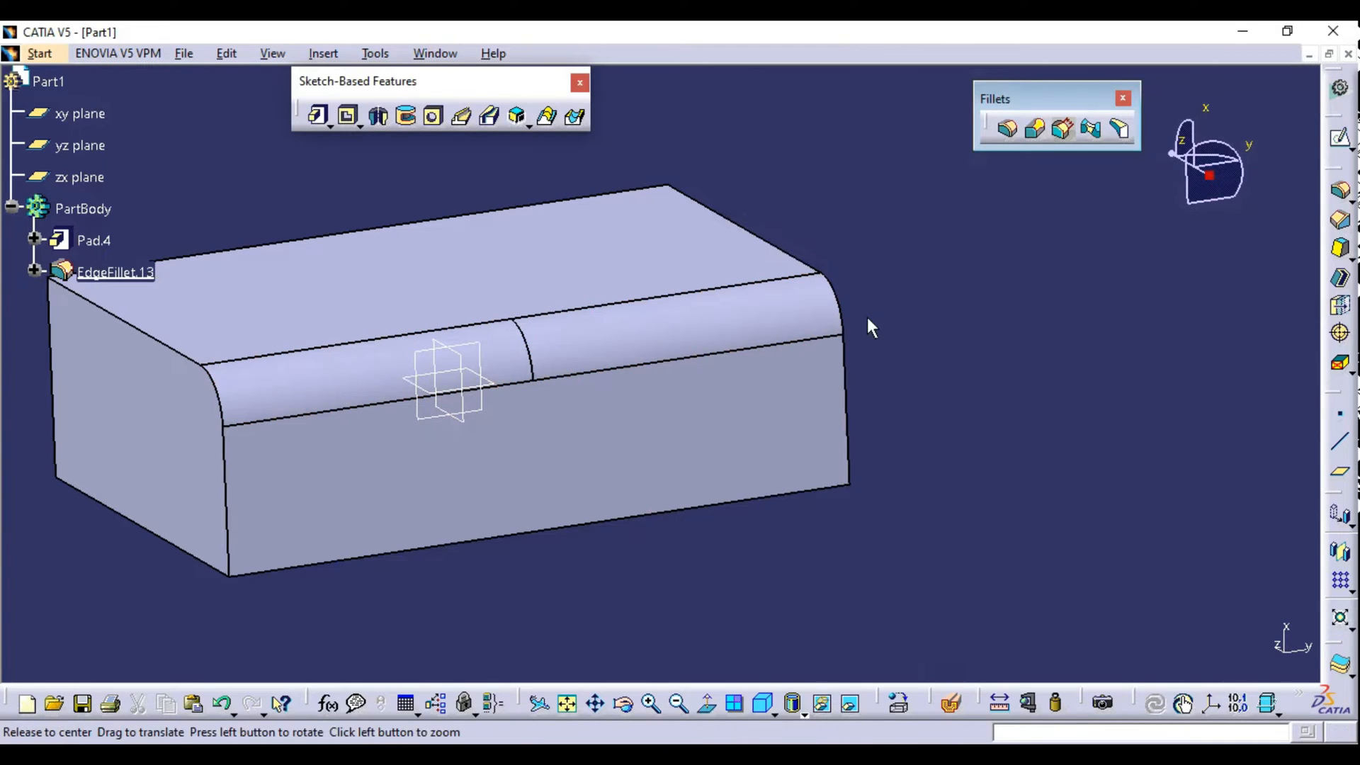
Reopen the fillet's definition to check its parting element and close it without changes.
{"action": "mouse_move", "coordinate": [869, 326]}
{"action": "middle_mouse_down"}
{"action": "mouse_move", "coordinate": [746, 308]}
{"action": "mouse_move", "coordinate": [899, 317]}
{"action": "mouse_move", "coordinate": [910, 333]}
{"action": "mouse_move", "coordinate": [835, 337]}
{"action": "mouse_move", "coordinate": [862, 326]}
{"action": "middle_mouse_up"}
{"action": "double_click", "coordinate": [767, 328]}
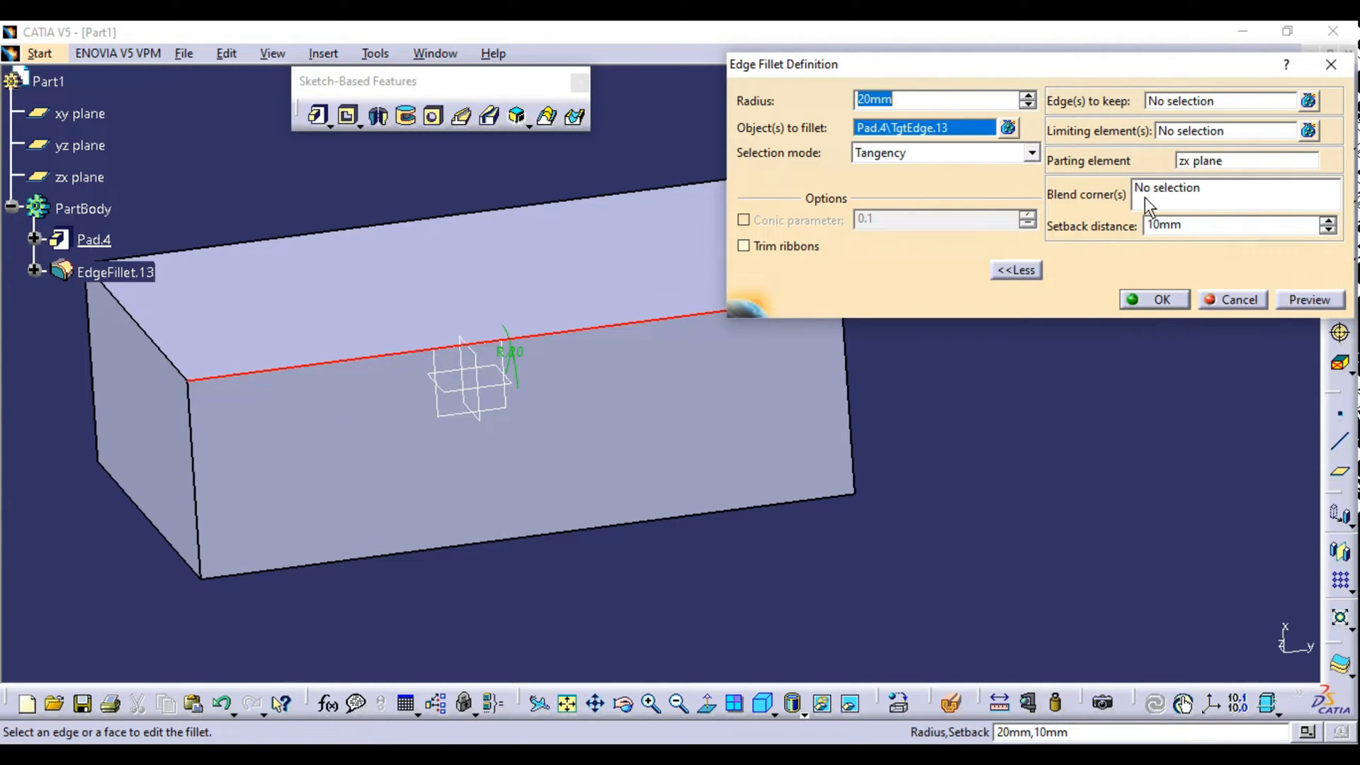
{"action": "left_click", "coordinate": [1238, 299]}
{"action": "middle_click_drag", "start_coordinate": [571, 481], "coordinate": [701, 480]}
Delete the 20 mm edge fillet with the parting element from the block.
{"action": "left_click", "coordinate": [720, 359]}
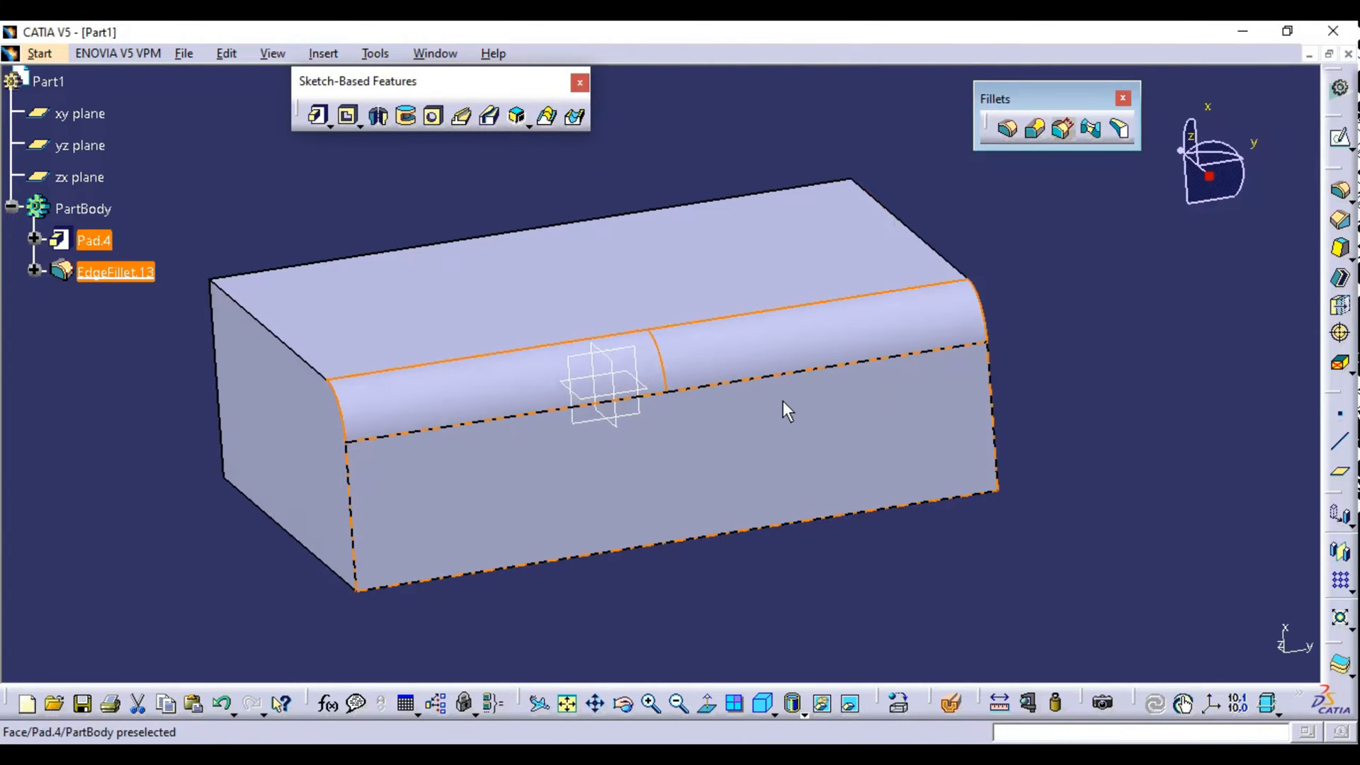
{"action": "key", "text": "Delete"}
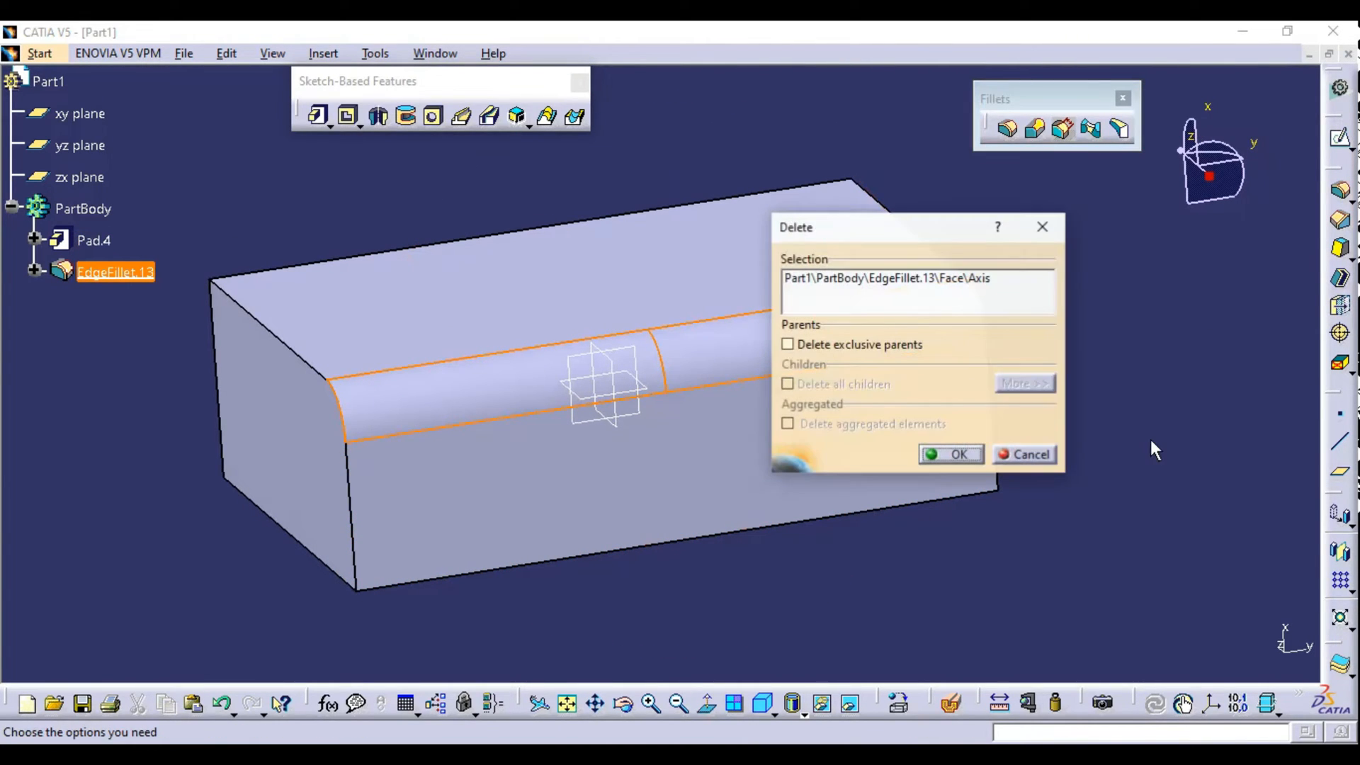
{"action": "left_click", "coordinate": [972, 452]}
Fillet the three edges meeting at the block's front upper corner with a 15 mm radius.
{"action": "middle_click_drag", "start_coordinate": [774, 494], "coordinate": [758, 362]}
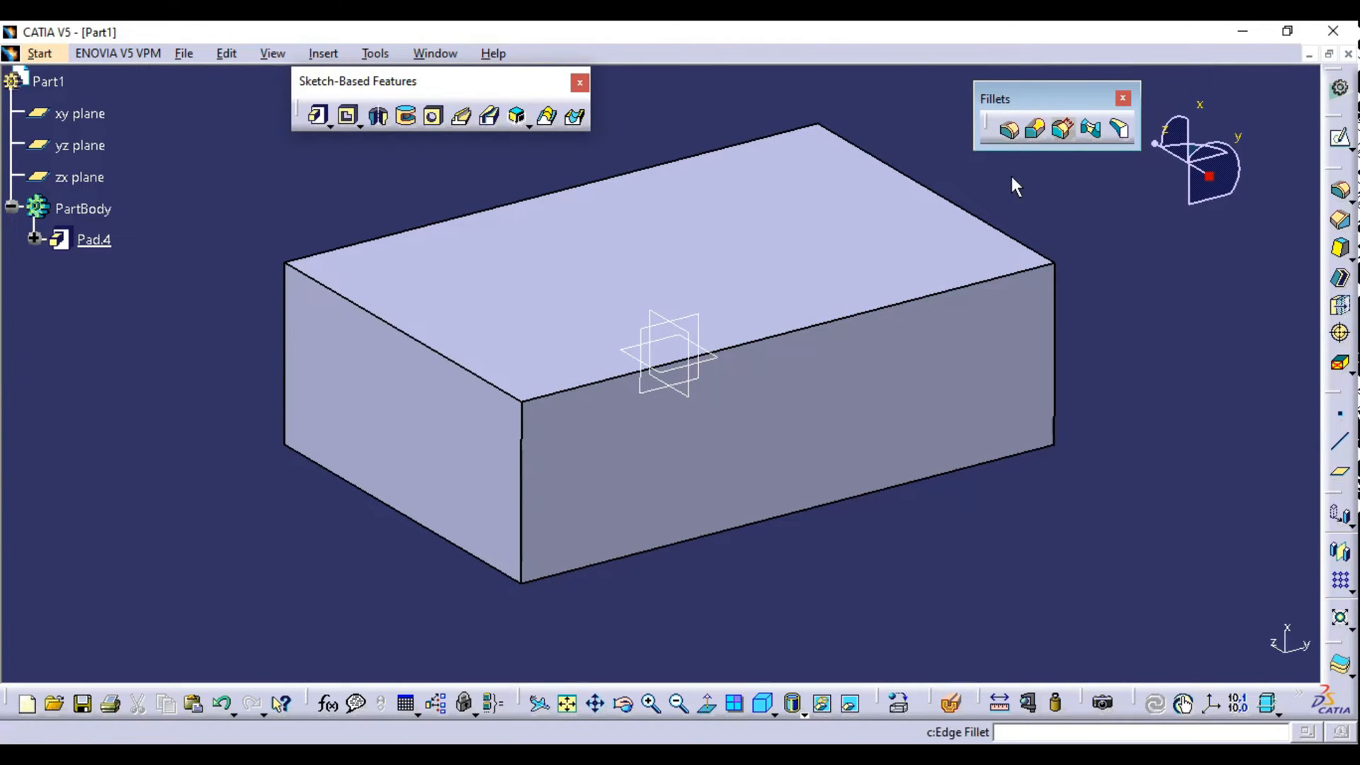
{"action": "left_click", "coordinate": [1007, 128]}
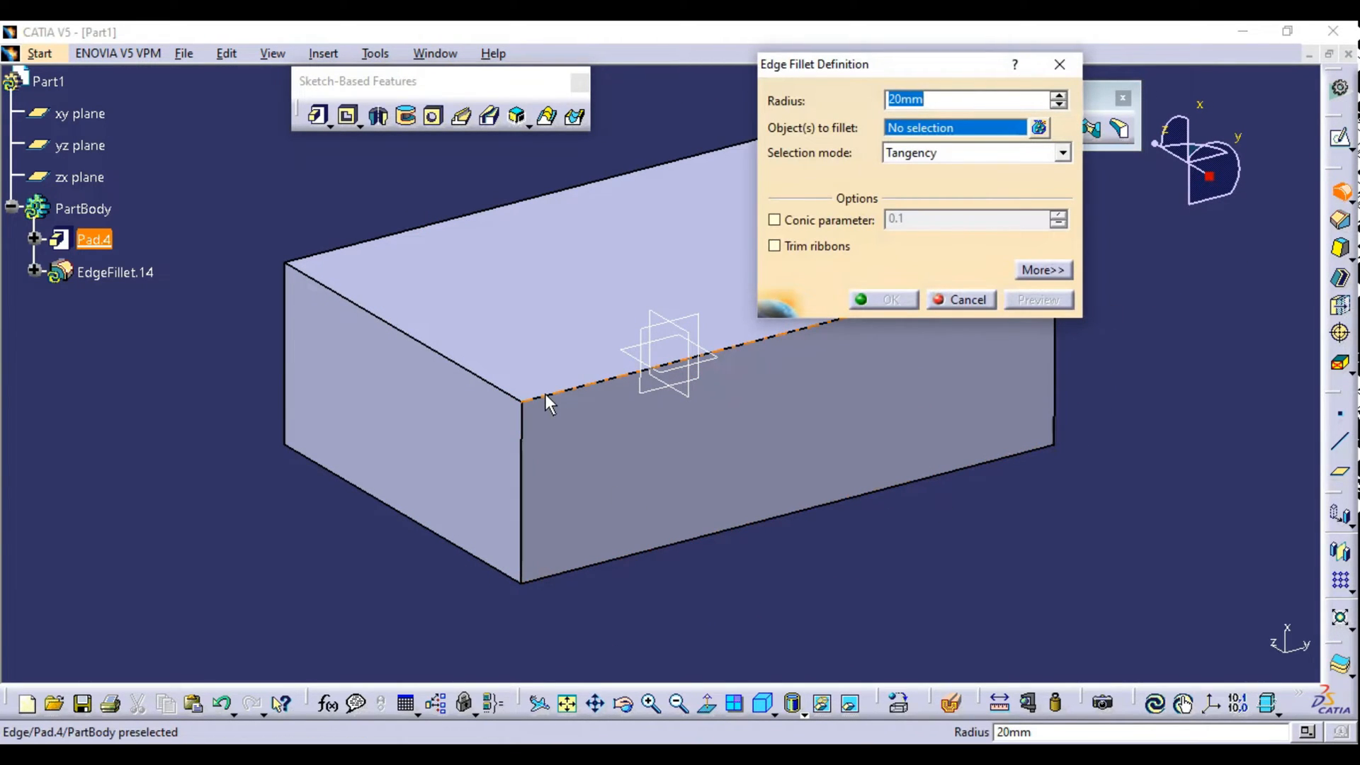
{"action": "left_click", "coordinate": [545, 395]}
{"action": "left_click", "coordinate": [523, 438]}
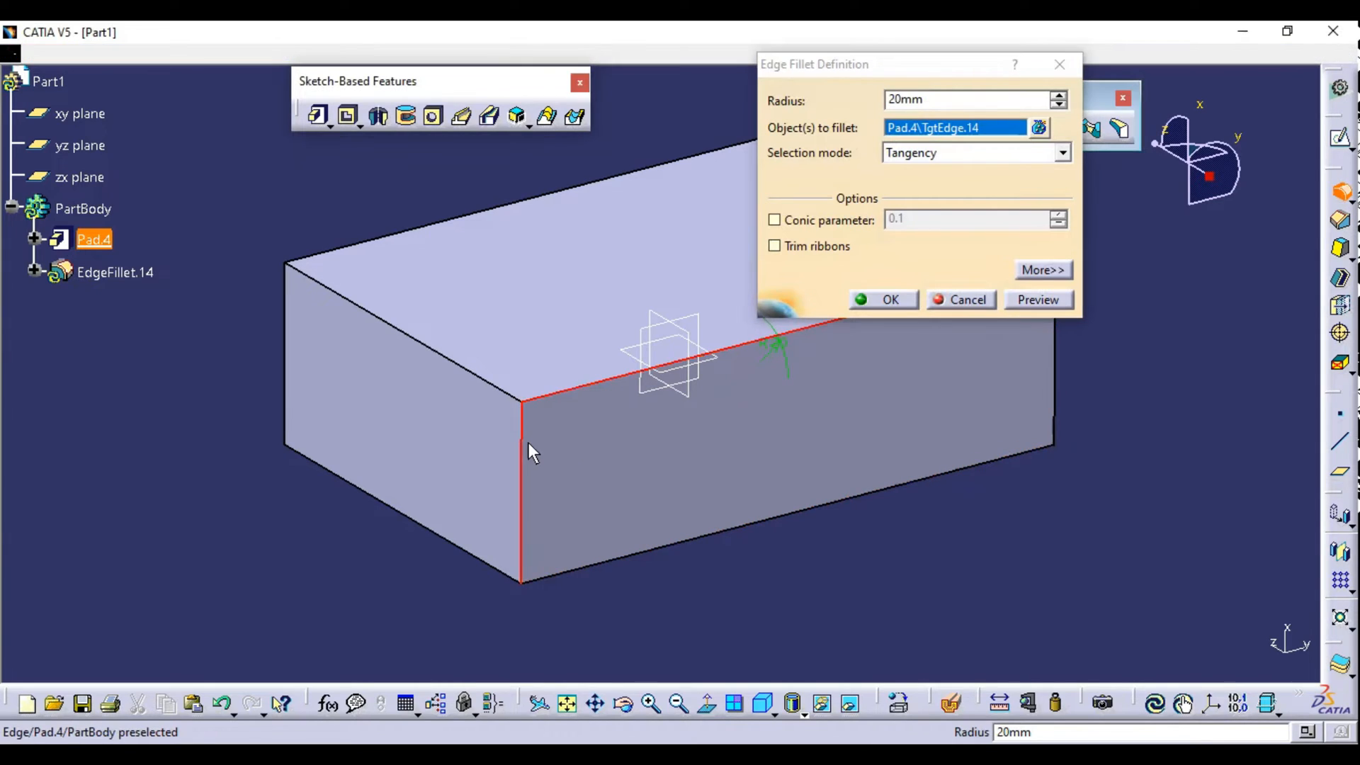
{"action": "left_click", "coordinate": [504, 390]}
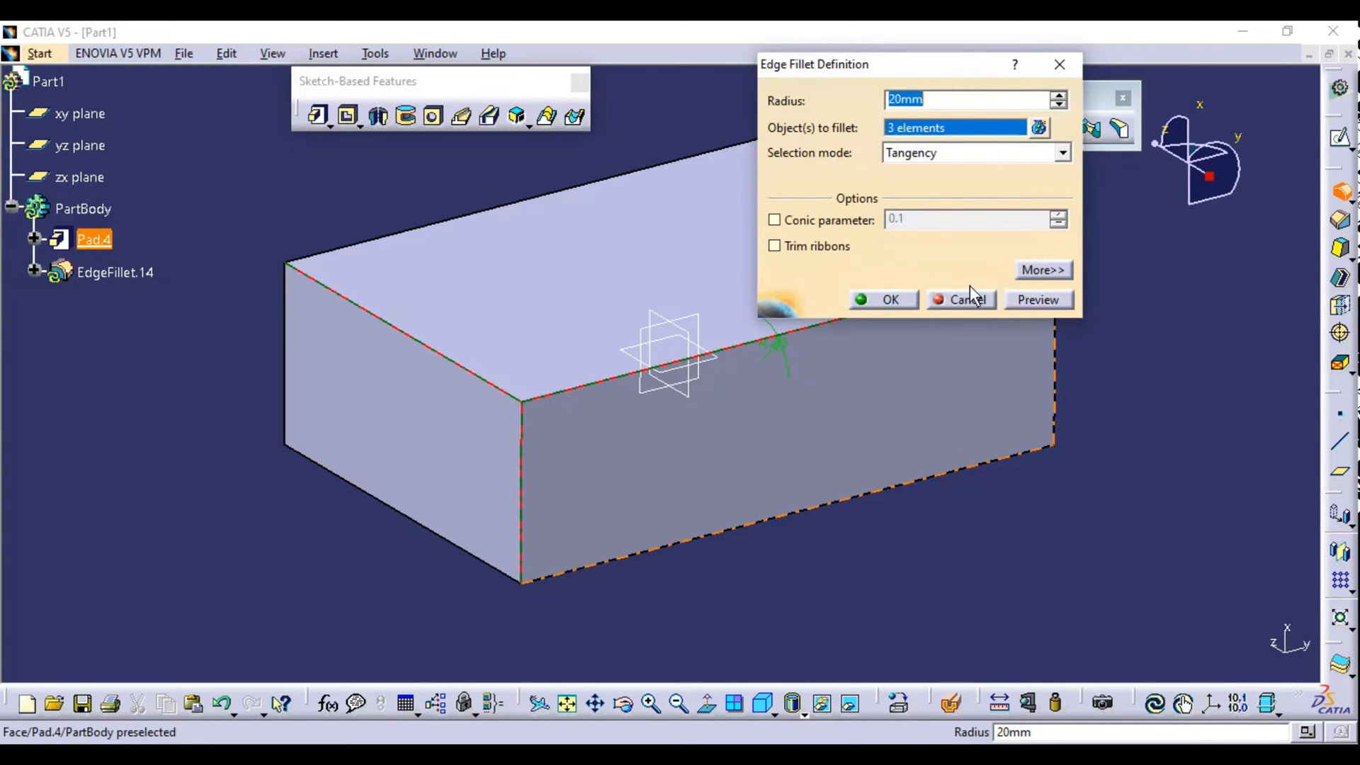
{"action": "type", "text": "15"}
{"action": "left_click", "coordinate": [1091, 270]}
{"action": "middle_click_drag", "start_coordinate": [841, 391], "coordinate": [724, 390]}
{"action": "middle_click_drag", "start_coordinate": [525, 433], "coordinate": [550, 440]}
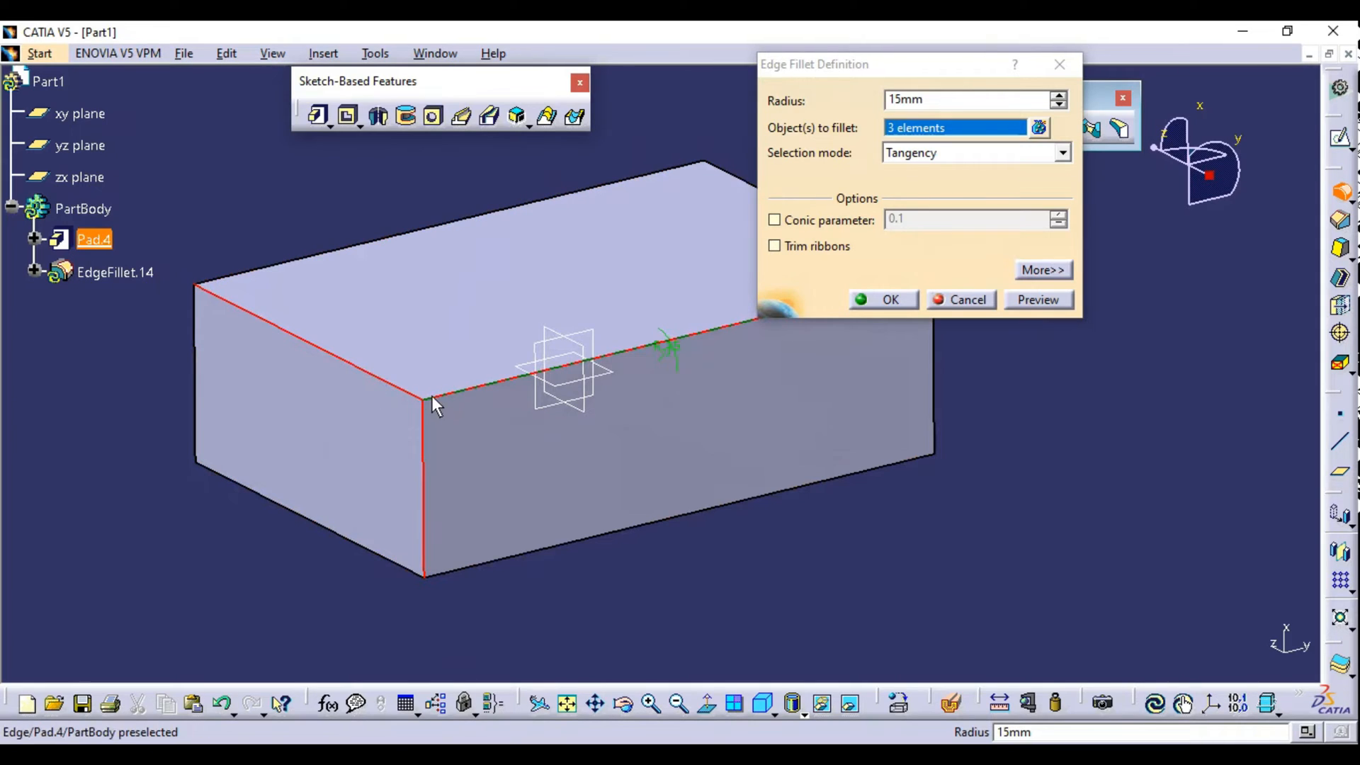
{"action": "left_click", "coordinate": [891, 303]}
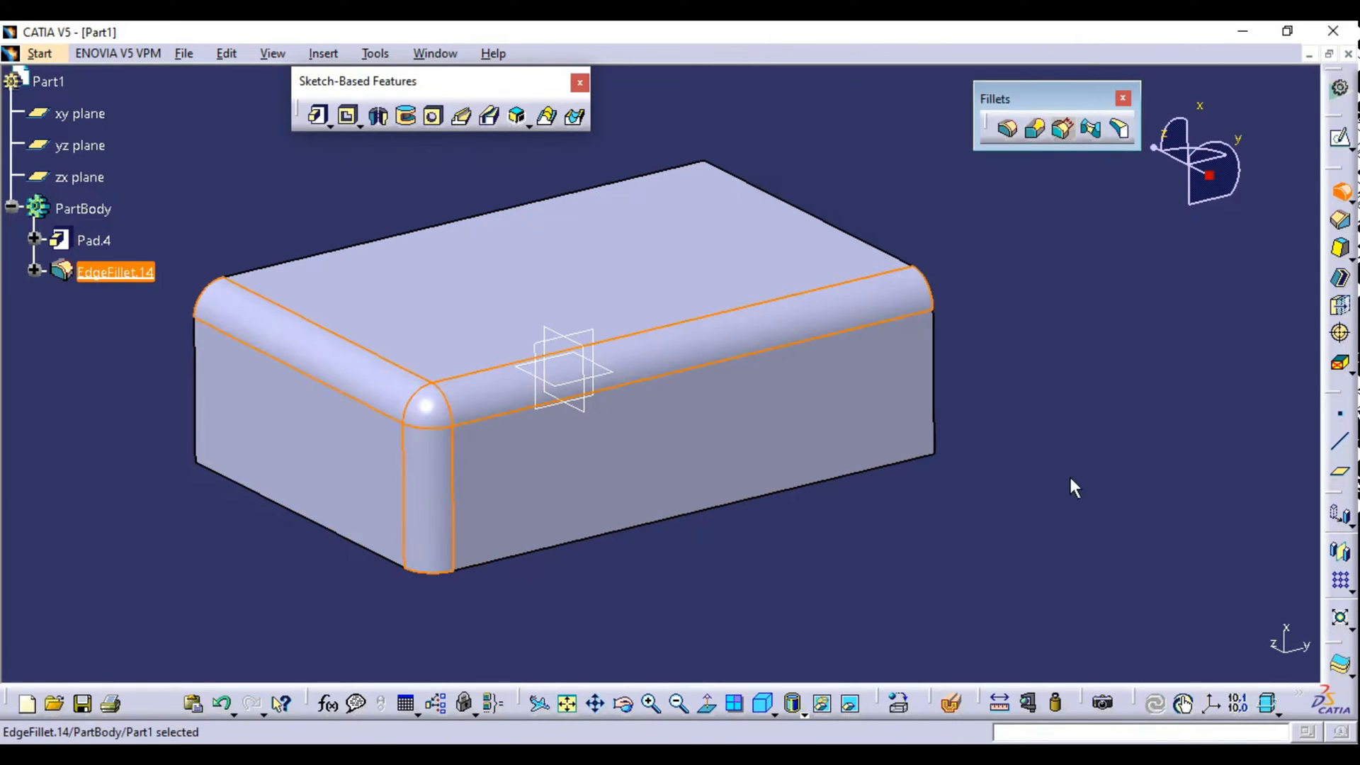
Examine the rounded corner face where the three filleted edges meet and its adjoining boundary edges.
{"action": "left_click", "coordinate": [1124, 462]}
{"action": "left_click", "coordinate": [433, 423]}
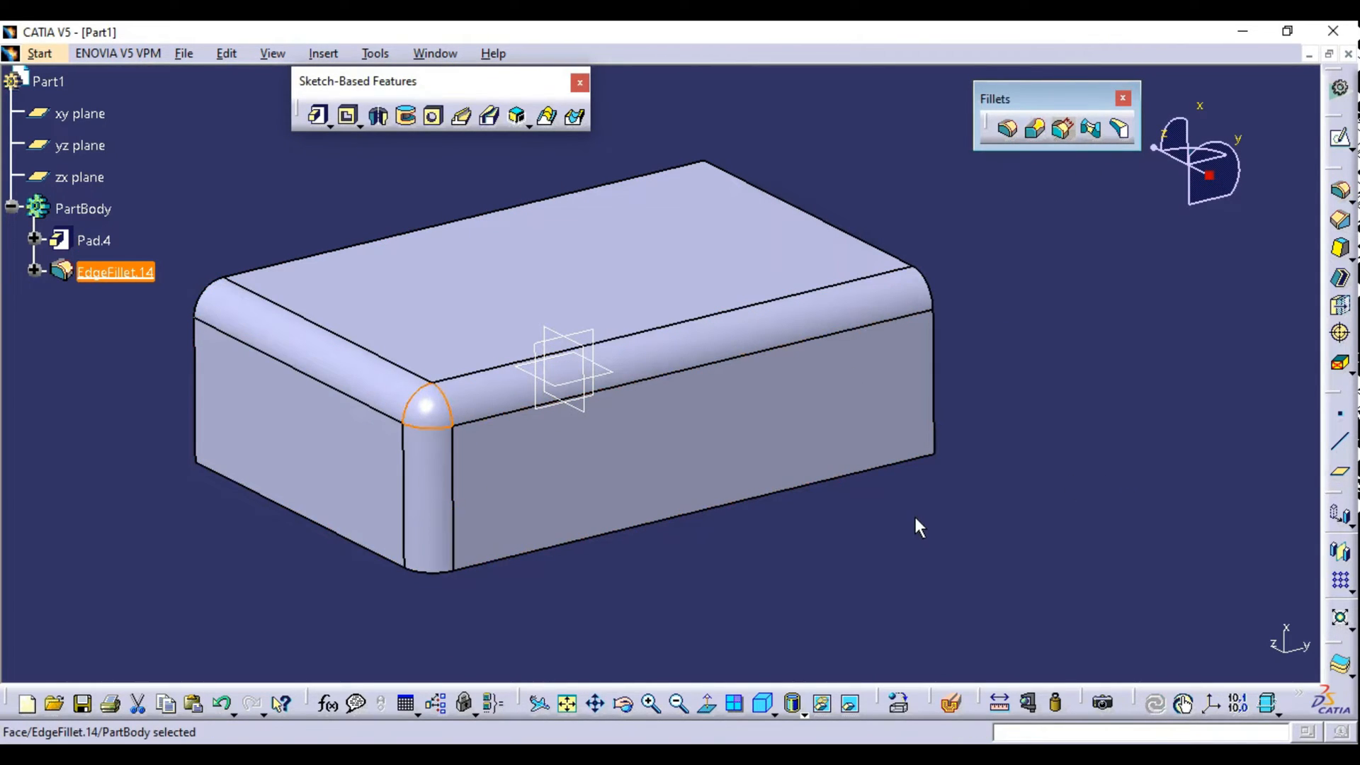
{"action": "left_click", "coordinate": [861, 545]}
{"action": "middle_click_drag", "start_coordinate": [606, 481], "coordinate": [686, 452]}
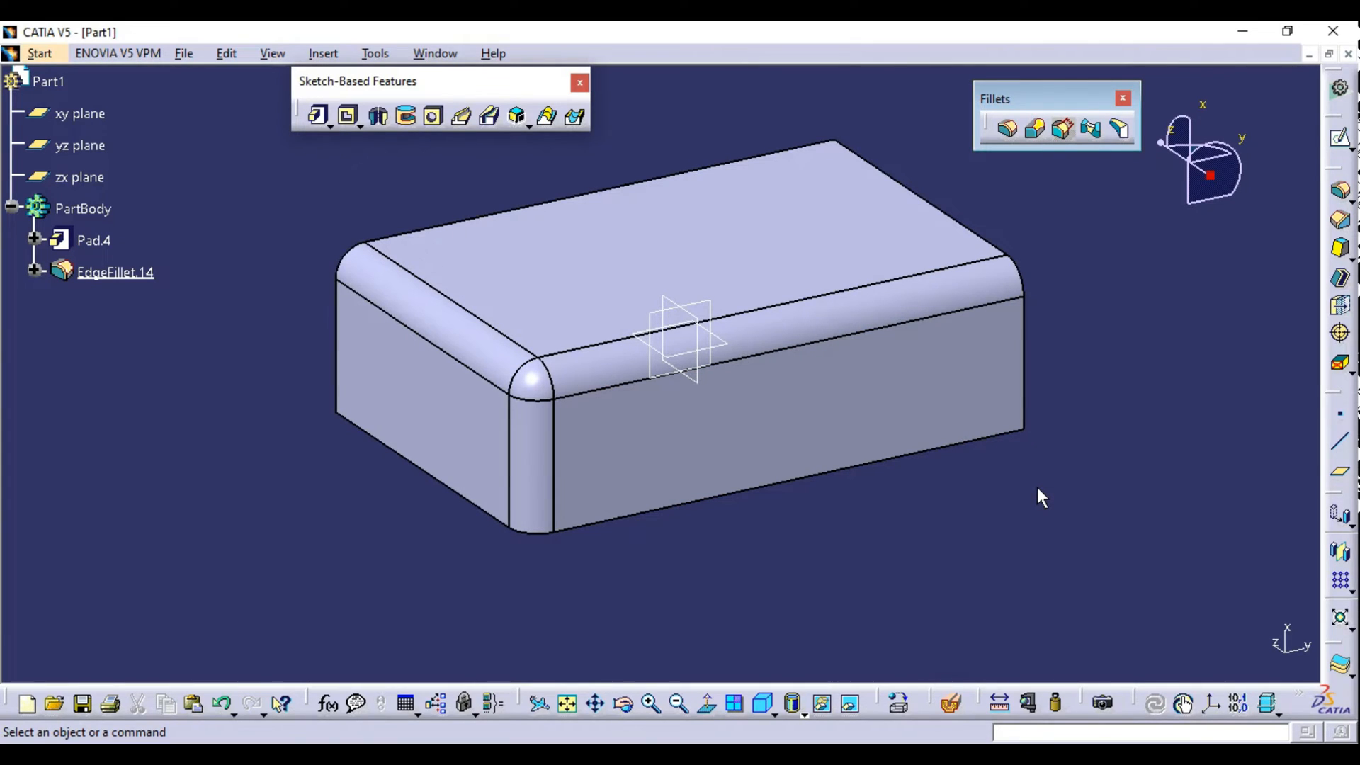
{"action": "left_click", "coordinate": [526, 385]}
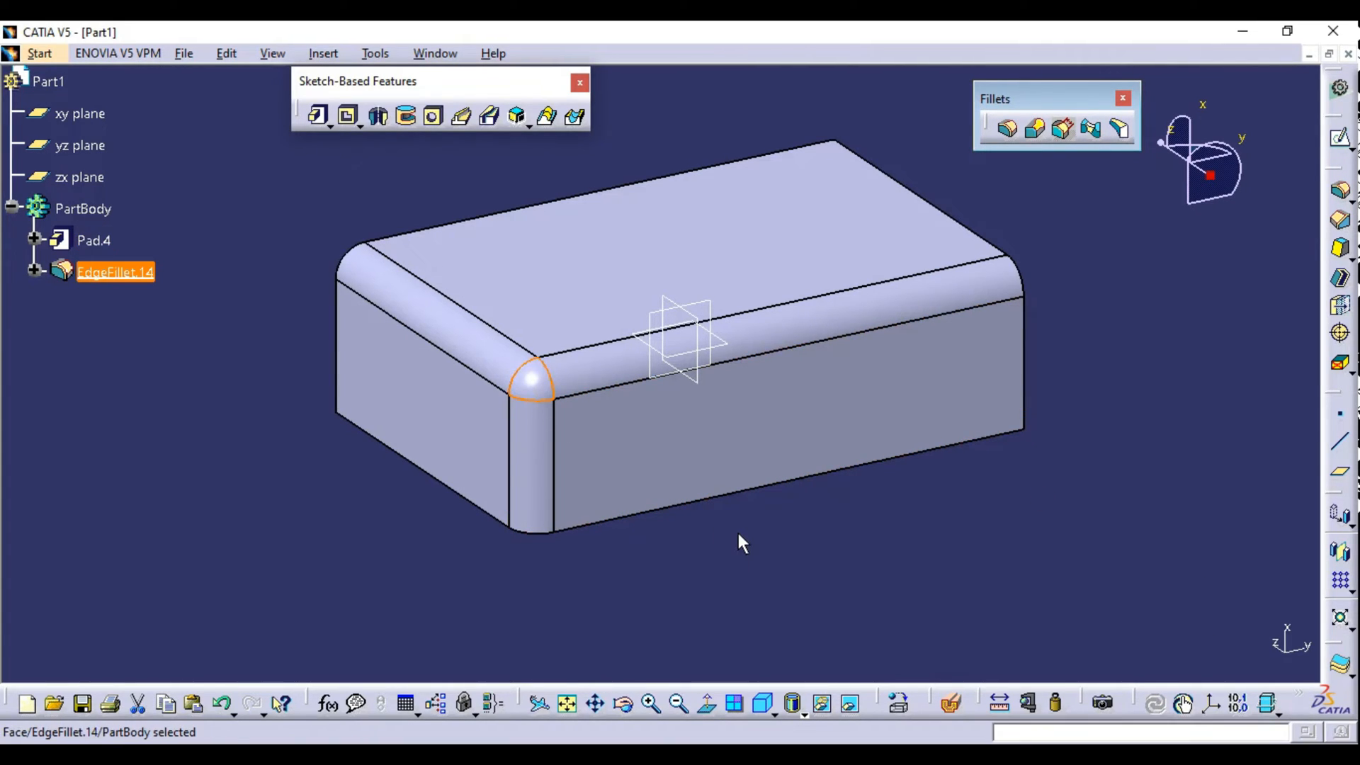
{"action": "middle_click_drag", "start_coordinate": [759, 560], "coordinate": [571, 440]}
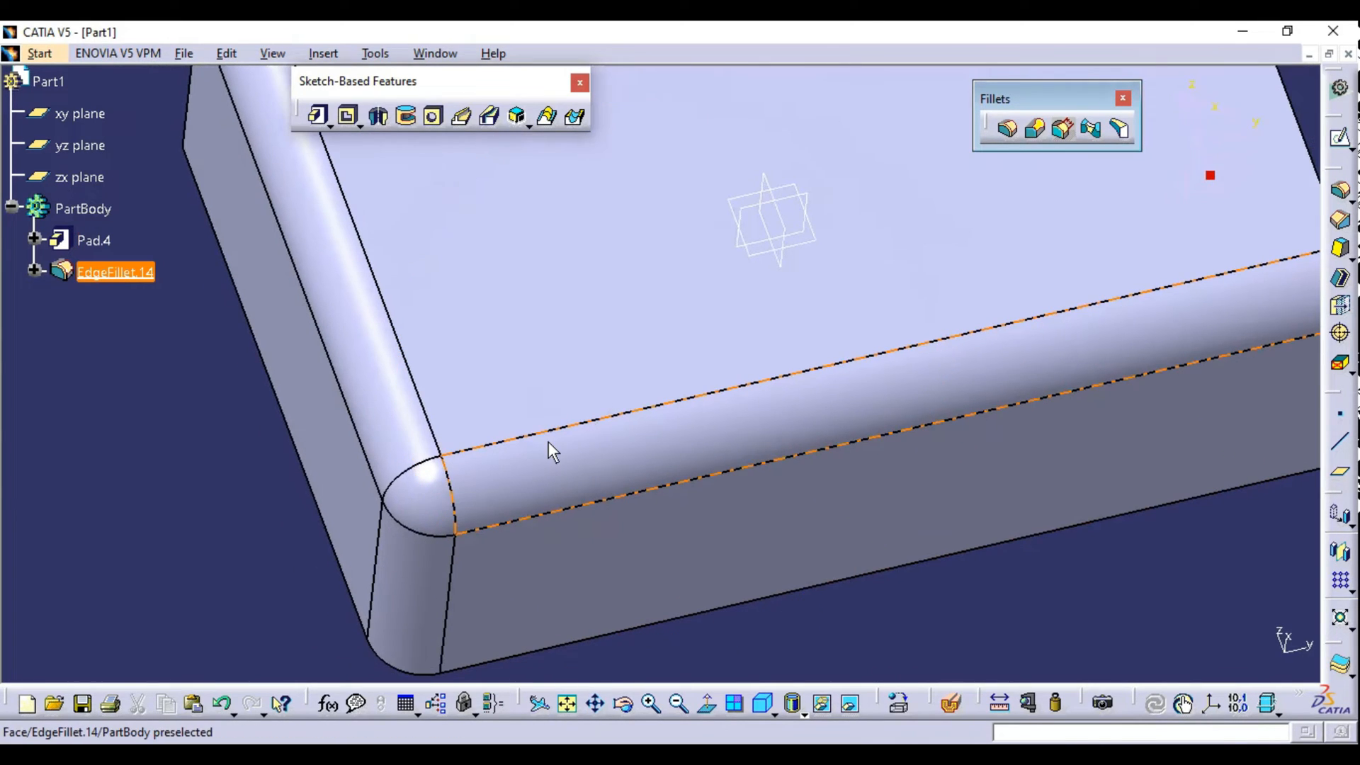
{"action": "left_click", "coordinate": [443, 464]}
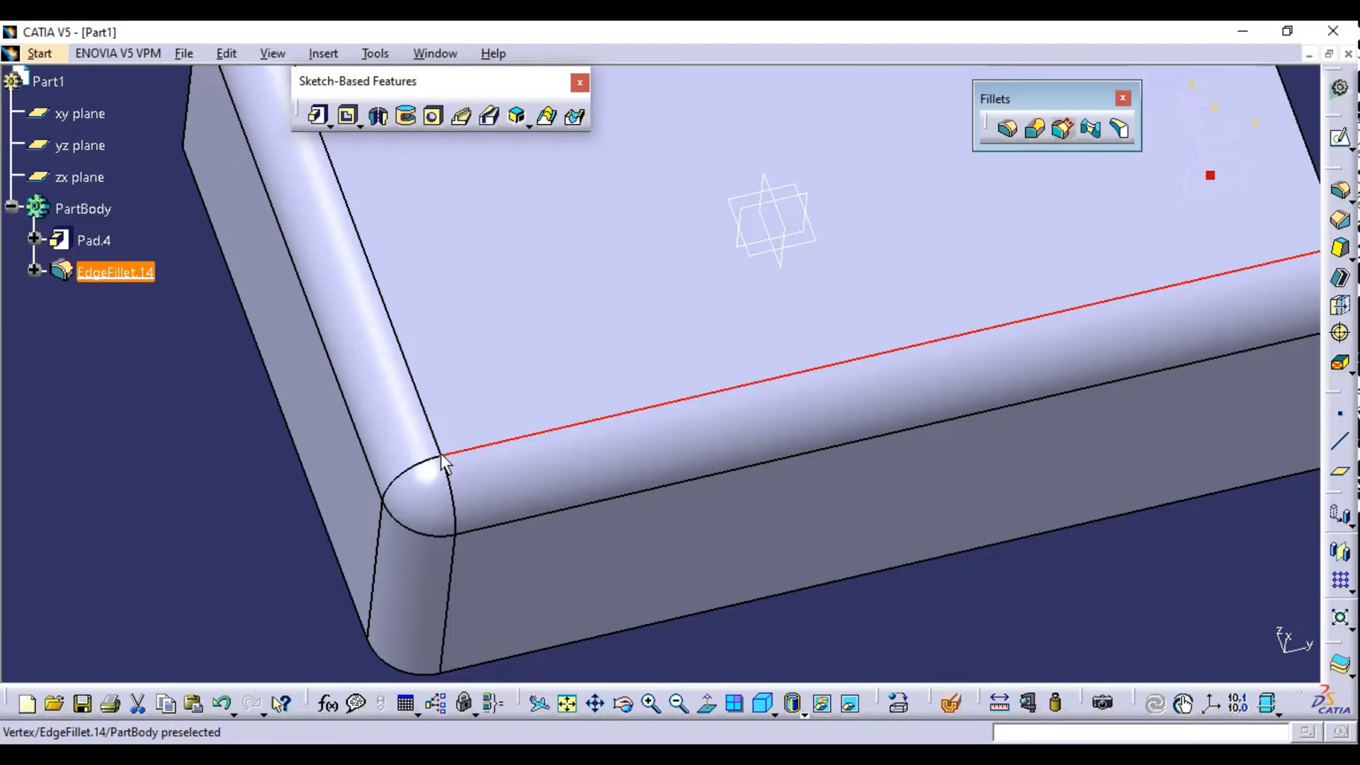
{"action": "middle_click_drag", "start_coordinate": [443, 464], "coordinate": [758, 507]}
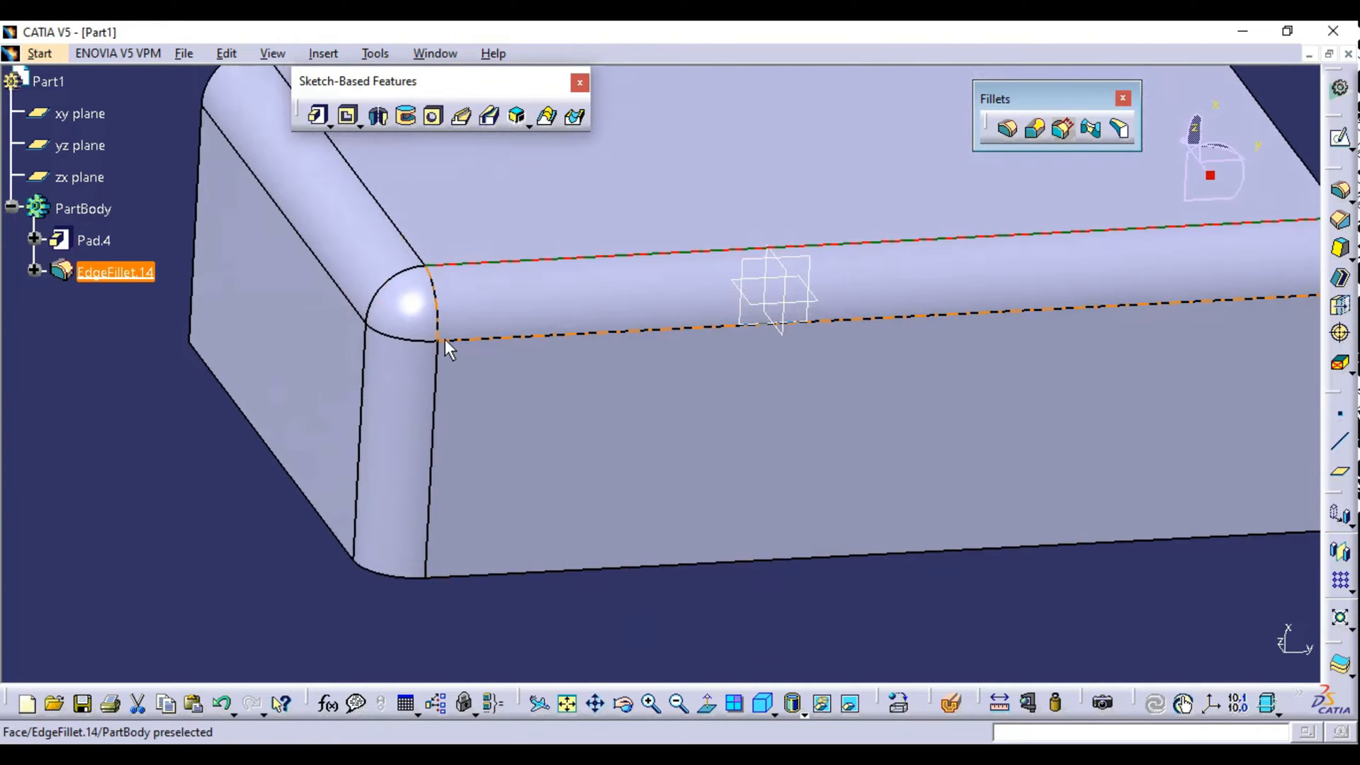
{"action": "middle_click_drag", "start_coordinate": [529, 442], "coordinate": [525, 346]}
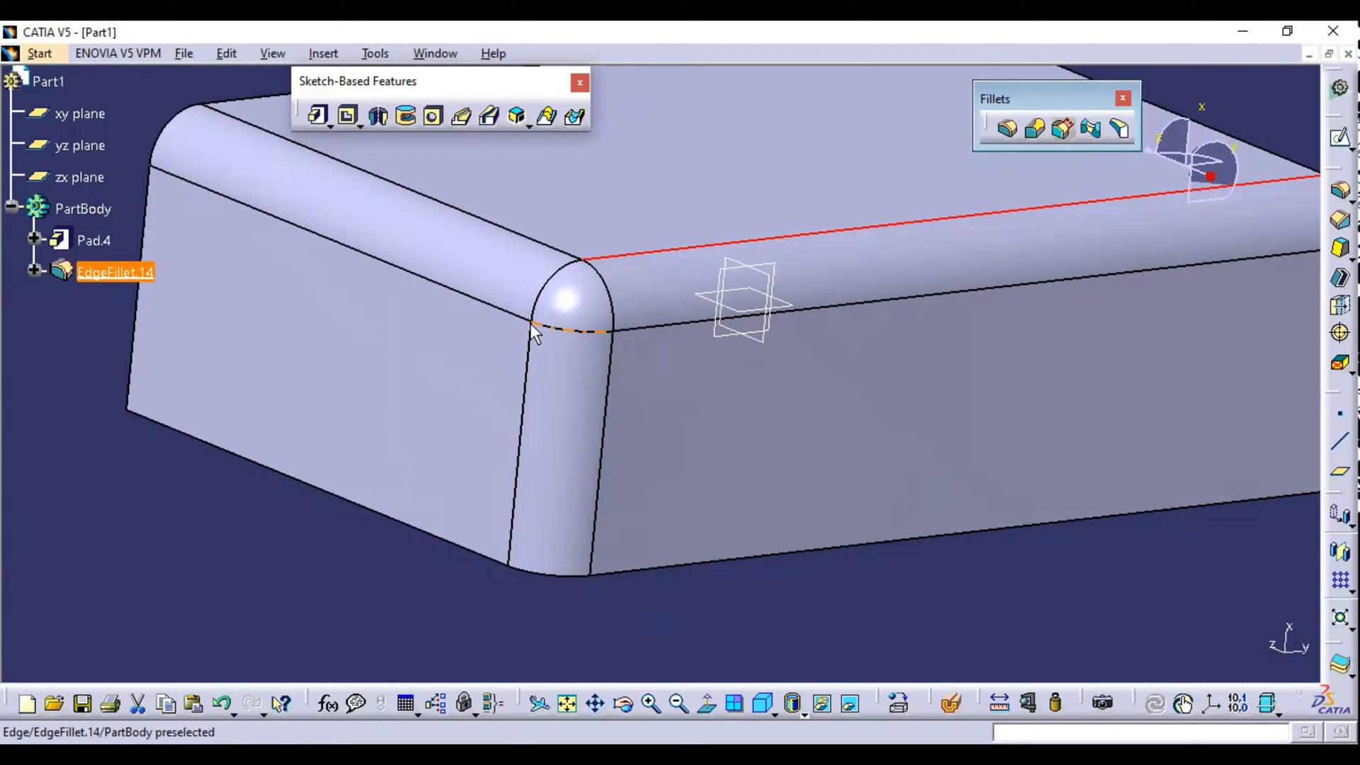
{"action": "middle_click_drag", "start_coordinate": [720, 342], "coordinate": [562, 416]}
{"action": "middle_click_drag", "start_coordinate": [449, 397], "coordinate": [594, 452]}
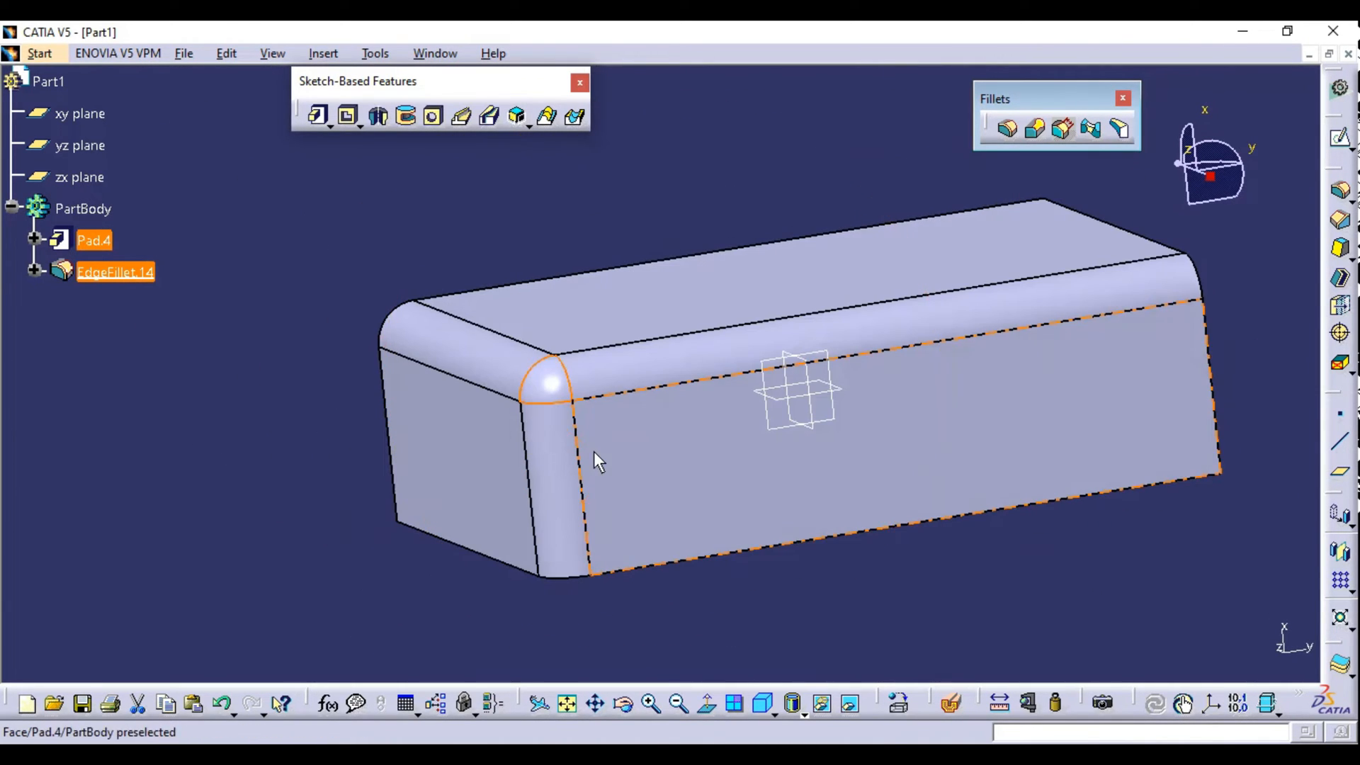
{"action": "left_click", "coordinate": [546, 387]}
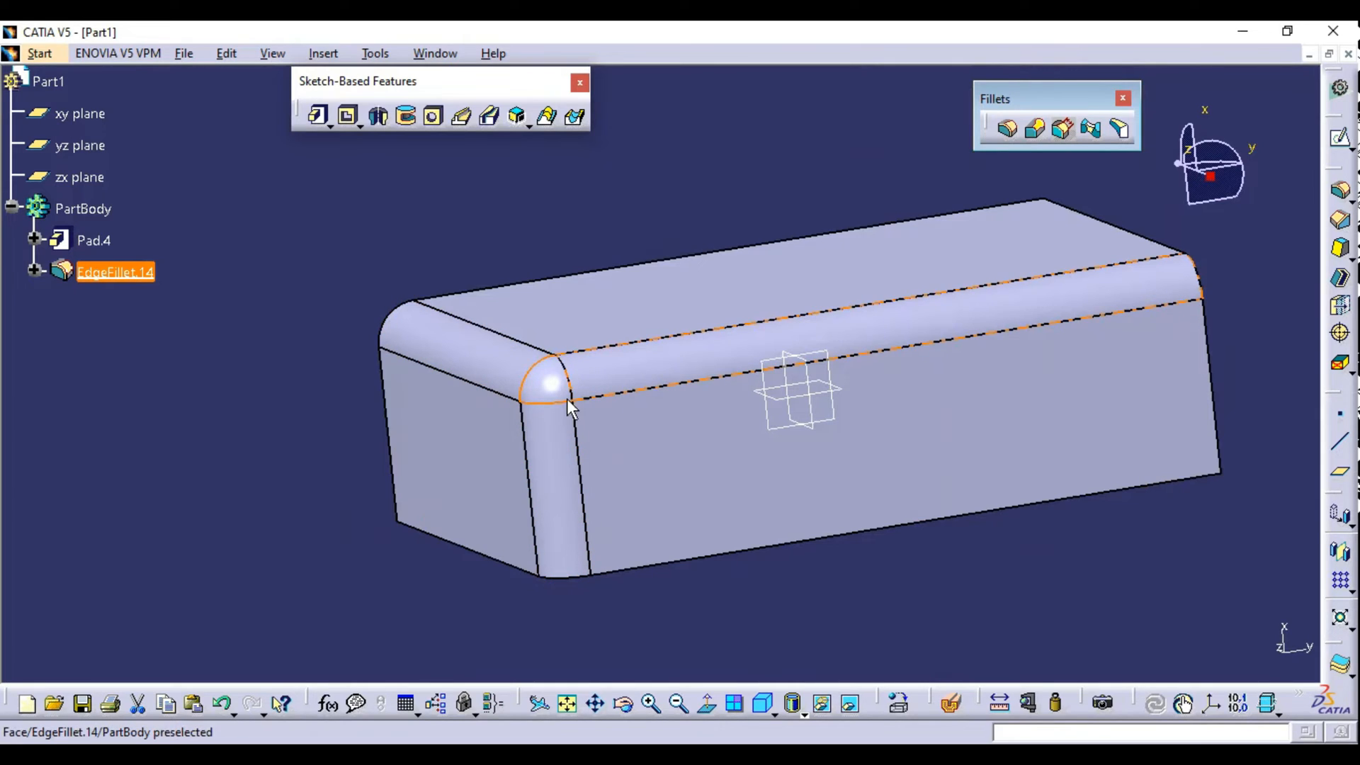
{"action": "middle_click_drag", "start_coordinate": [562, 439], "coordinate": [751, 434]}
{"action": "left_click", "coordinate": [1090, 448]}
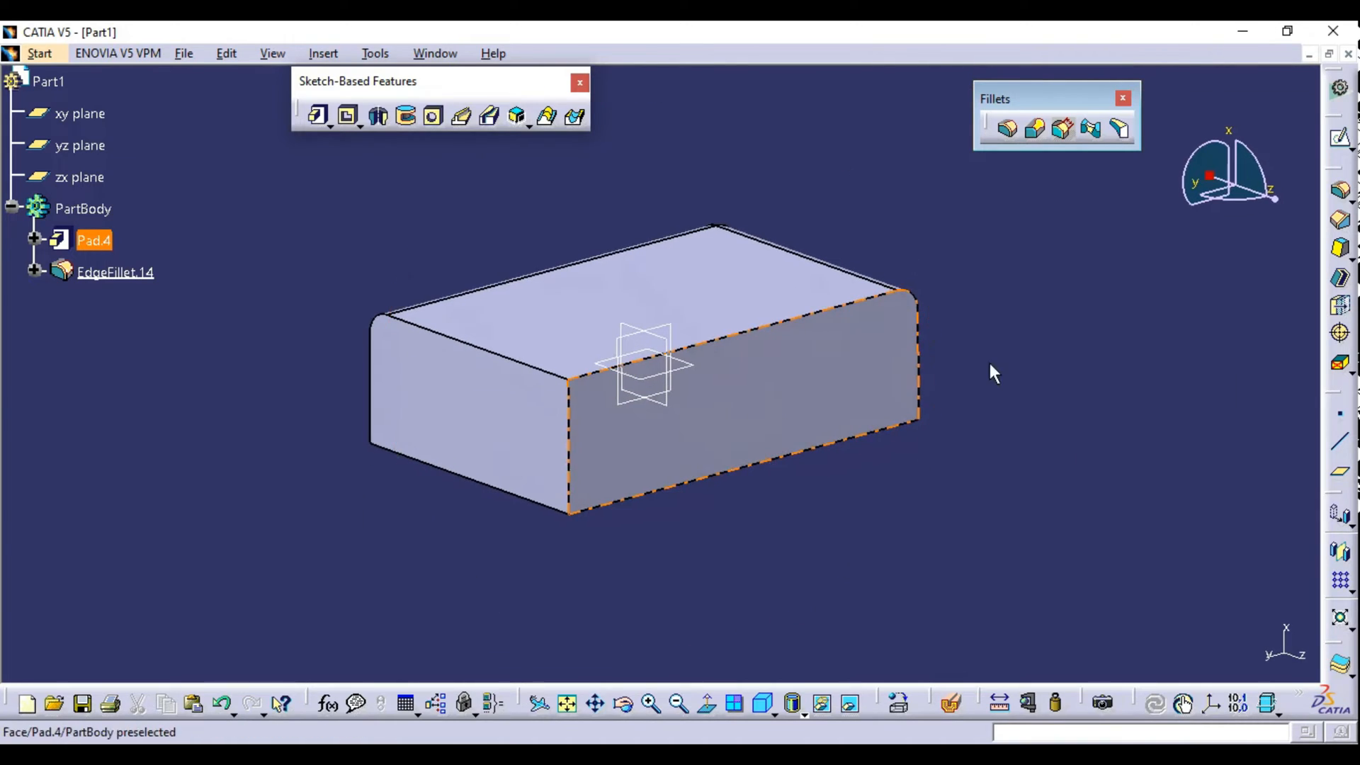
Start a 15 mm edge fillet on the three edges meeting at the block's front upper corner.
{"action": "left_click", "coordinate": [1006, 129]}
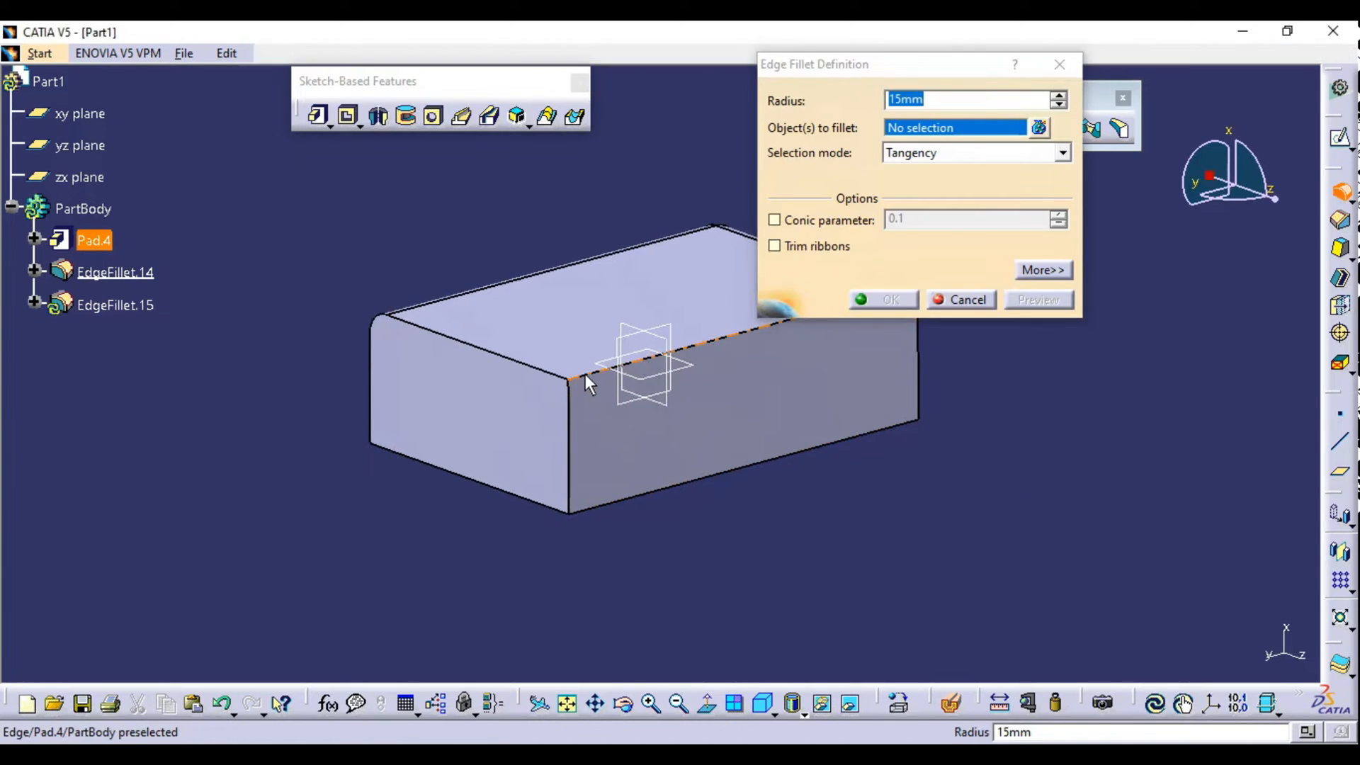
{"action": "left_click", "coordinate": [585, 374]}
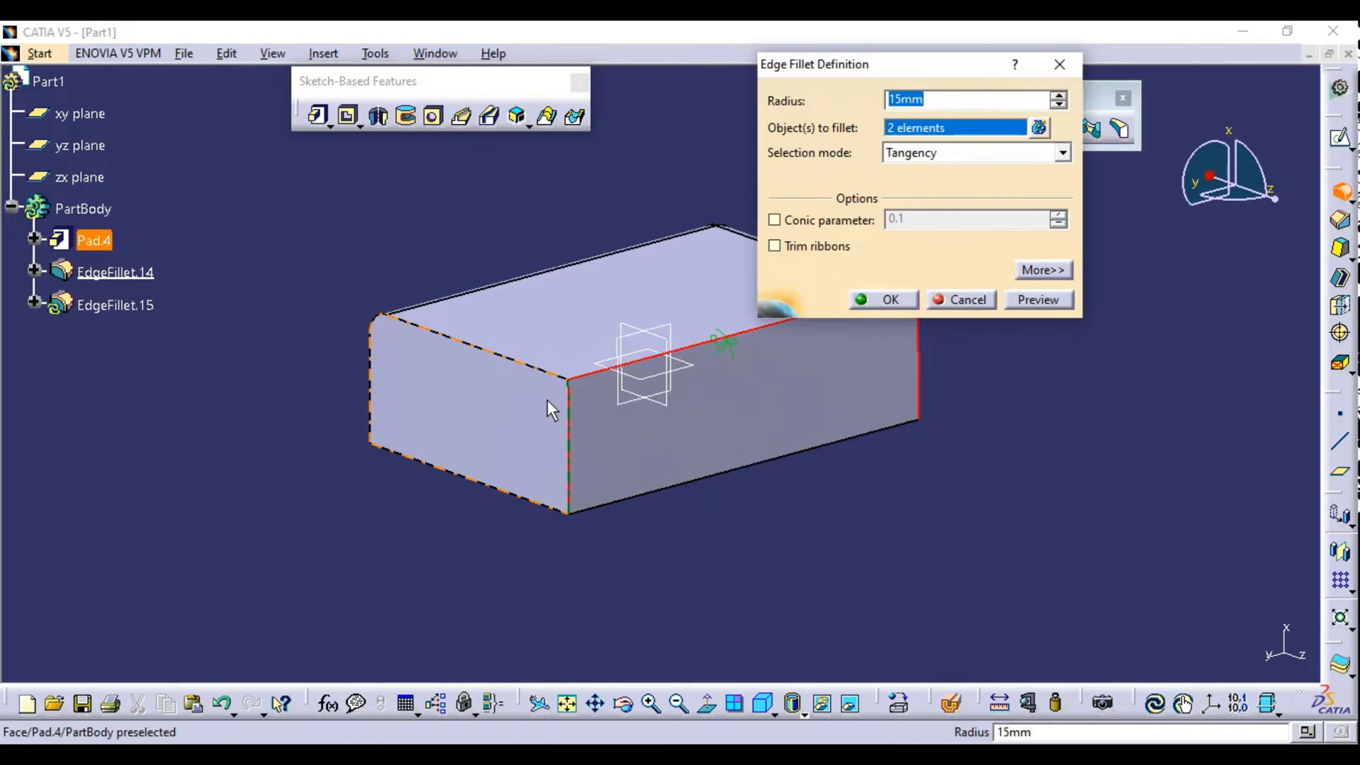
{"action": "middle_click_drag", "start_coordinate": [548, 372], "coordinate": [670, 424]}
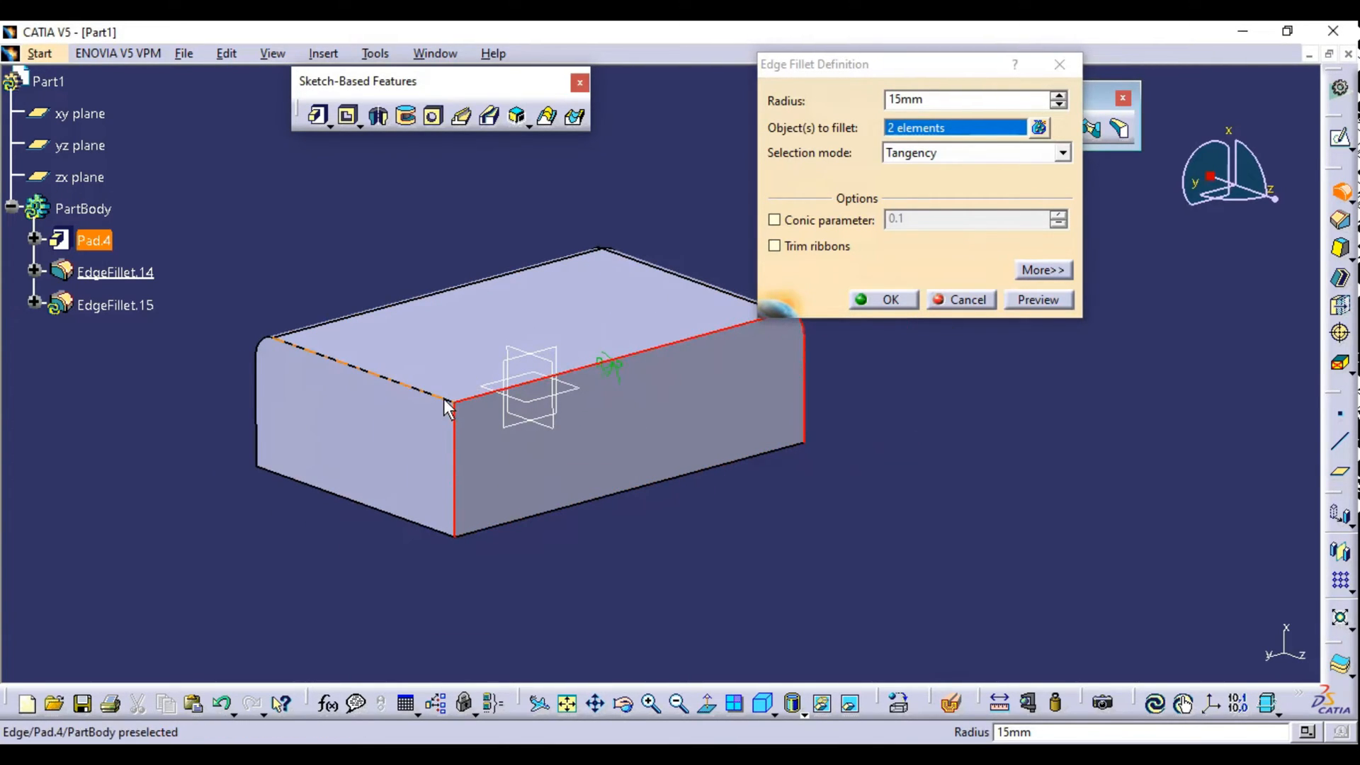
{"action": "left_click", "coordinate": [454, 414]}
{"action": "middle_click_drag", "start_coordinate": [542, 459], "coordinate": [539, 398]}
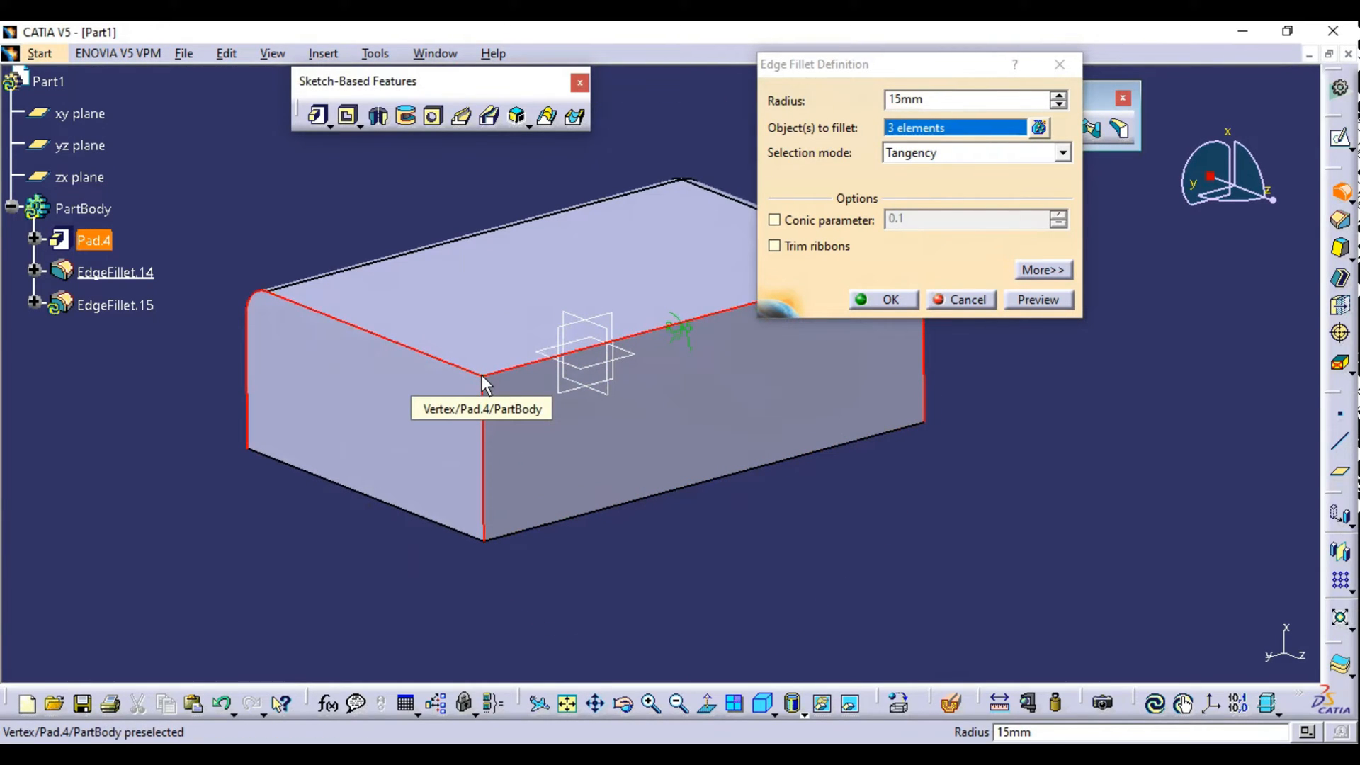
Add a blend corner to the fillet, created by vertex at the point where the three selected edges meet.
{"action": "left_click", "coordinate": [1039, 270]}
{"action": "middle_click_drag", "start_coordinate": [635, 414], "coordinate": [480, 402]}
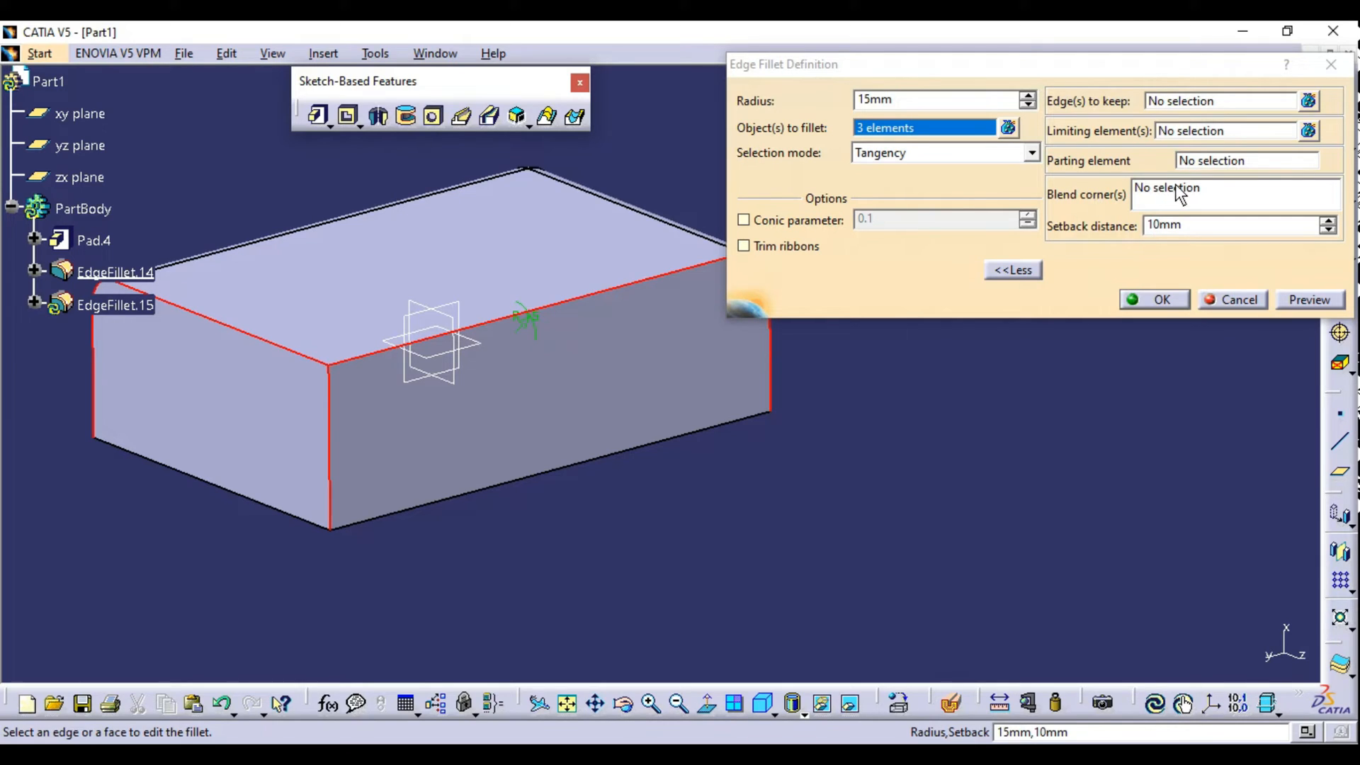
{"action": "middle_click_drag", "start_coordinate": [821, 425], "coordinate": [878, 439]}
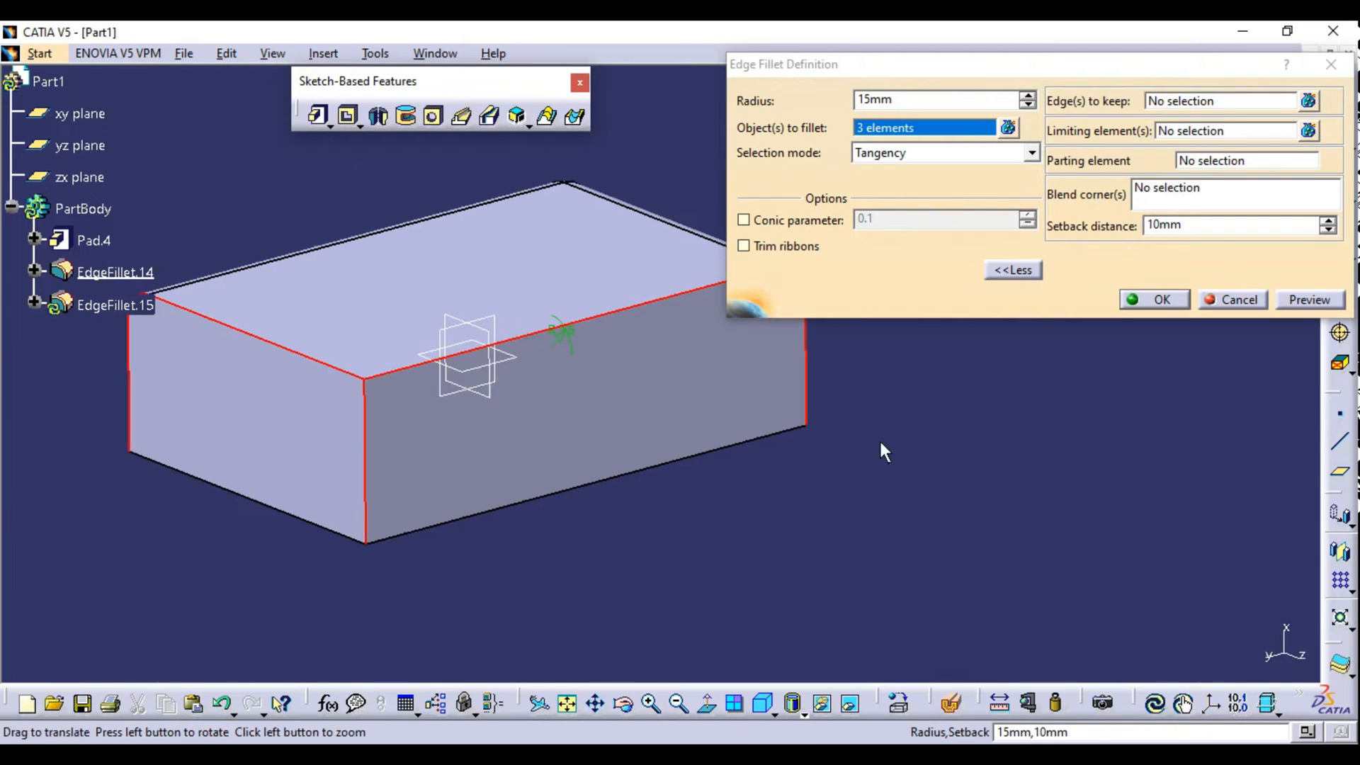
{"action": "left_click", "coordinate": [1202, 191]}
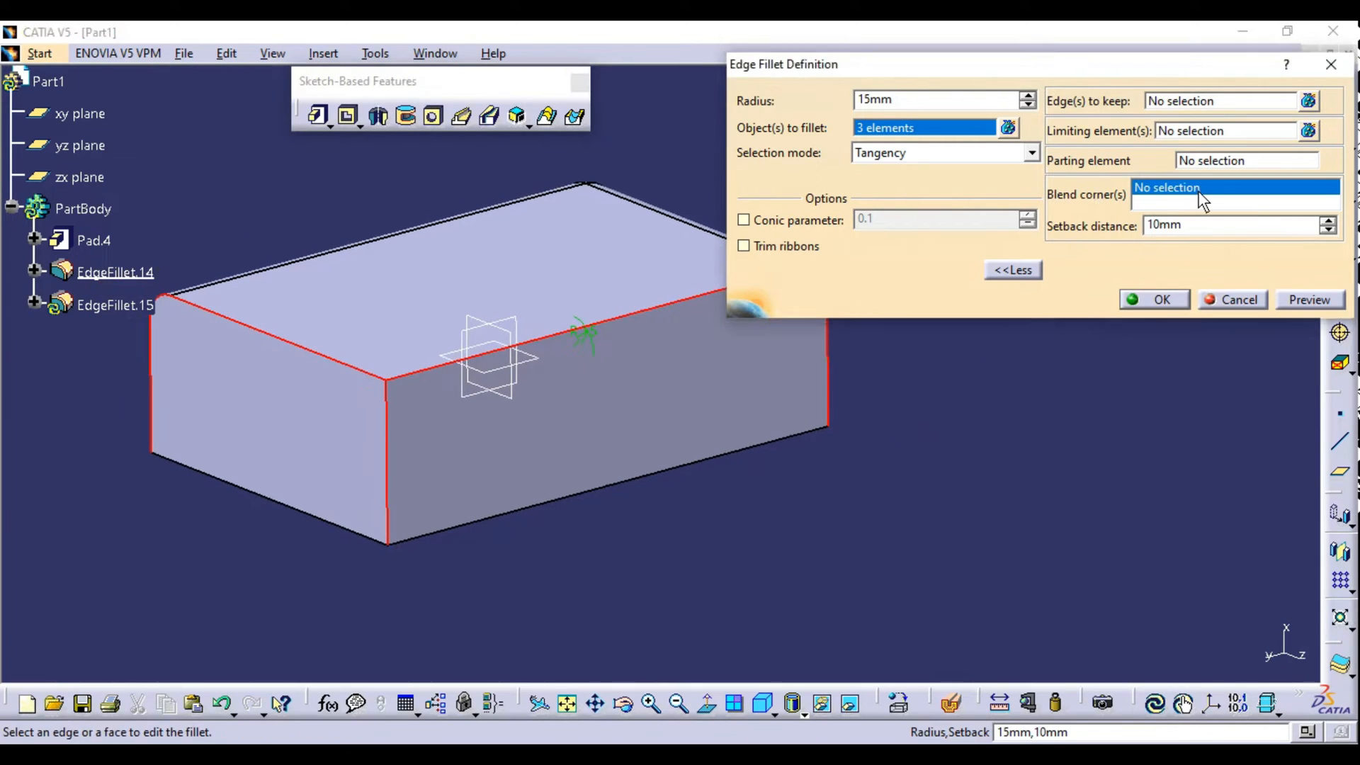
{"action": "left_click", "coordinate": [385, 380]}
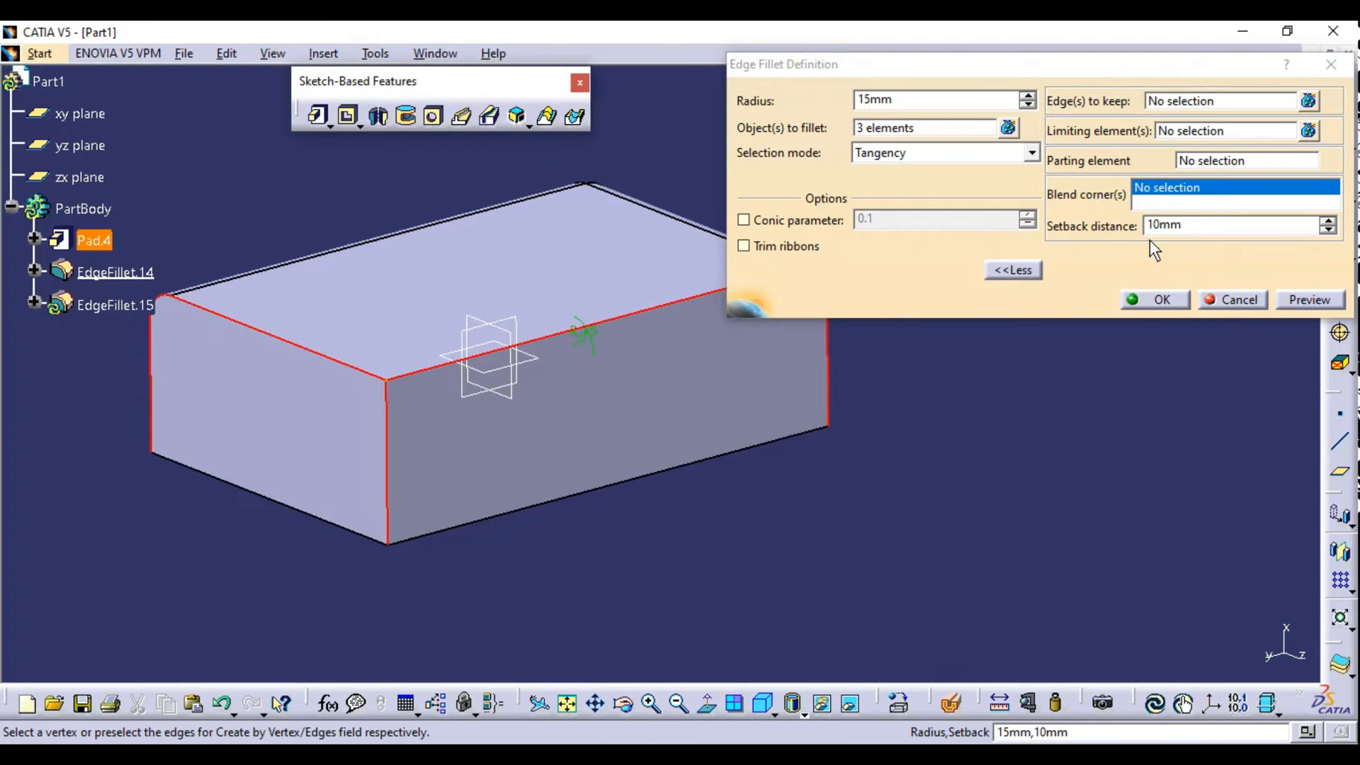
{"action": "right_click", "coordinate": [1153, 189]}
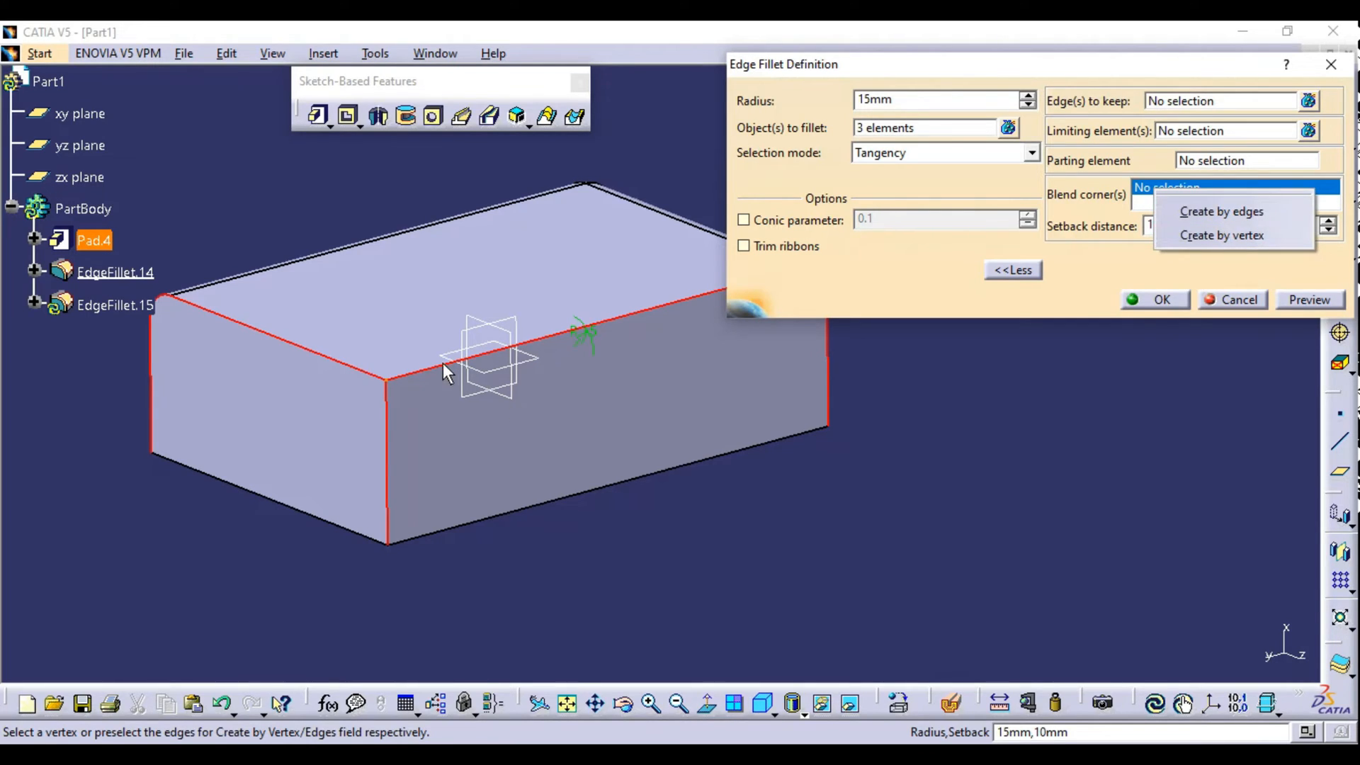
{"action": "left_click", "coordinate": [1235, 235]}
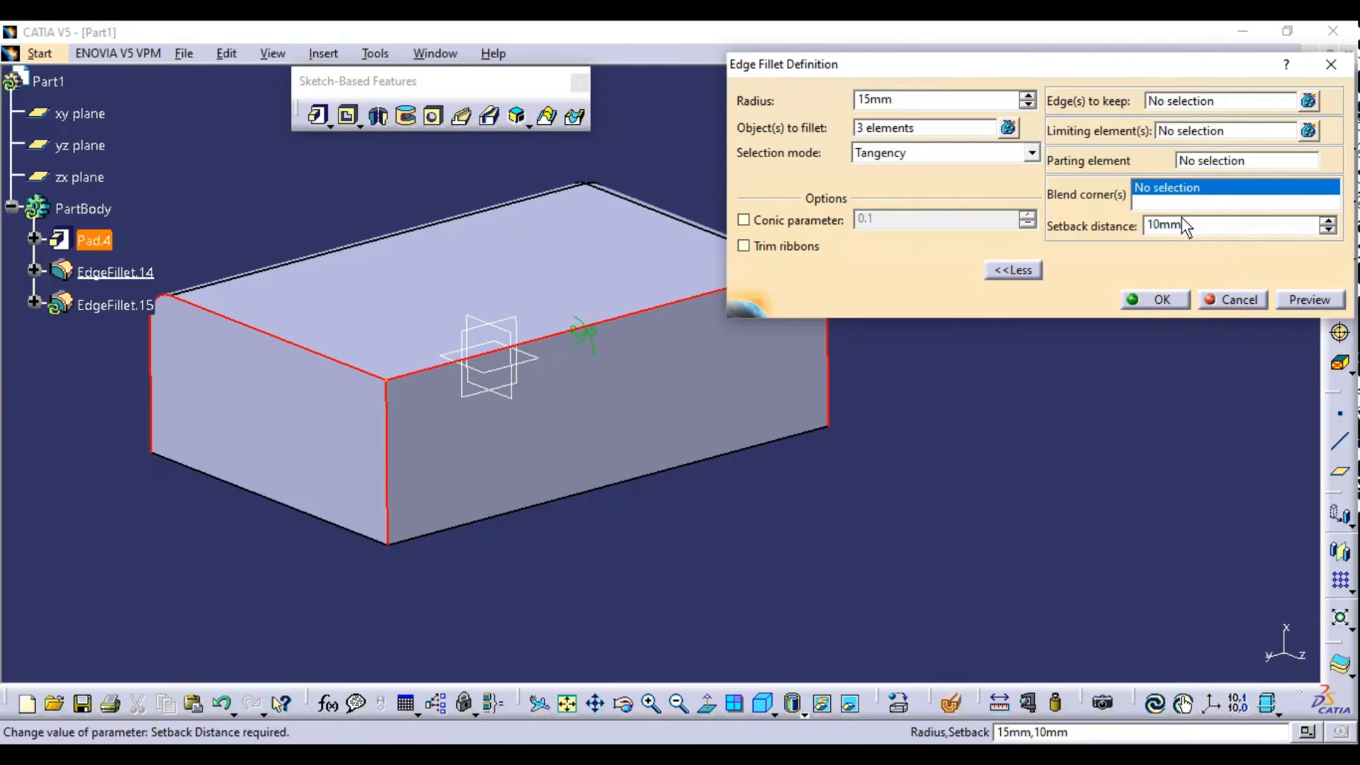
{"action": "left_click", "coordinate": [385, 380]}
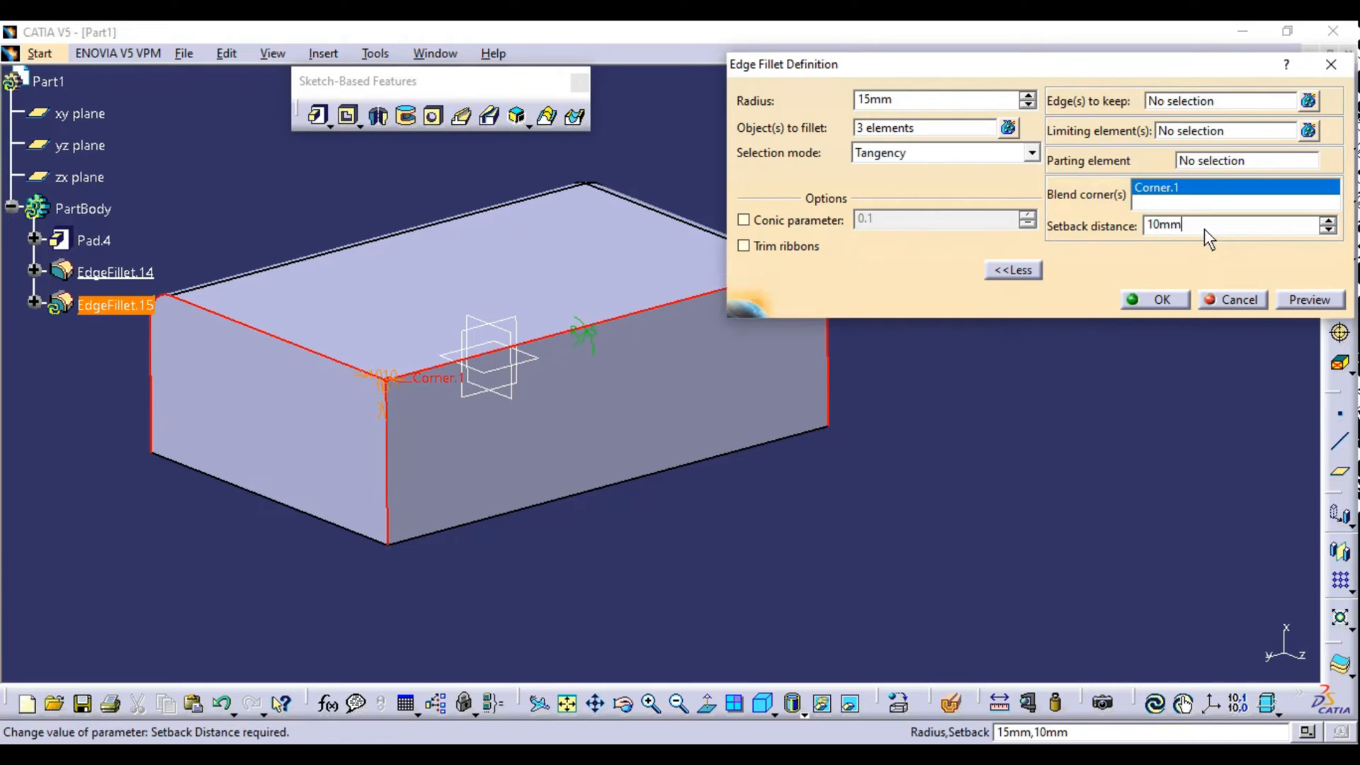
Set the blend corner's setback distance to 20 mm and create the fillet.
{"action": "double_click", "coordinate": [1148, 226]}
{"action": "middle_click_drag", "start_coordinate": [546, 420], "coordinate": [716, 177]}
{"action": "middle_click_drag", "start_coordinate": [683, 451], "coordinate": [657, 524]}
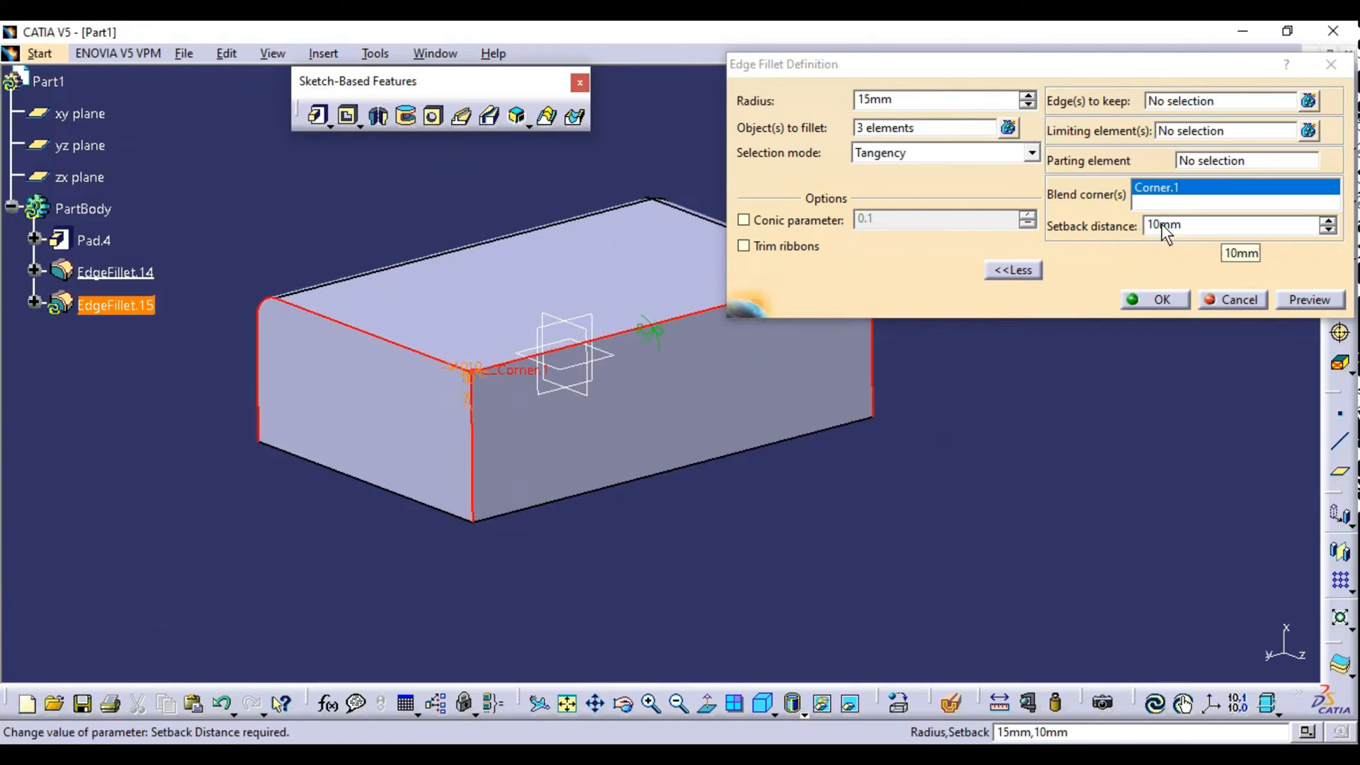
{"action": "double_click", "coordinate": [1202, 224]}
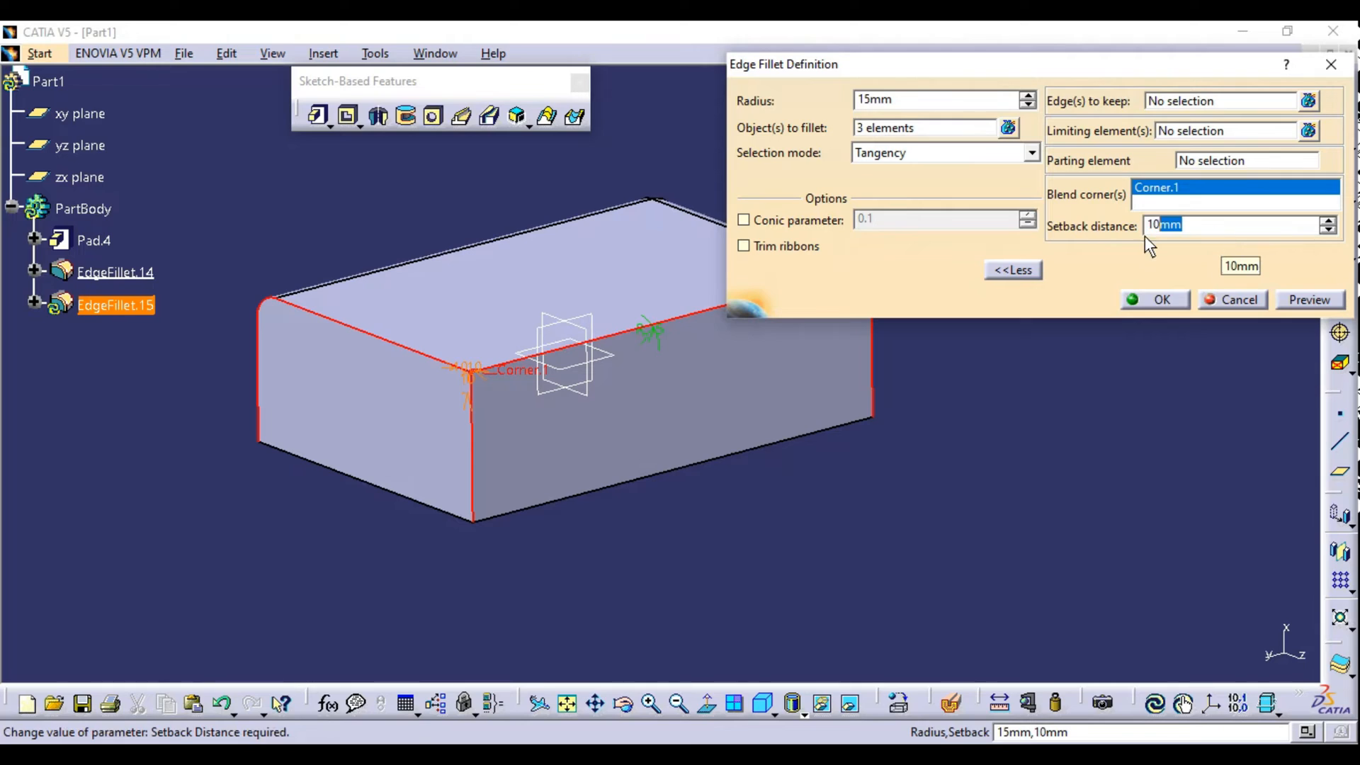
{"action": "type", "text": "20"}
{"action": "left_click", "coordinate": [949, 462]}
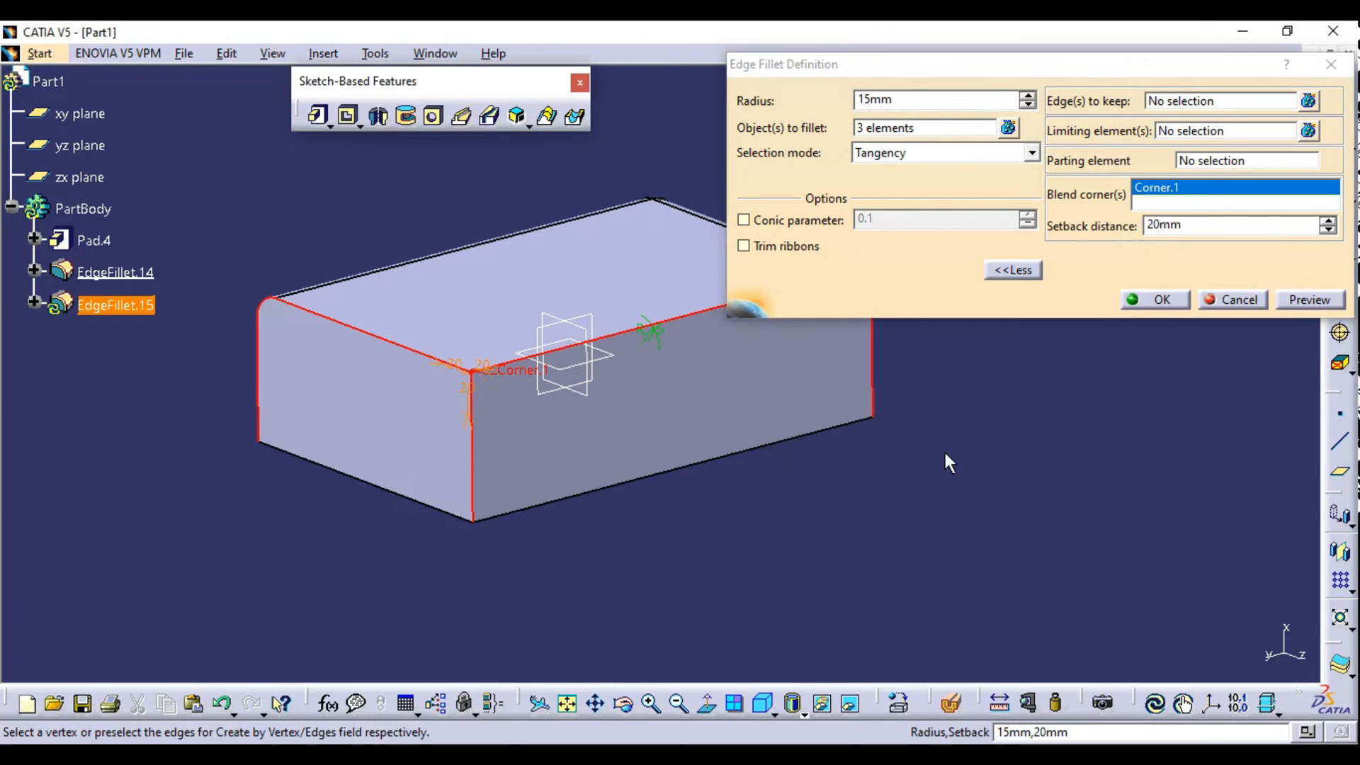
{"action": "left_click", "coordinate": [1151, 297]}
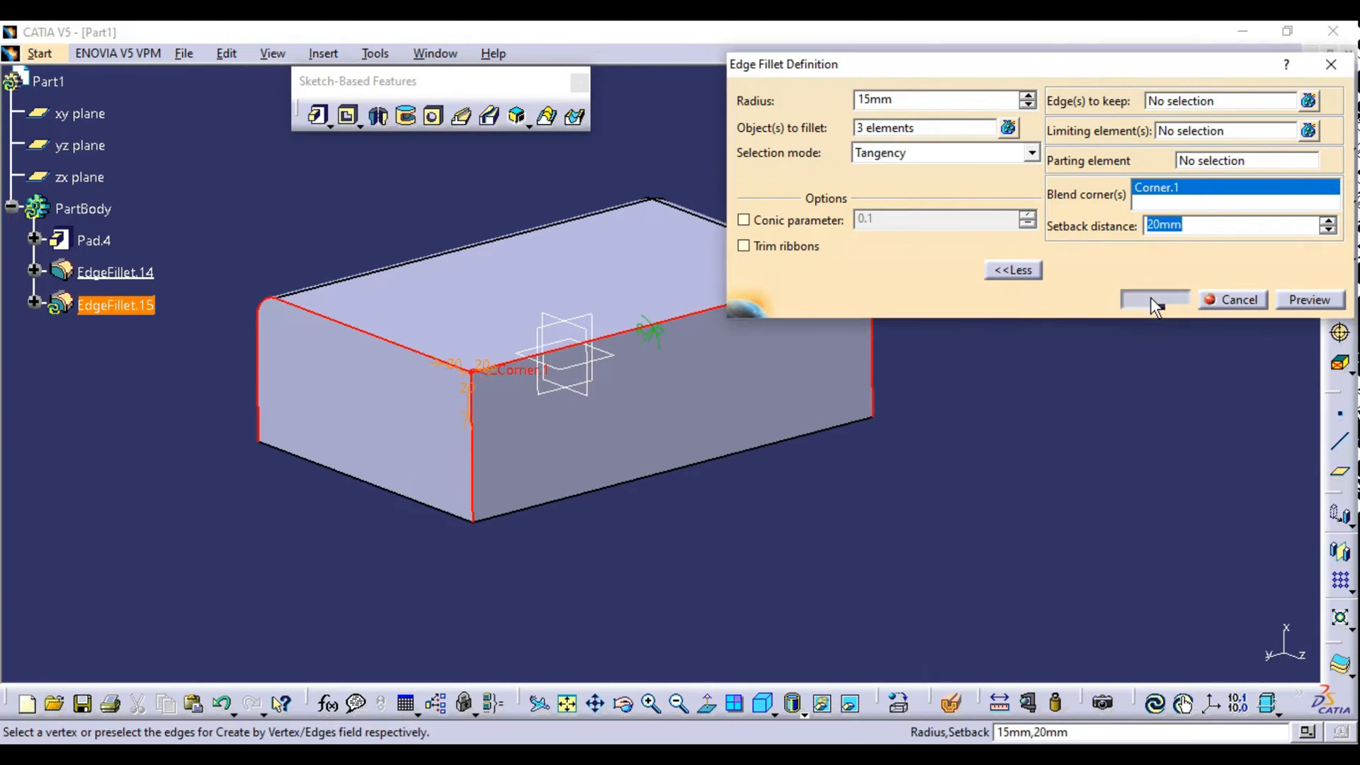
{"action": "left_click", "coordinate": [710, 486]}
Edit the corner fillet to set its blend corner's setback distance to 25 mm.
{"action": "middle_click_drag", "start_coordinate": [710, 486], "coordinate": [537, 360]}
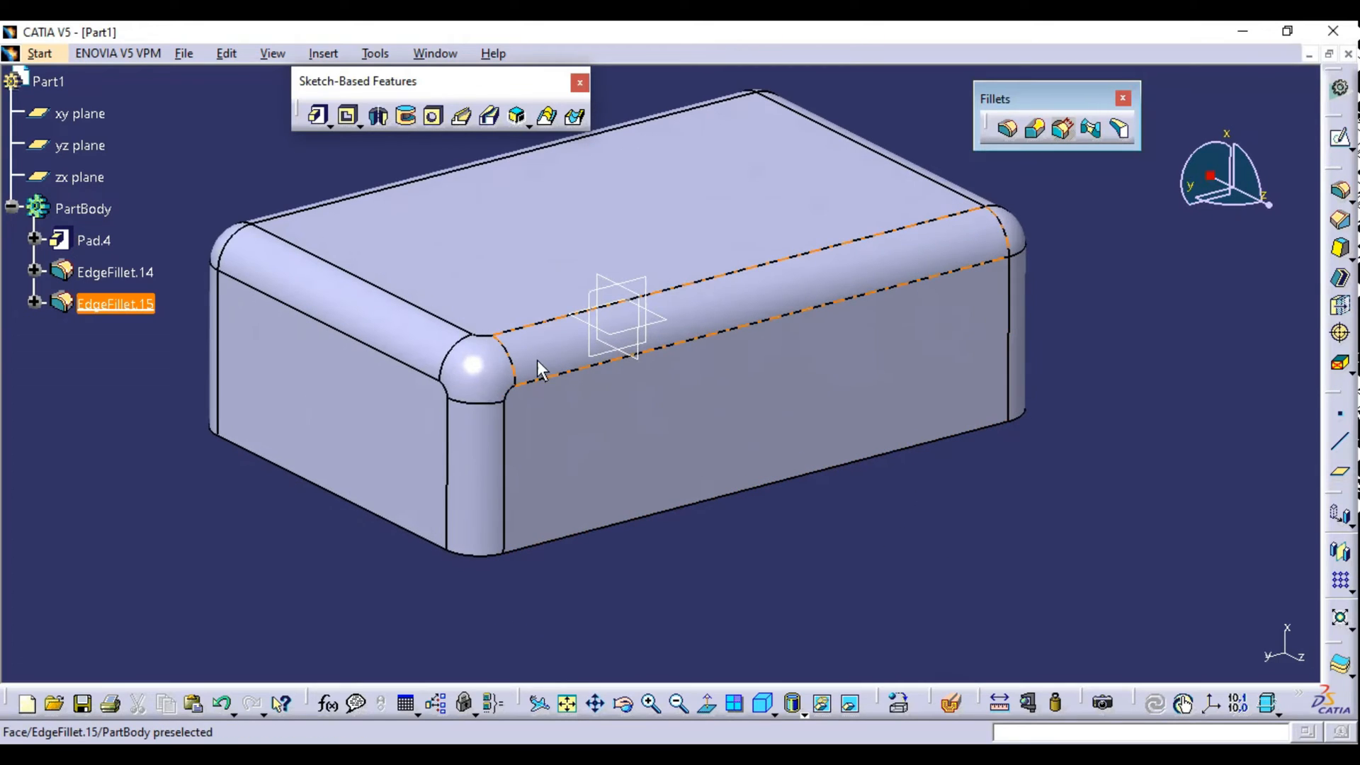
{"action": "double_click", "coordinate": [490, 360]}
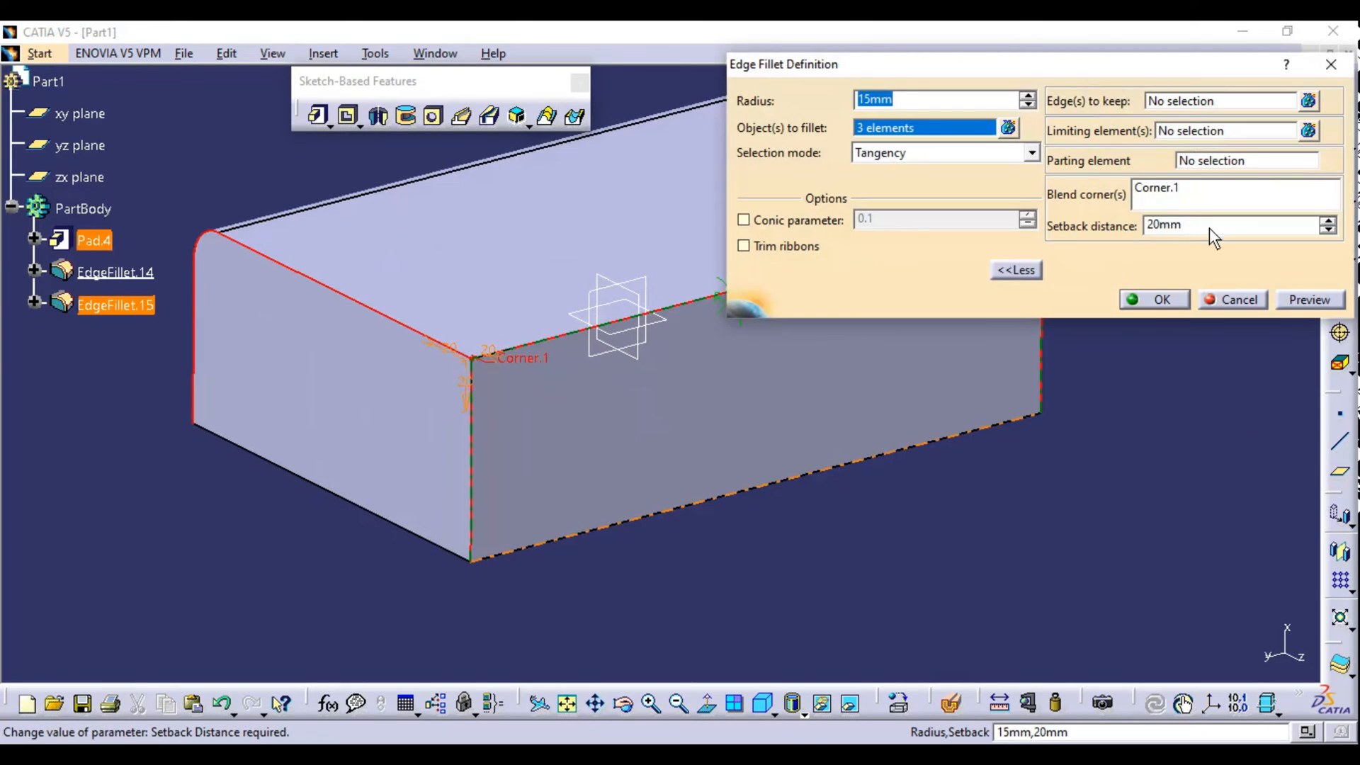
{"action": "double_click", "coordinate": [1209, 225]}
{"action": "type", "text": "25"}
{"action": "key", "text": "Return"}
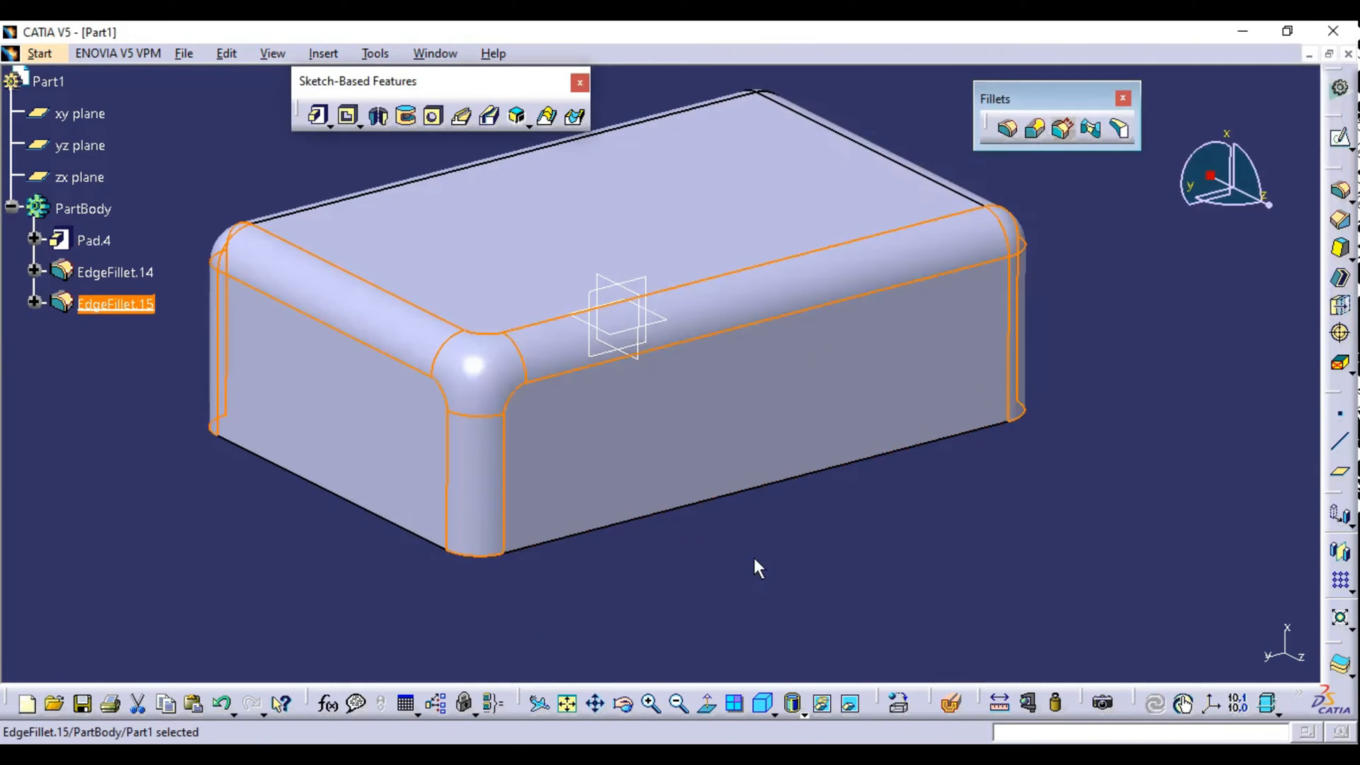
Examine the blended setback corner and compare its shape and boundary edges with the plain filleted corner at the other end.
{"action": "middle_click_drag", "start_coordinate": [830, 441], "coordinate": [419, 379]}
{"action": "left_click", "coordinate": [425, 374]}
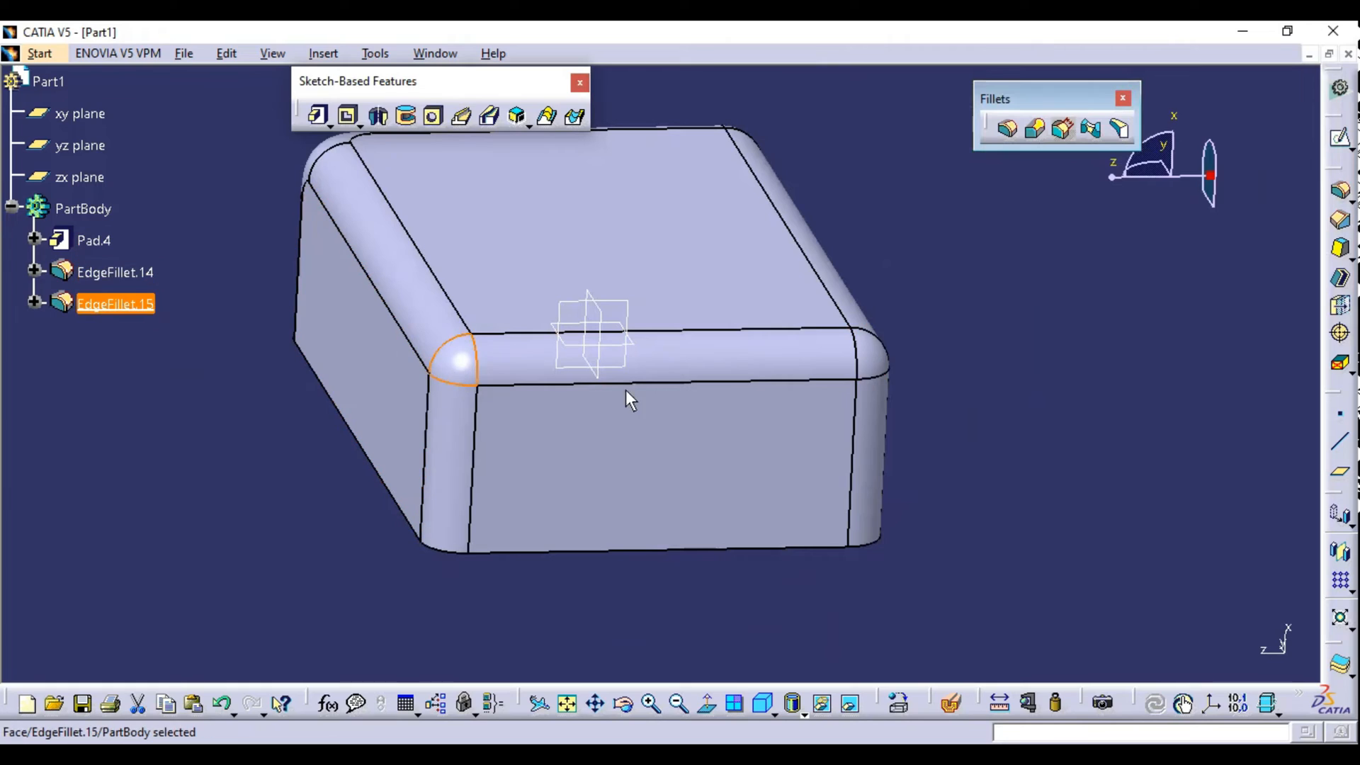
{"action": "middle_click_drag", "start_coordinate": [627, 390], "coordinate": [641, 355]}
{"action": "middle_click_drag", "start_coordinate": [561, 370], "coordinate": [866, 363]}
{"action": "middle_click_drag", "start_coordinate": [813, 442], "coordinate": [785, 425]}
{"action": "middle_click_drag", "start_coordinate": [832, 429], "coordinate": [762, 673]}
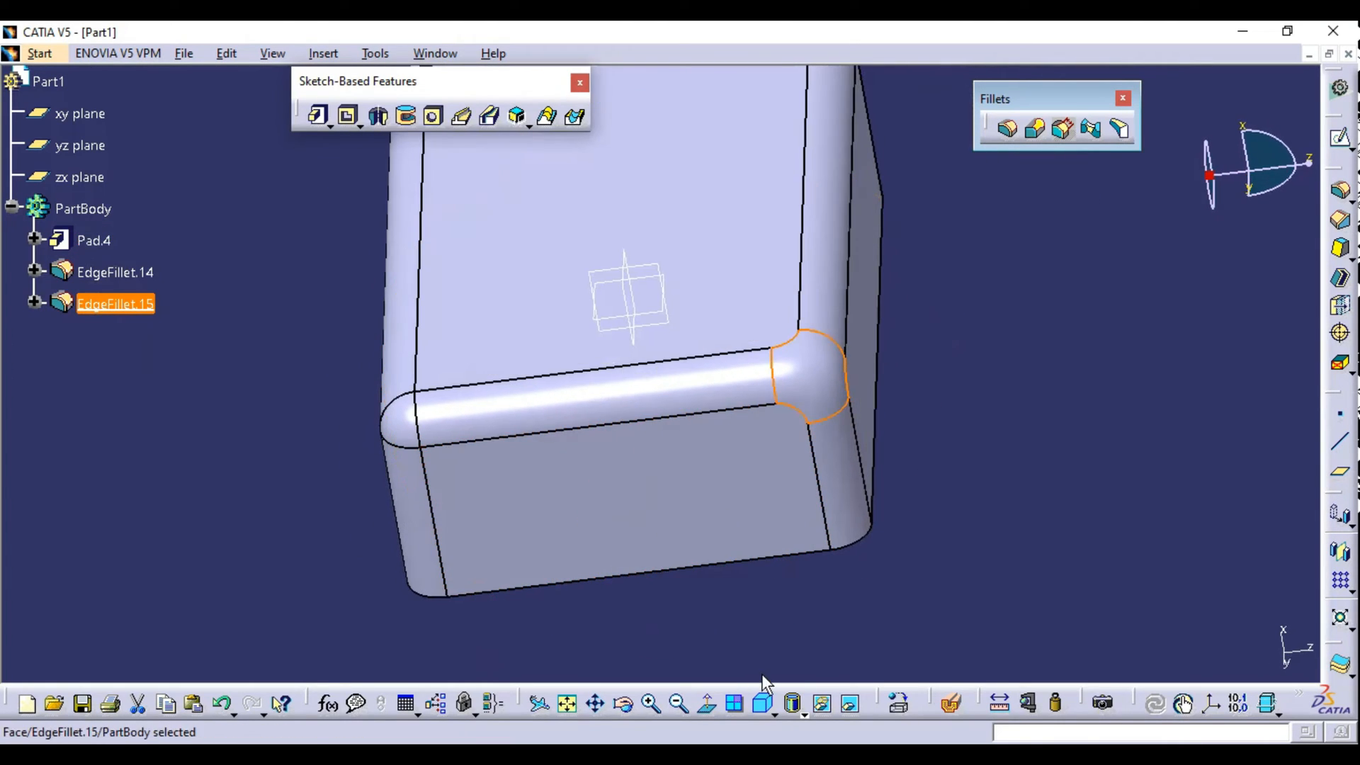
{"action": "mouse_move", "coordinate": [771, 486]}
{"action": "middle_mouse_down"}
{"action": "mouse_move", "coordinate": [720, 470]}
{"action": "mouse_move", "coordinate": [751, 468]}
{"action": "middle_mouse_up"}
{"action": "middle_click_drag", "start_coordinate": [570, 490], "coordinate": [584, 425]}
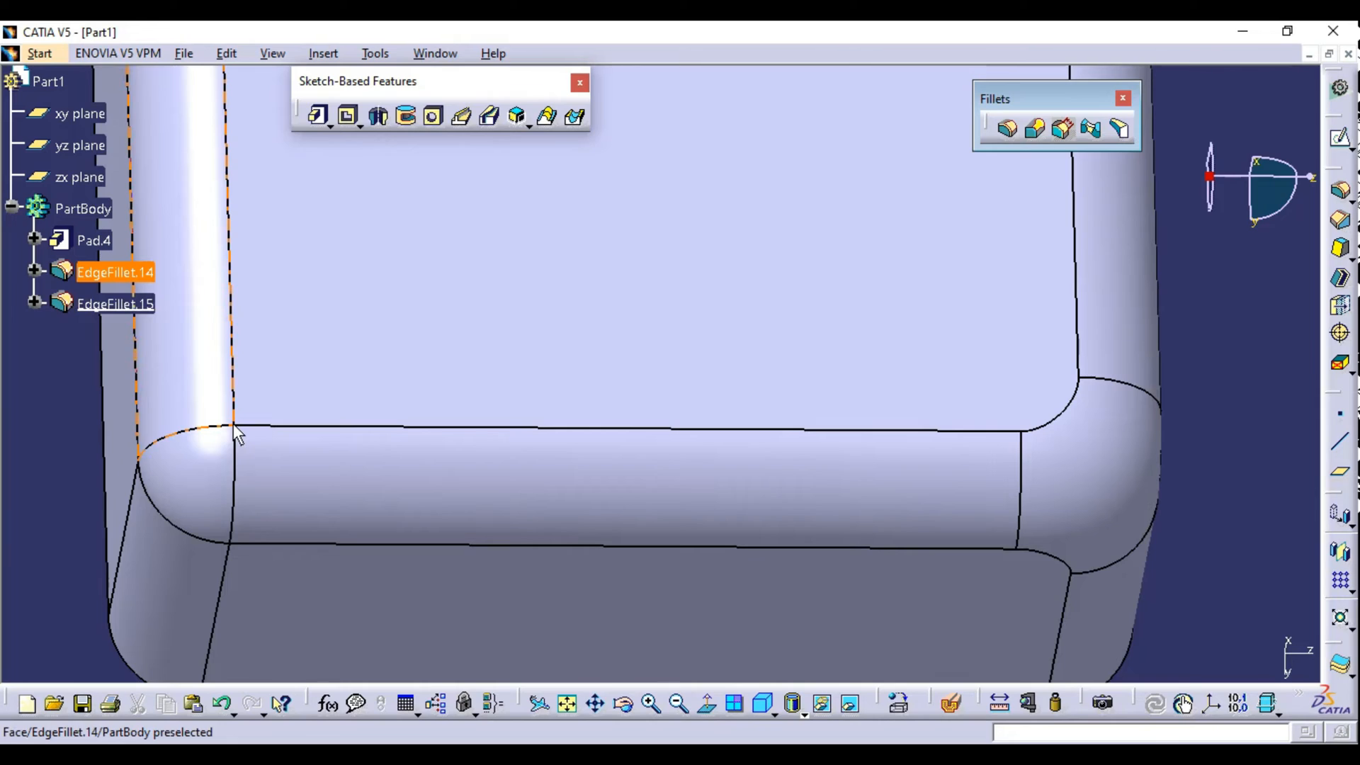
{"action": "middle_click_drag", "start_coordinate": [1064, 513], "coordinate": [870, 466]}
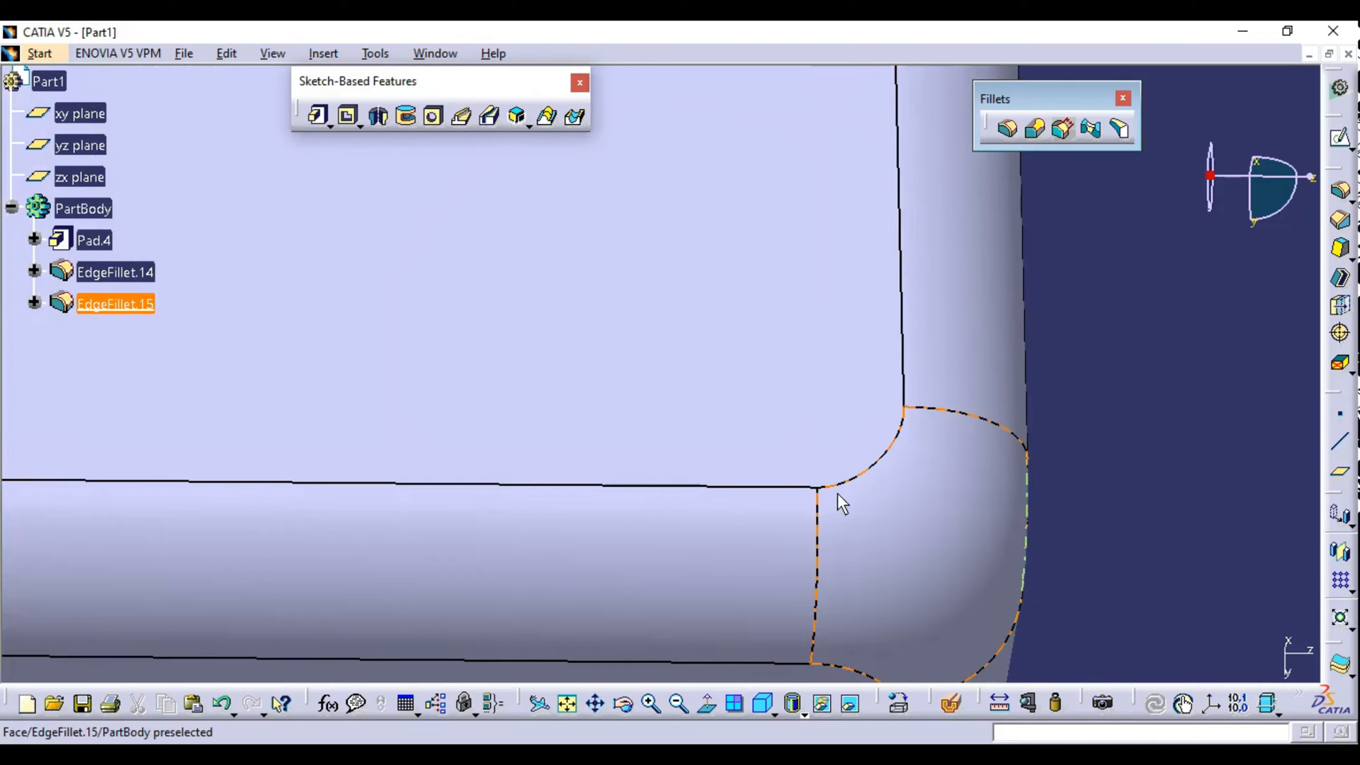
{"action": "middle_click_drag", "start_coordinate": [899, 440], "coordinate": [496, 482]}
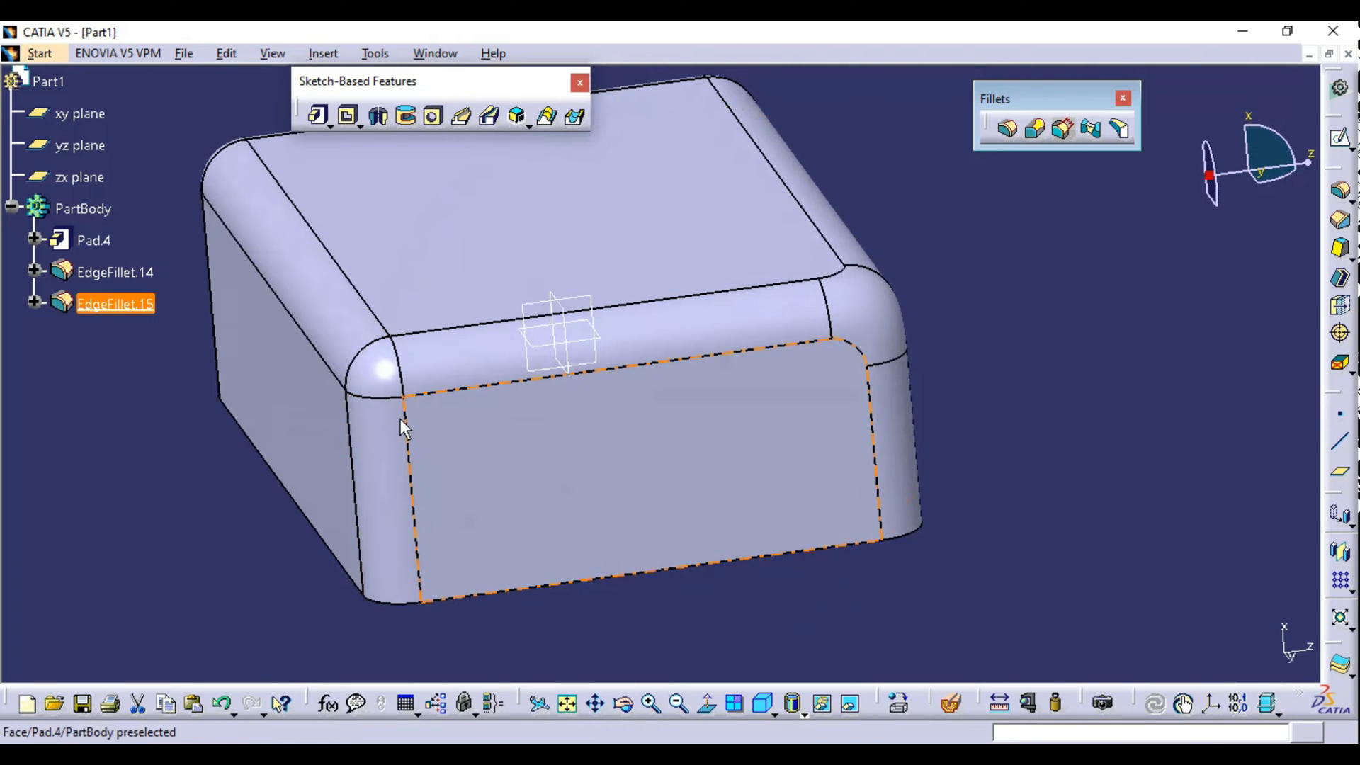
{"action": "middle_click_drag", "start_coordinate": [849, 364], "coordinate": [581, 402]}
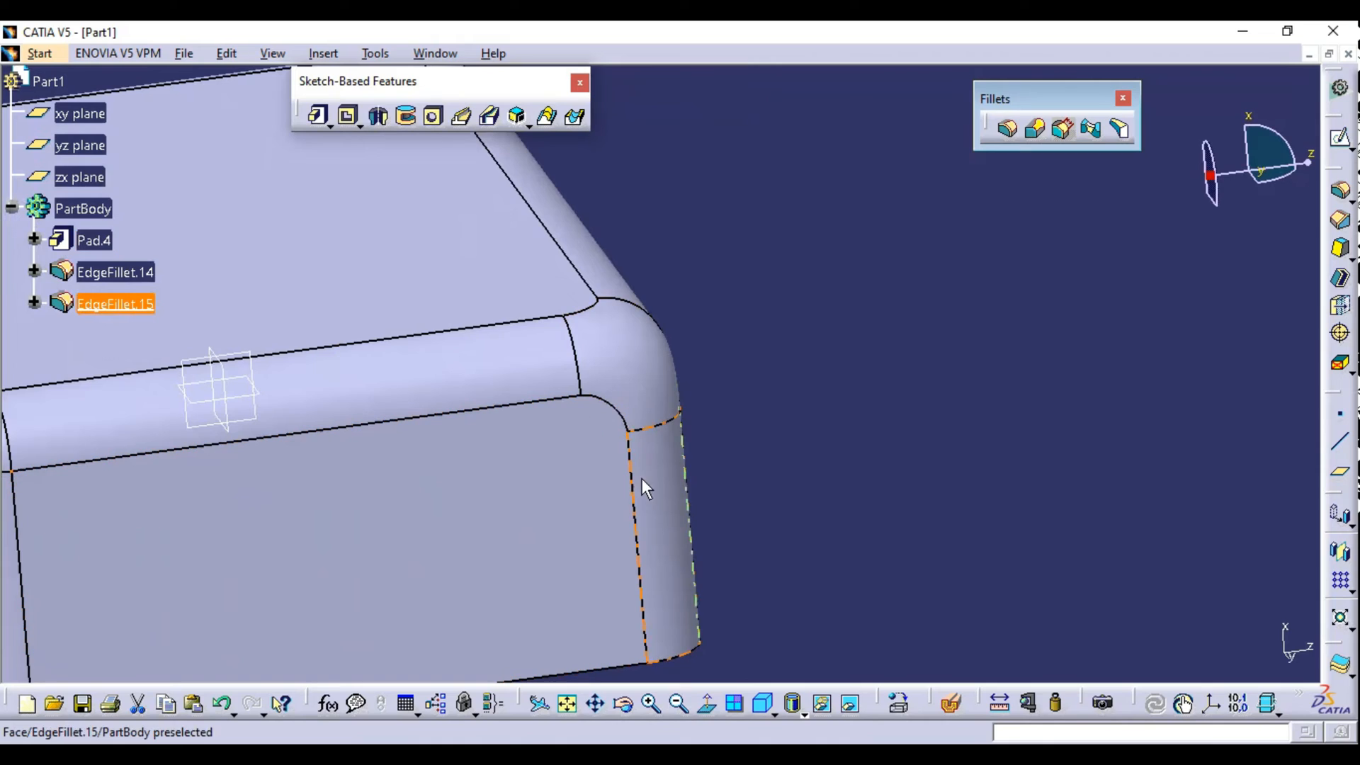
{"action": "middle_click_drag", "start_coordinate": [642, 478], "coordinate": [608, 441]}
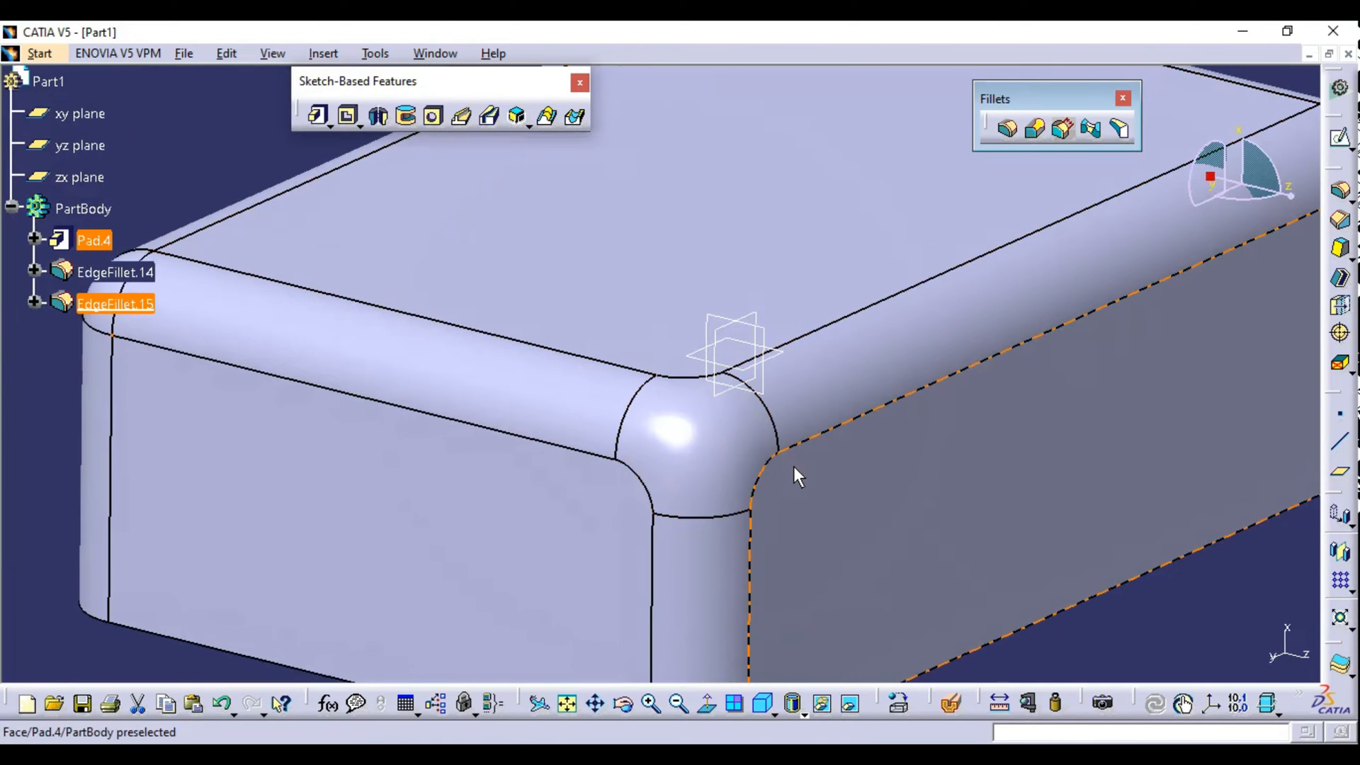
{"action": "middle_click_drag", "start_coordinate": [793, 466], "coordinate": [640, 428]}
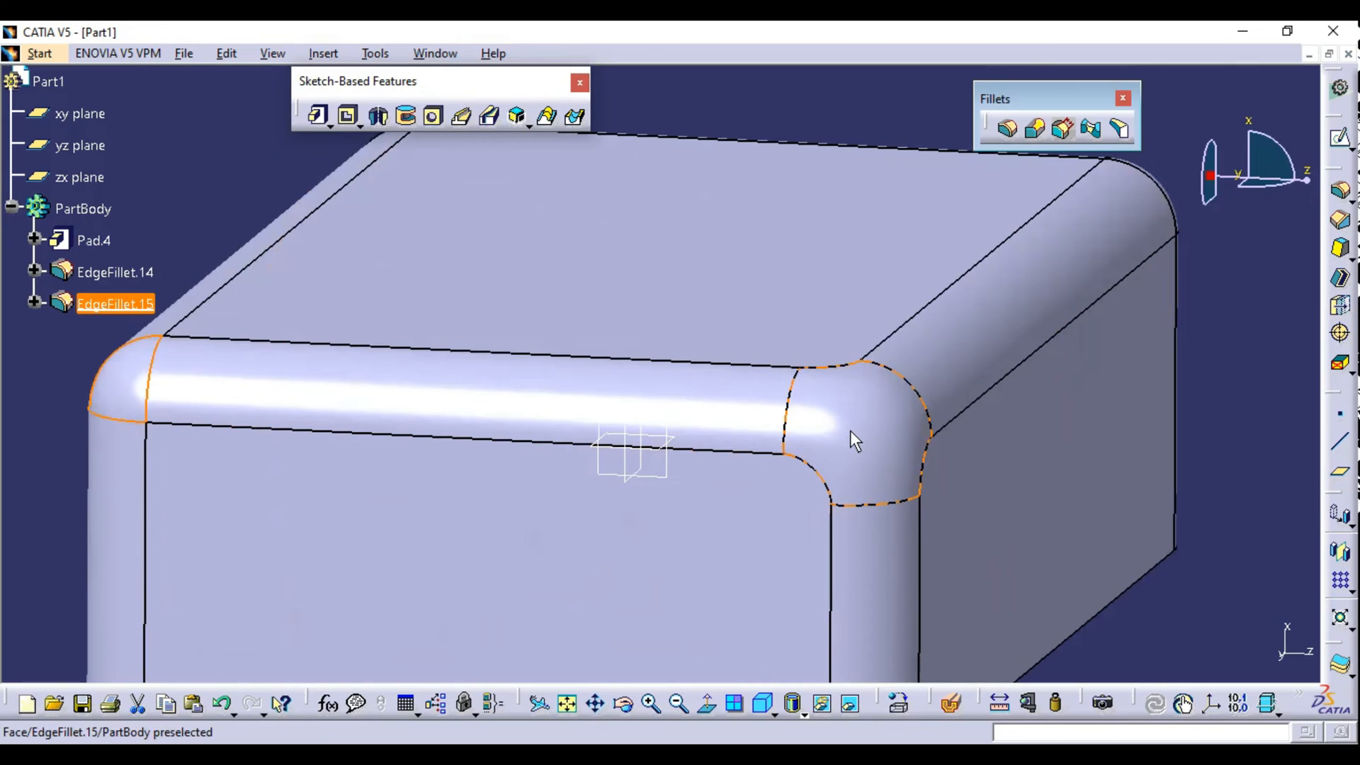
{"action": "middle_click_drag", "start_coordinate": [851, 431], "coordinate": [338, 400]}
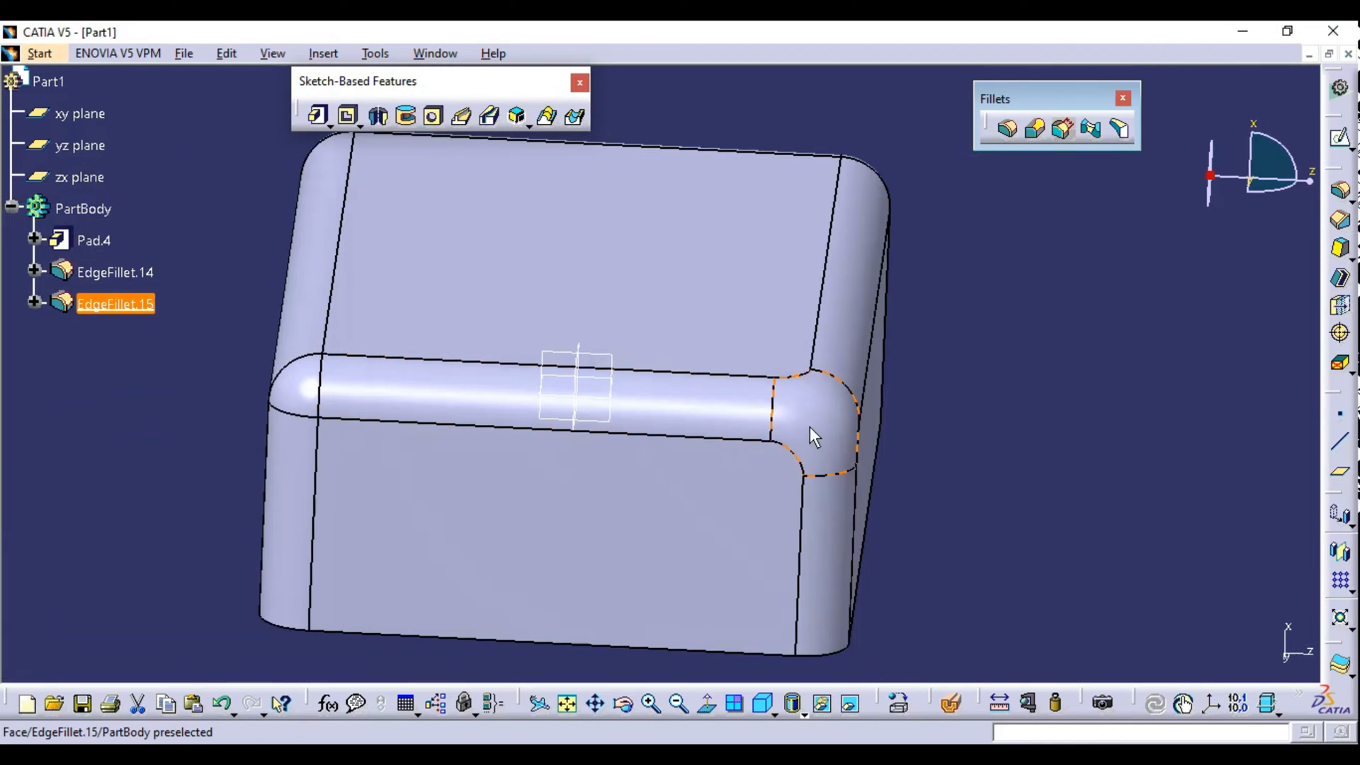
{"action": "middle_click_drag", "start_coordinate": [771, 405], "coordinate": [273, 358]}
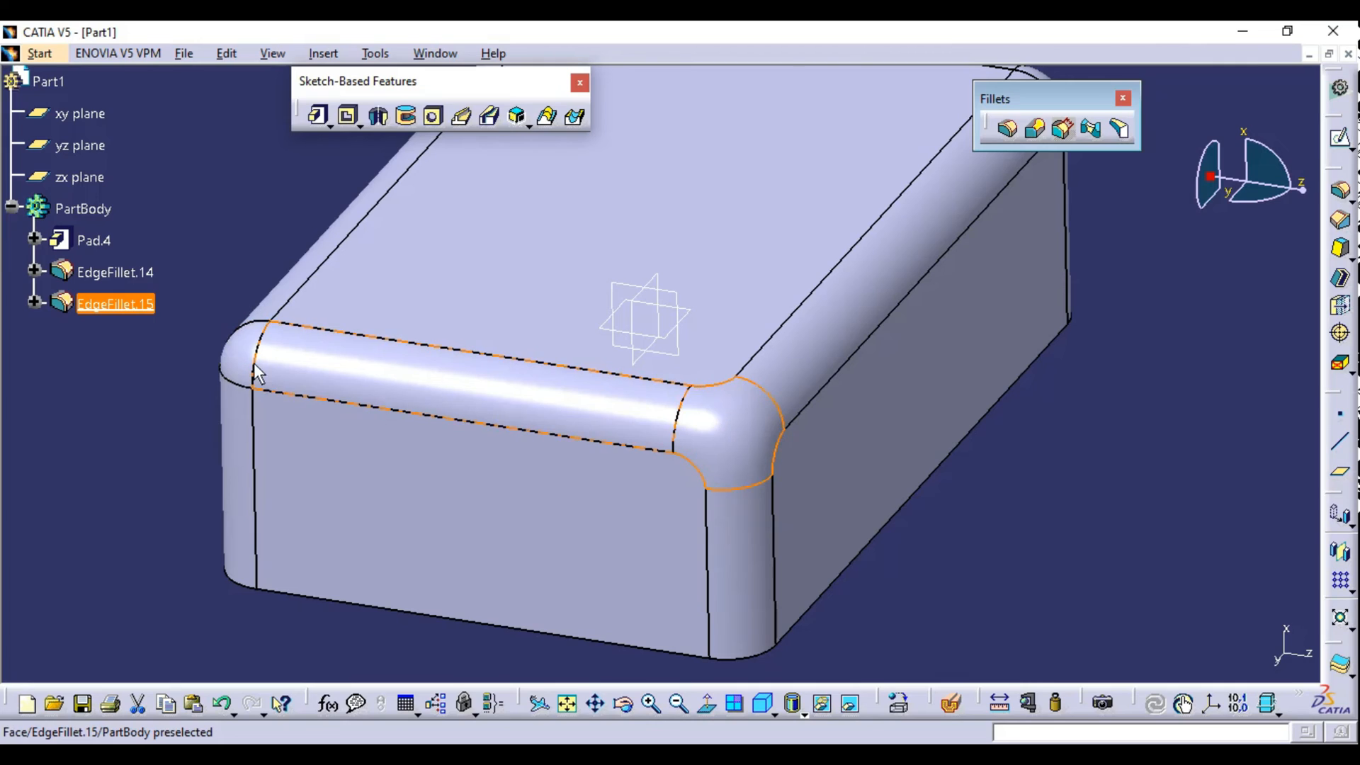
{"action": "middle_click_drag", "start_coordinate": [683, 422], "coordinate": [991, 477]}
Reopen the fillet's definition to check its blend corner and setback distance, and close it without changes.
{"action": "double_click", "coordinate": [721, 401]}
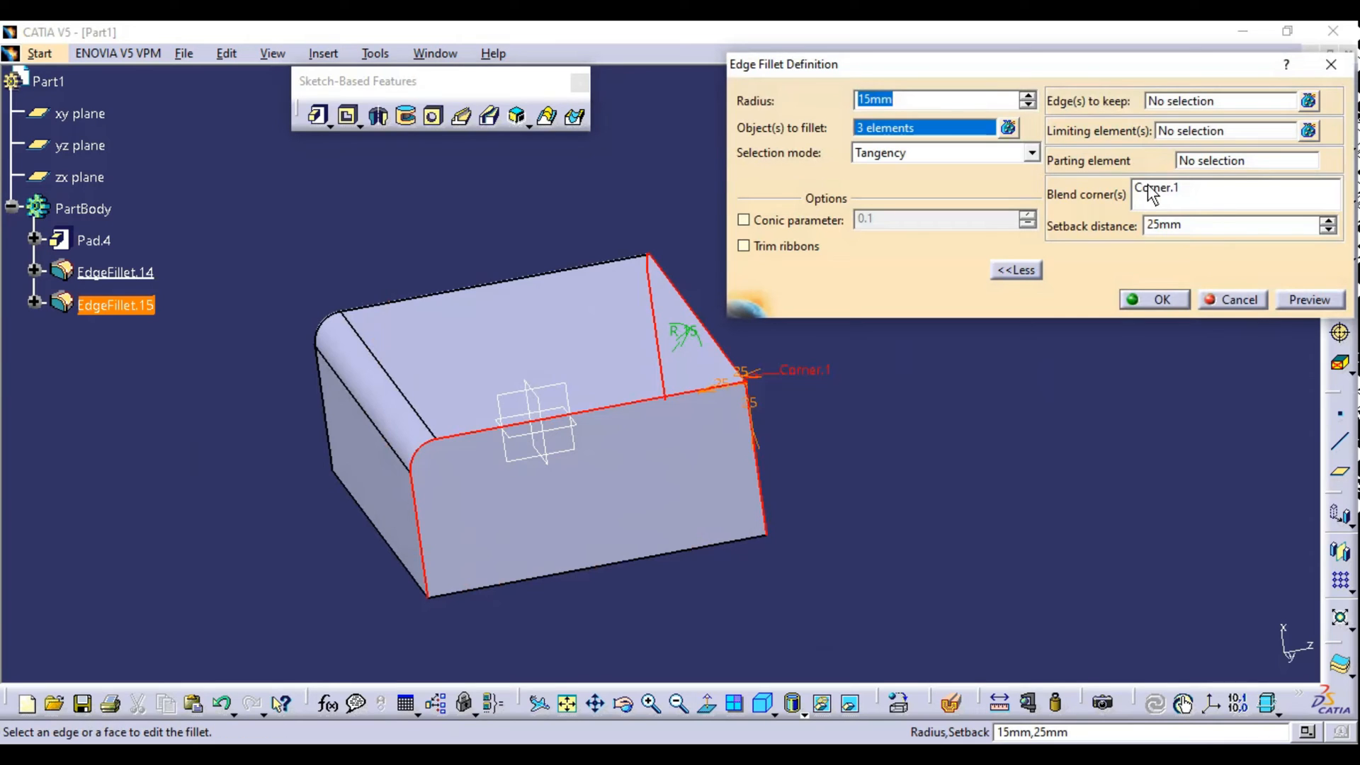
{"action": "middle_click_drag", "start_coordinate": [844, 444], "coordinate": [942, 320]}
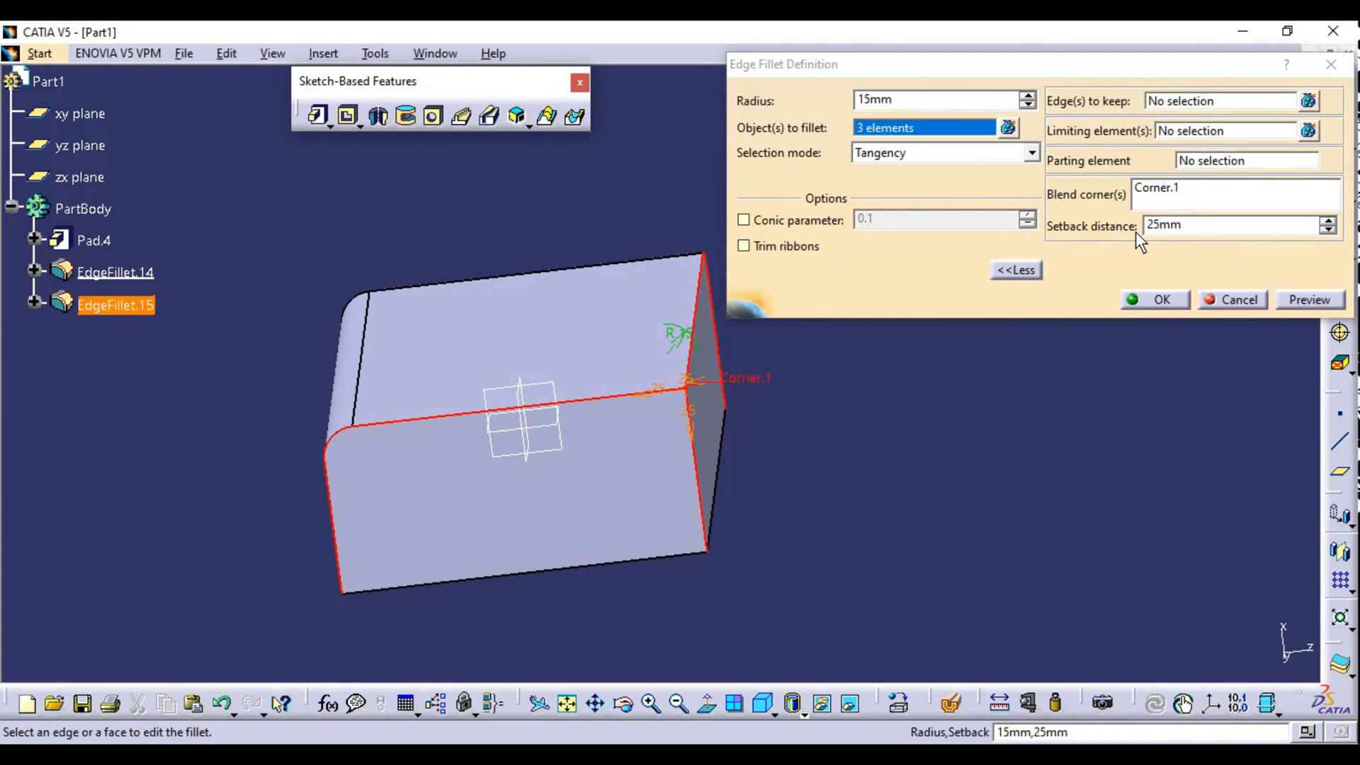
{"action": "left_click", "coordinate": [1234, 297]}
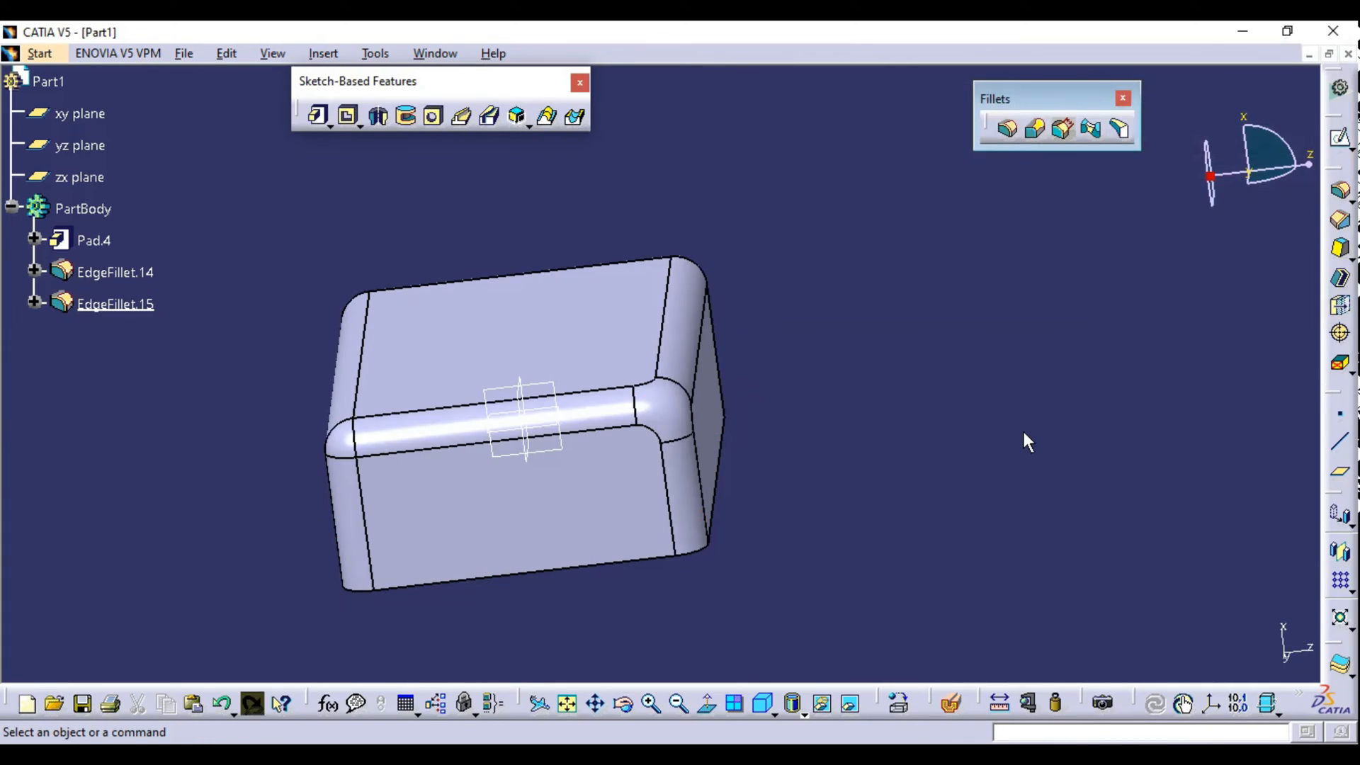
Undo both edge fillets on the block.
{"action": "key", "text": "ctrl+z"}
{"action": "key", "text": "ctrl+z"}
{"action": "middle_click_drag", "start_coordinate": [547, 567], "coordinate": [763, 405]}
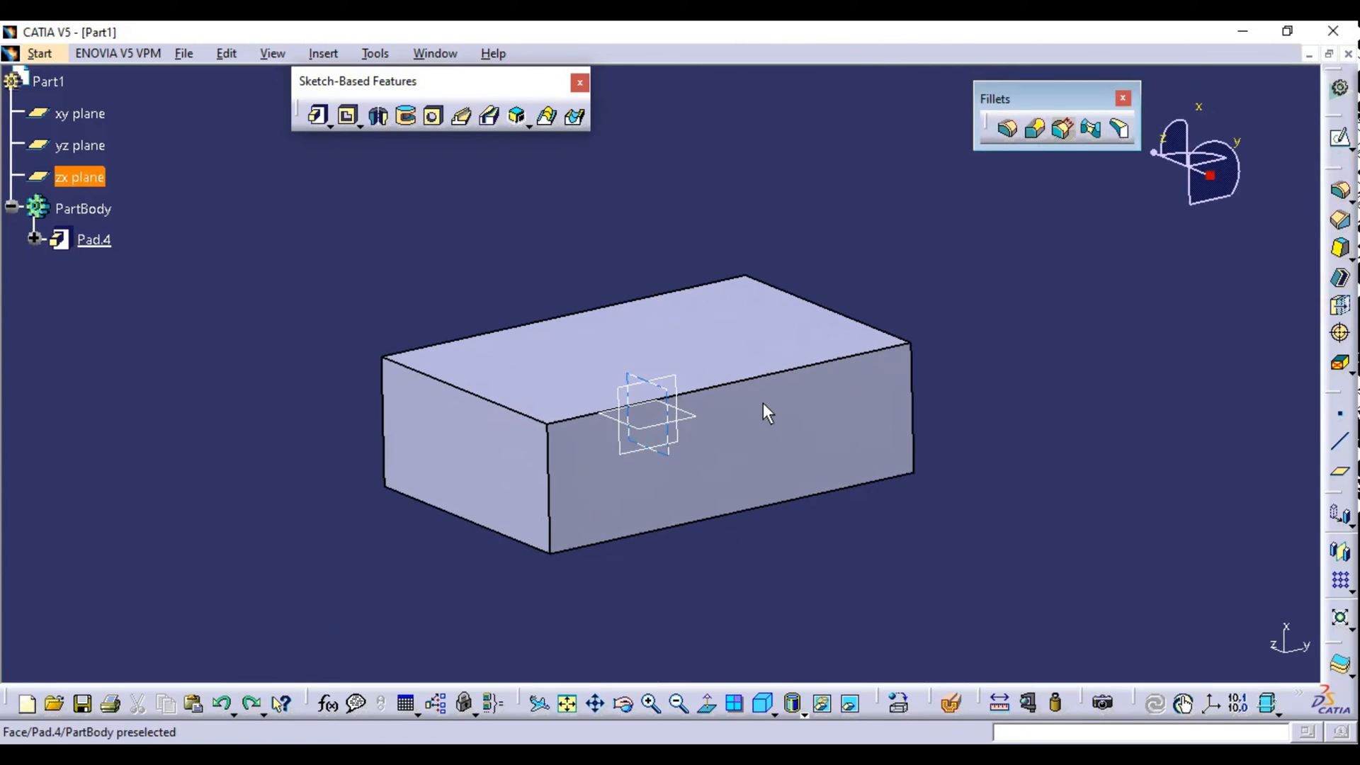
Start an edge fillet with a 10 mm radius on the three edges meeting at the block's near top corner.
{"action": "left_click", "coordinate": [1006, 130]}
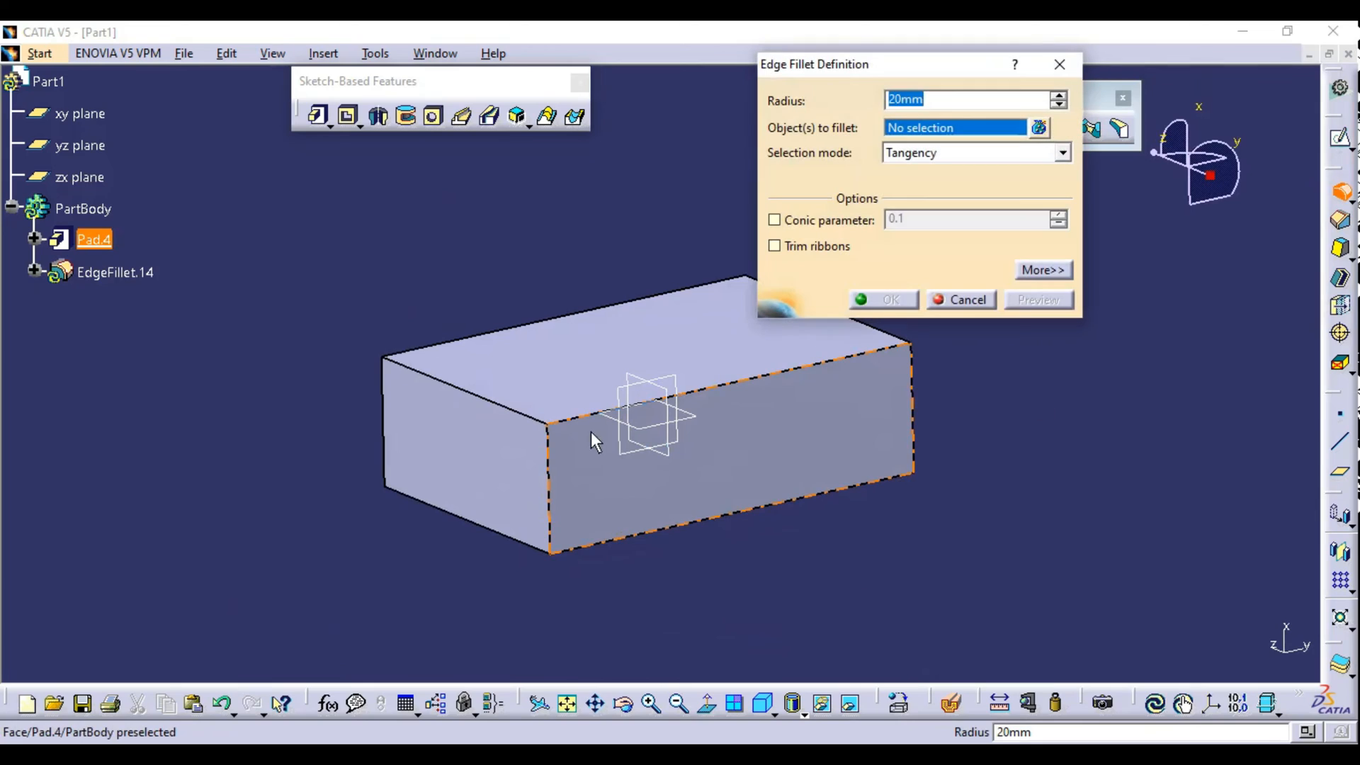
{"action": "left_click", "coordinate": [570, 419]}
{"action": "left_click", "coordinate": [547, 449]}
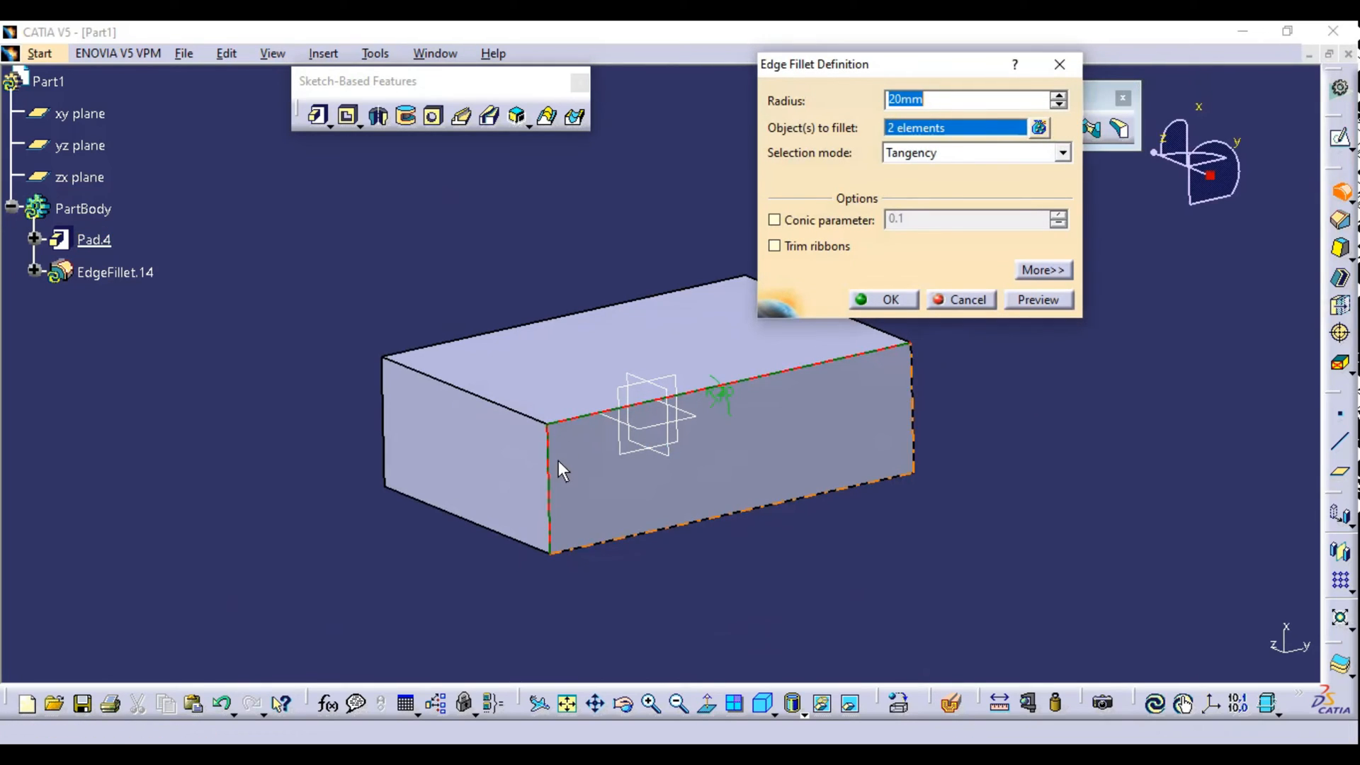
{"action": "left_click", "coordinate": [536, 420]}
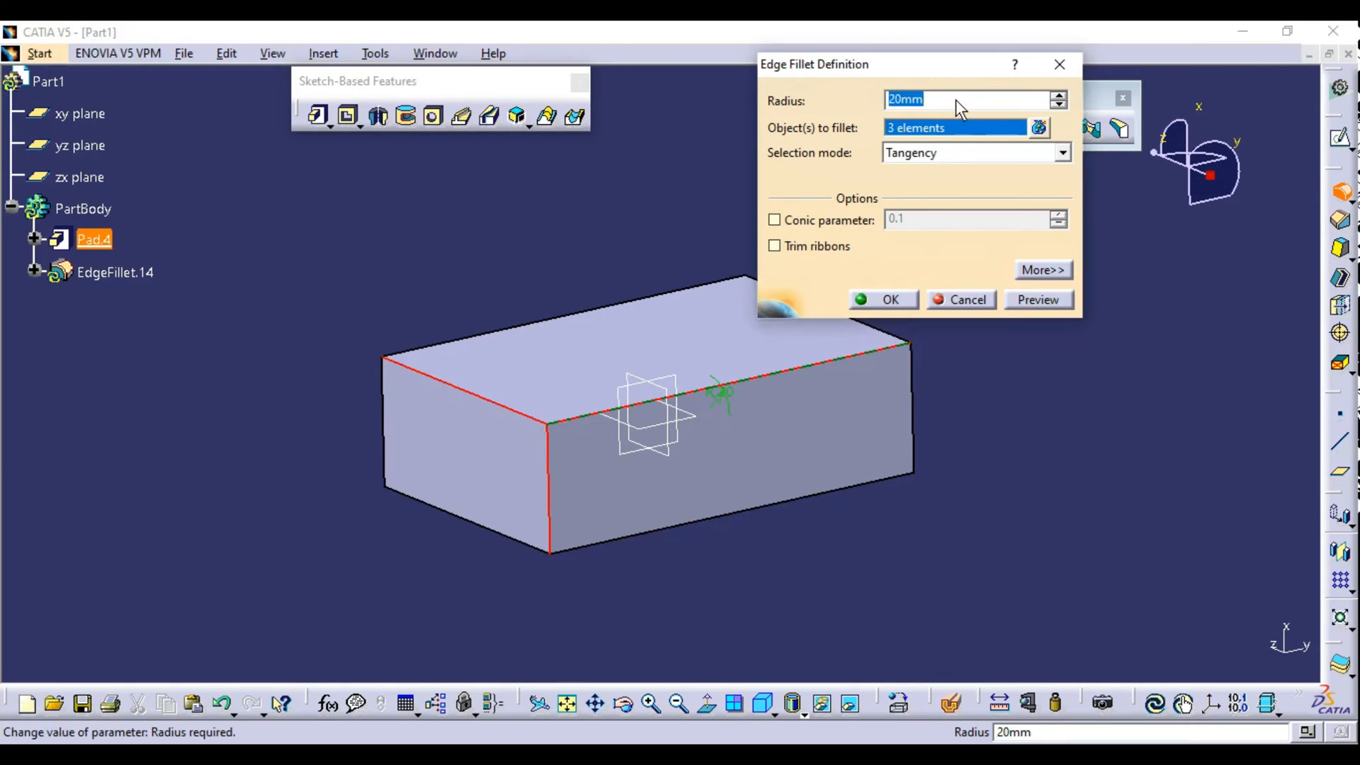
{"action": "type", "text": "10"}
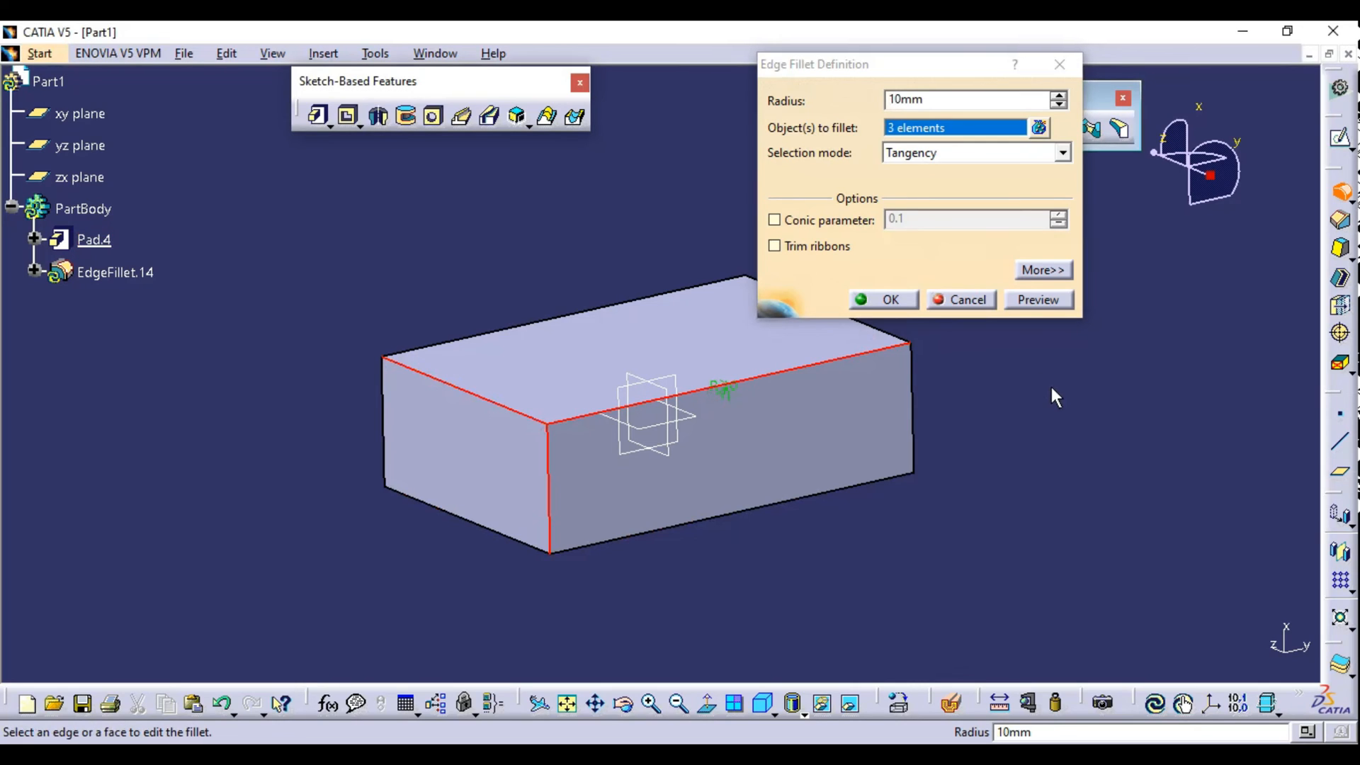
{"action": "middle_click_drag", "start_coordinate": [945, 442], "coordinate": [849, 452]}
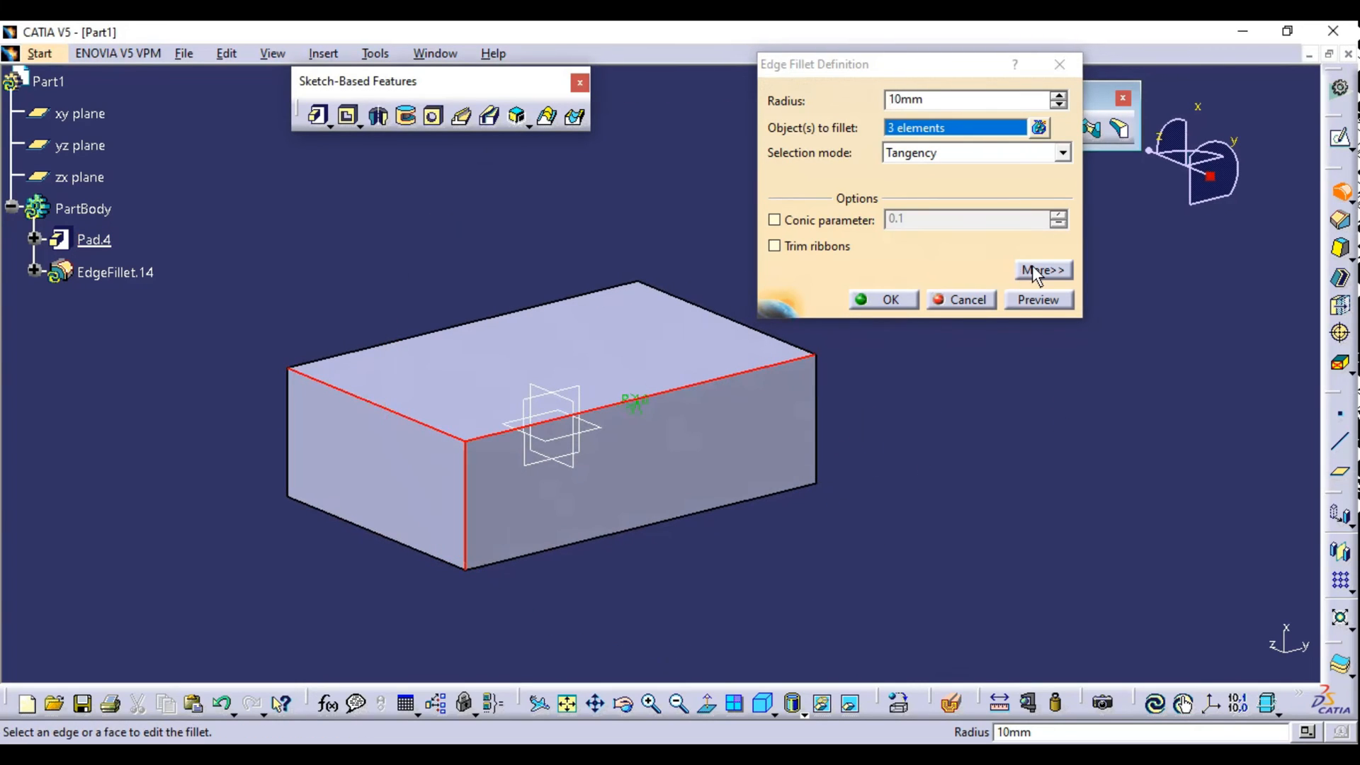
Add a blend corner by vertex where the three filleted edges meet, set its setback distance to 20 mm, and create the fillet.
{"action": "left_click", "coordinate": [1042, 270]}
{"action": "left_click_drag", "start_coordinate": [959, 55], "coordinate": [882, 28]}
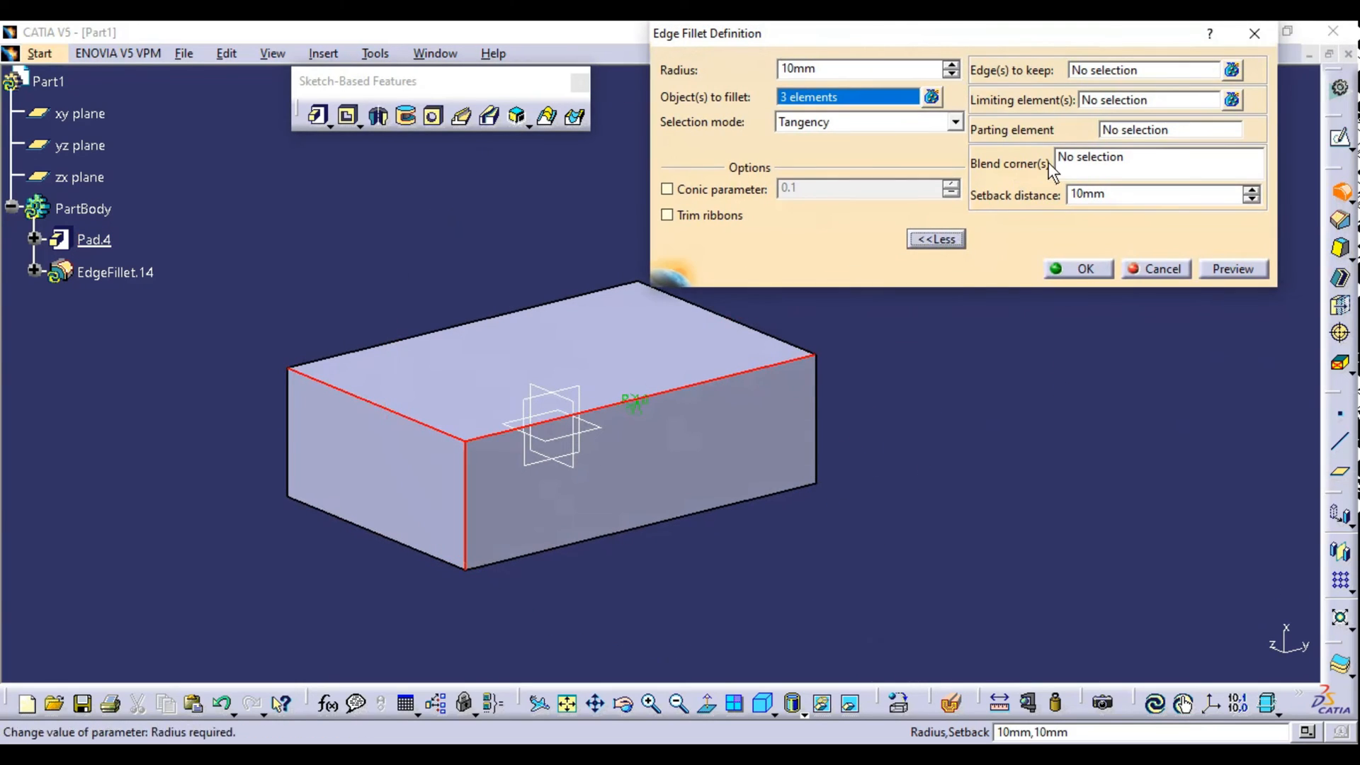
{"action": "left_click", "coordinate": [1094, 166]}
{"action": "right_click", "coordinate": [1079, 159]}
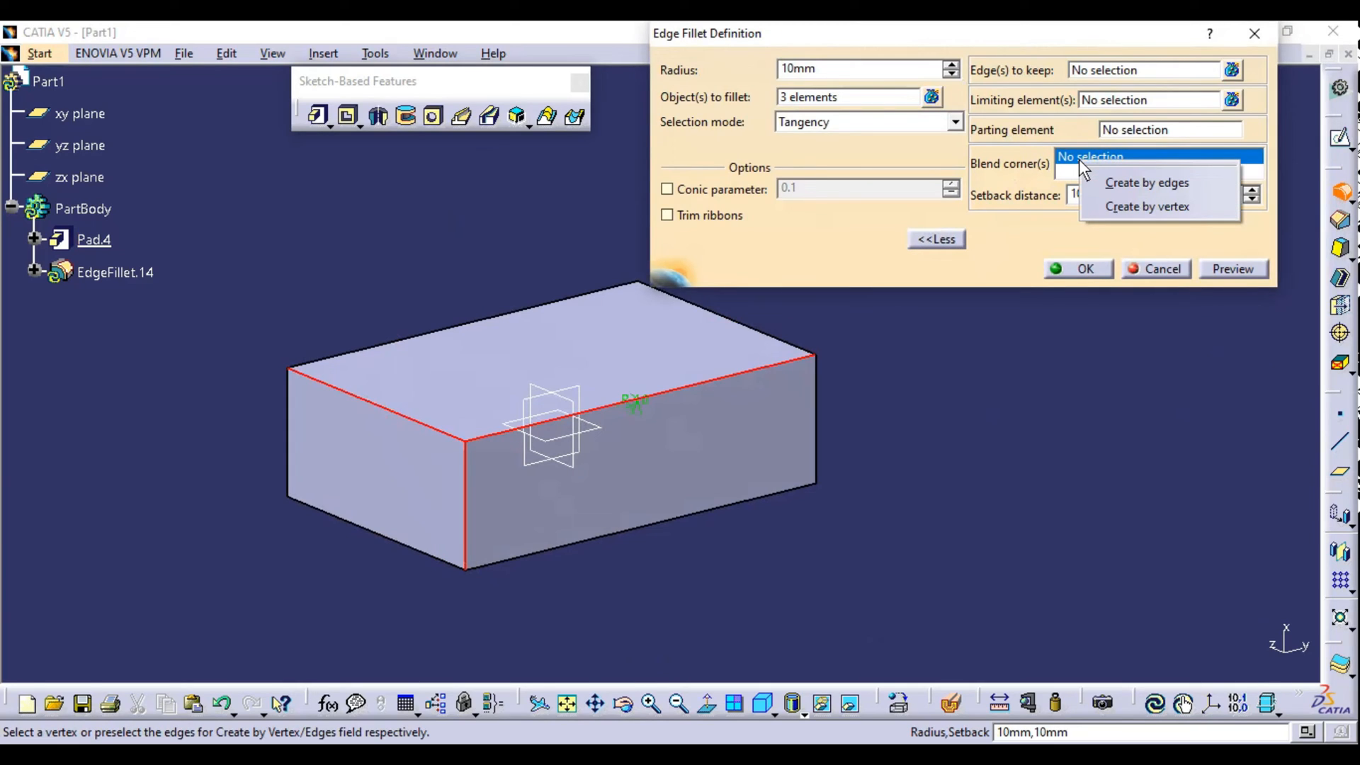
{"action": "left_click", "coordinate": [1184, 207]}
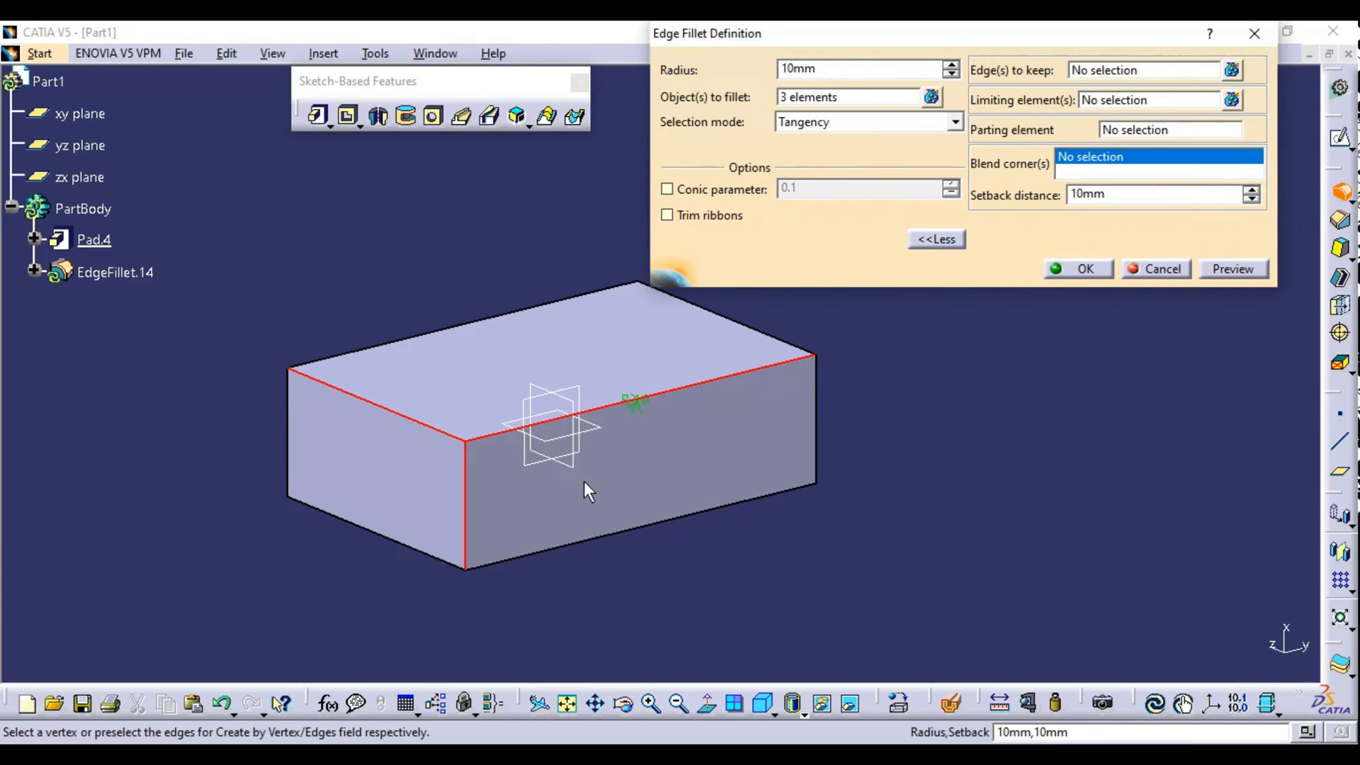
{"action": "left_click", "coordinate": [466, 444]}
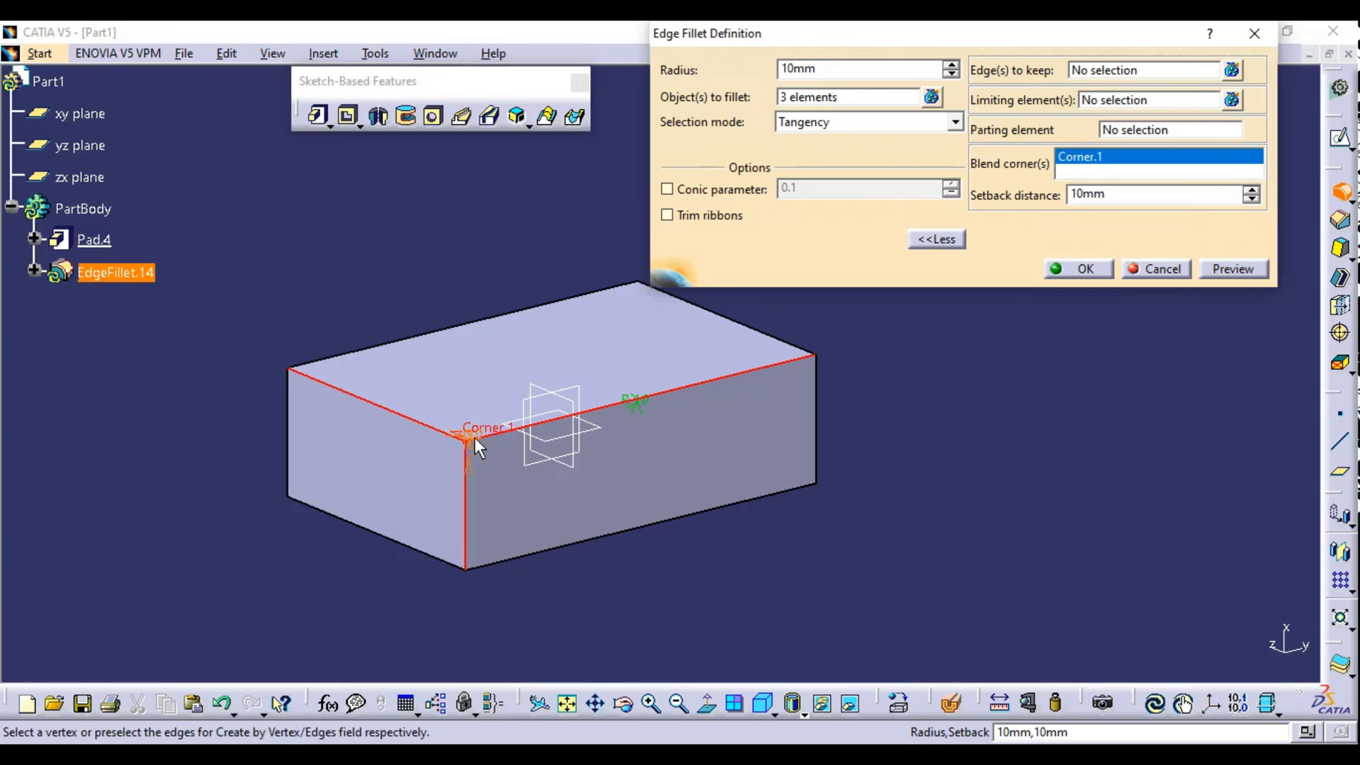
{"action": "left_click", "coordinate": [1087, 196]}
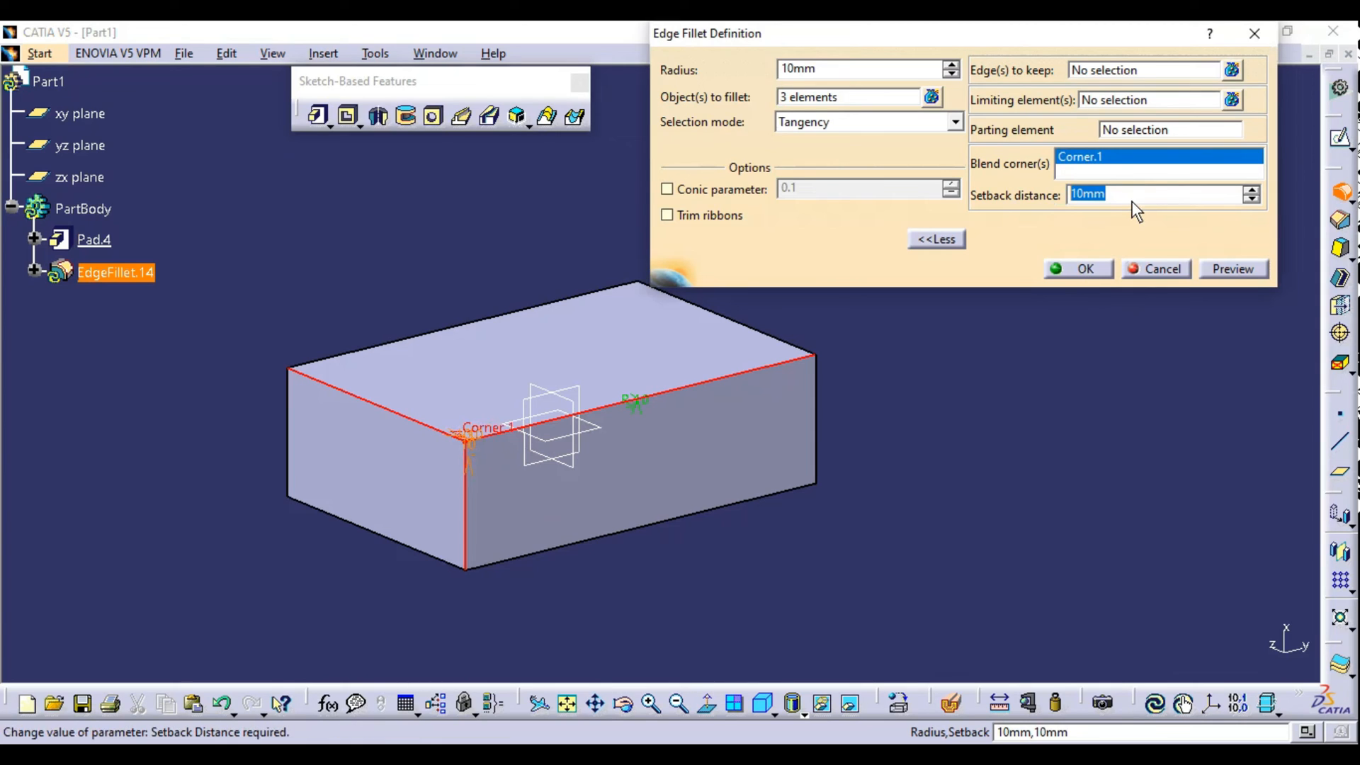
{"action": "type", "text": "20"}
{"action": "left_click", "coordinate": [1082, 269]}
Edit the corner fillet to set its blend corner's setback distance to 35 mm.
{"action": "middle_click_drag", "start_coordinate": [622, 486], "coordinate": [465, 458]}
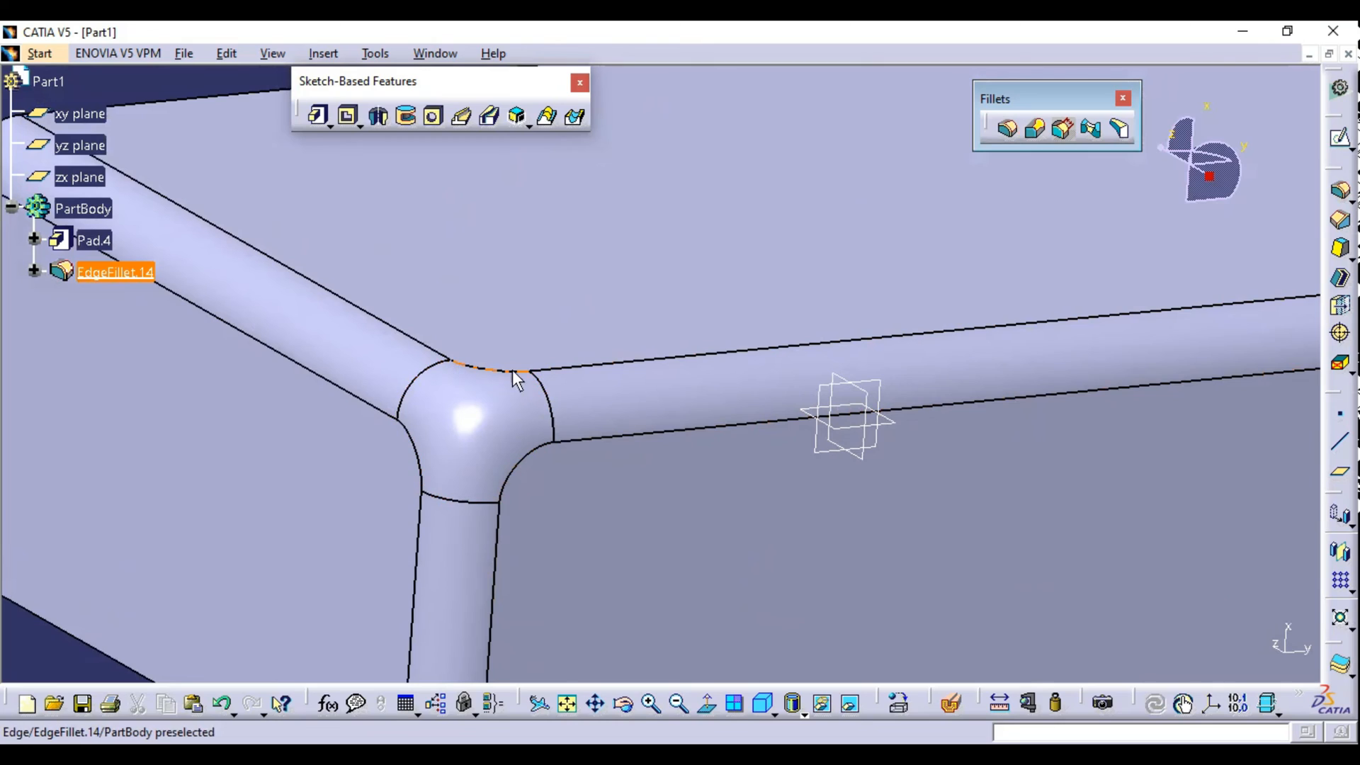
{"action": "middle_click_drag", "start_coordinate": [555, 373], "coordinate": [520, 435]}
{"action": "double_click", "coordinate": [511, 436]}
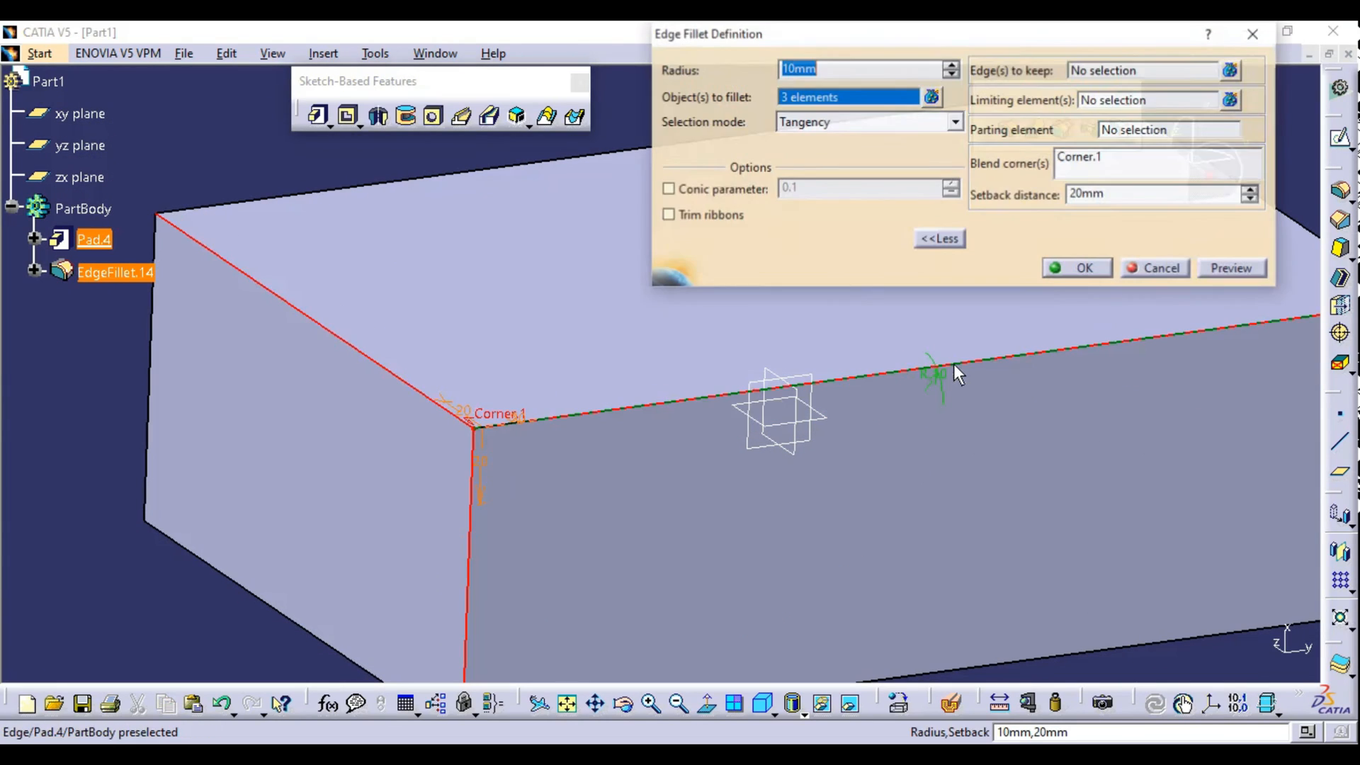
{"action": "double_click", "coordinate": [1124, 193]}
{"action": "type", "text": "35"}
{"action": "key", "text": "Return"}
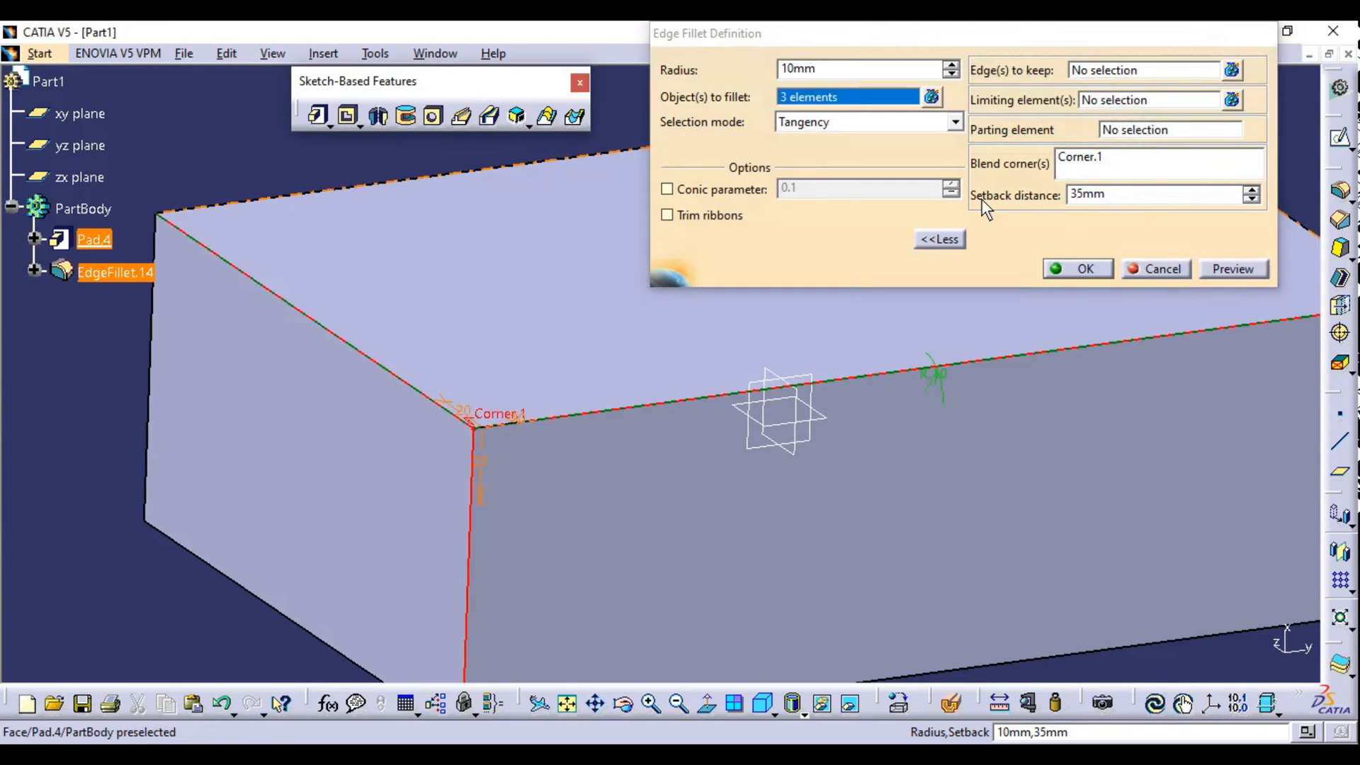
{"action": "middle_click_drag", "start_coordinate": [662, 442], "coordinate": [298, 550]}
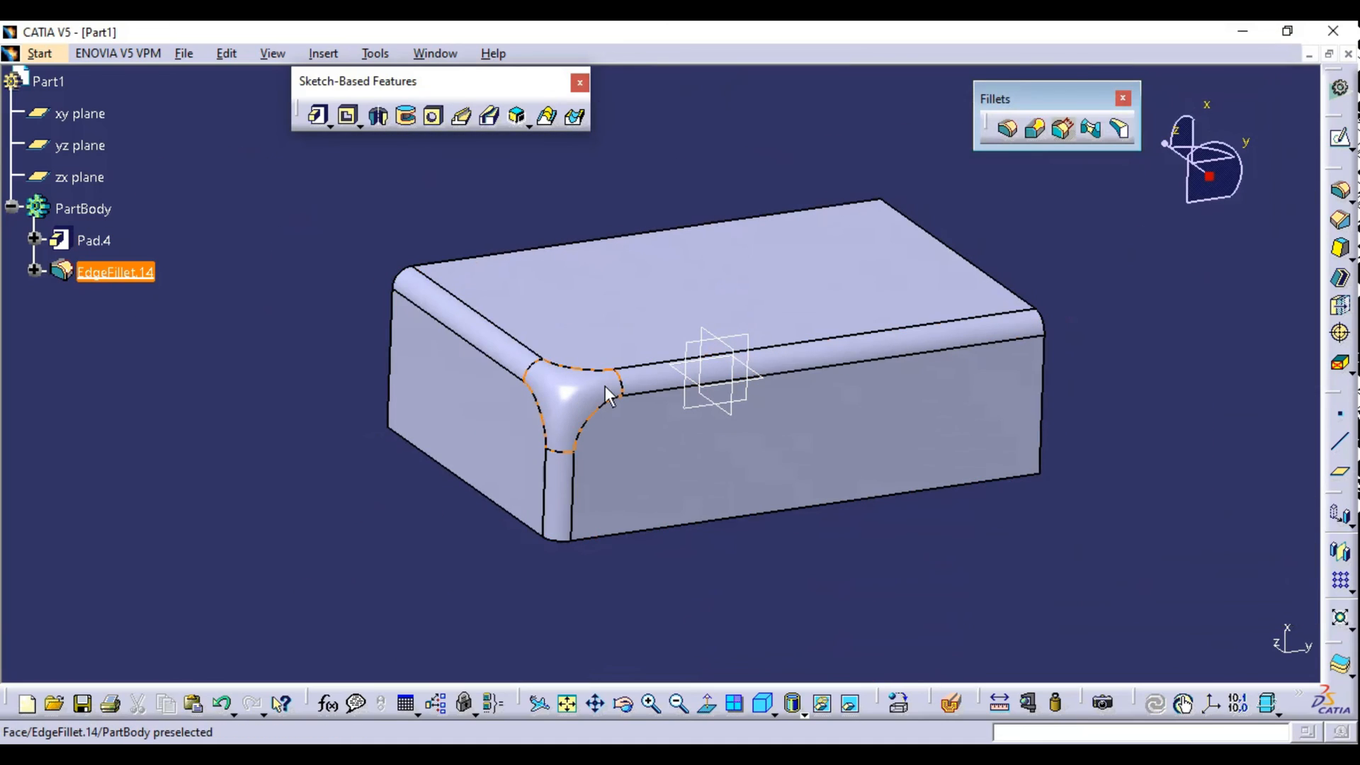
Reduce the blend corner's setback distance to 25 mm in the fillet's definition.
{"action": "middle_click_drag", "start_coordinate": [594, 403], "coordinate": [686, 452]}
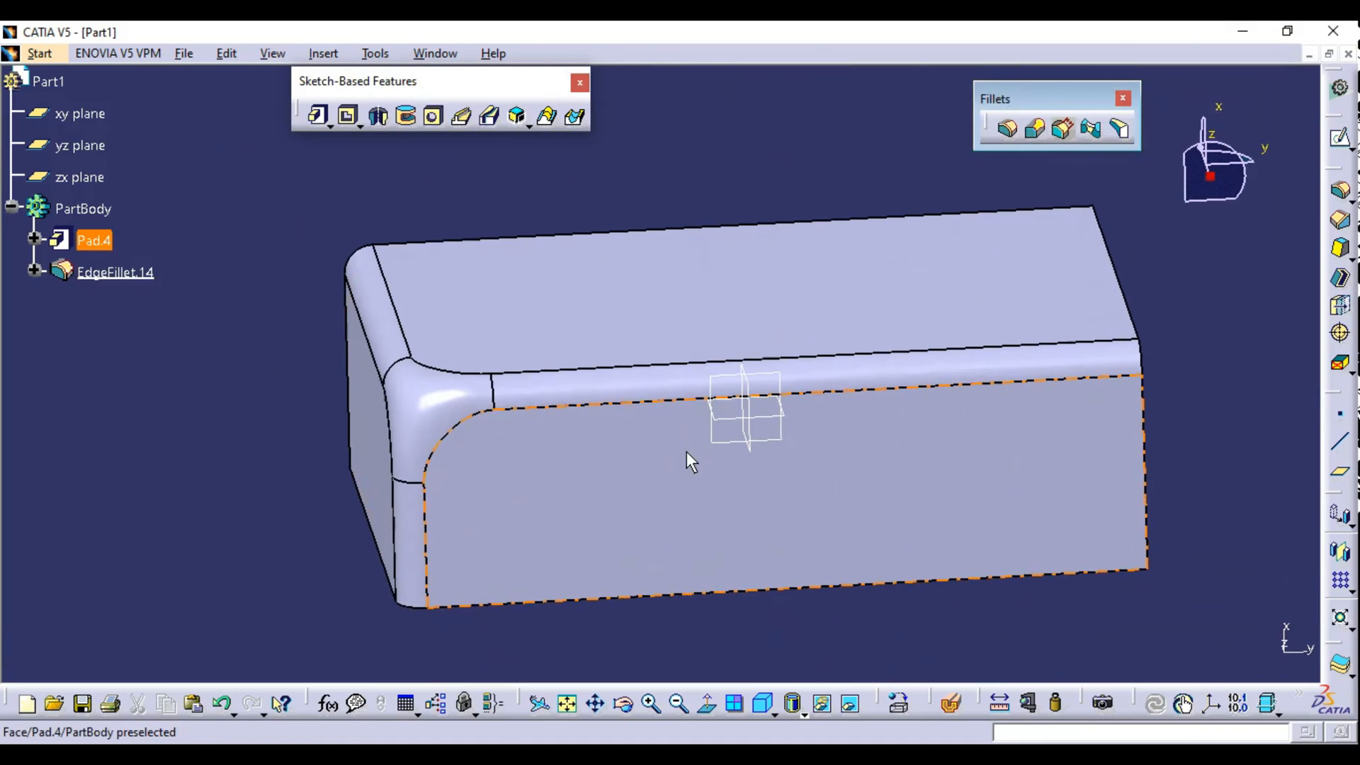
{"action": "double_click", "coordinate": [445, 398]}
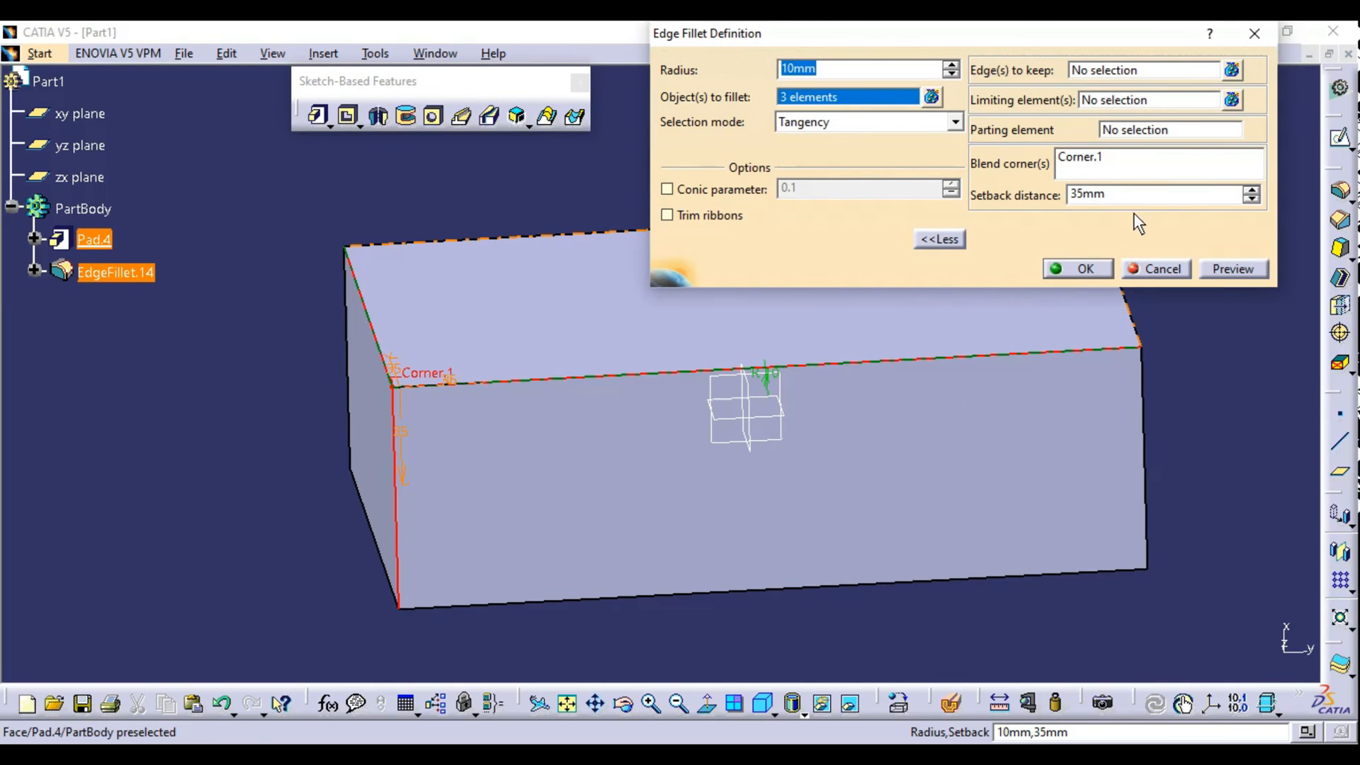
{"action": "left_click_drag", "start_coordinate": [1126, 197], "coordinate": [972, 200]}
{"action": "type", "text": "25"}
{"action": "left_click", "coordinate": [1077, 269]}
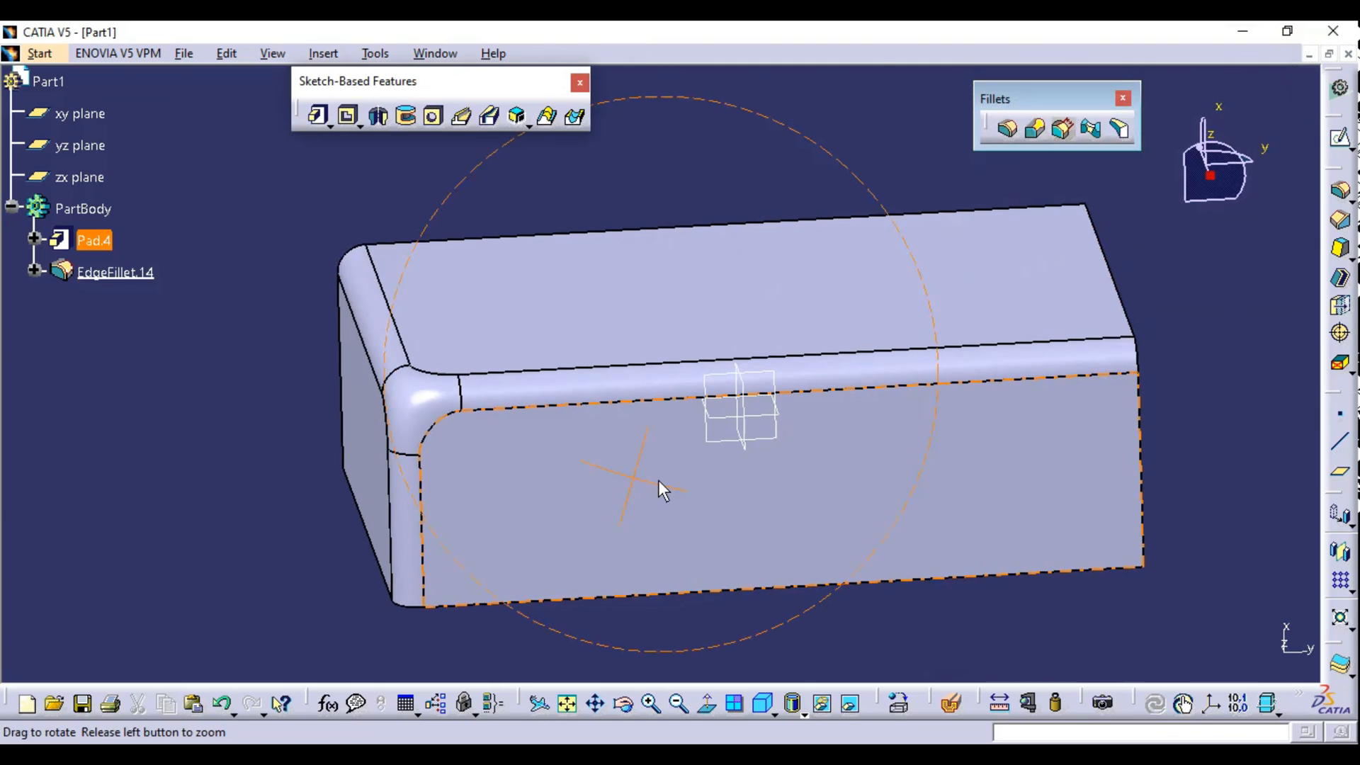
Review the selection modes and extended options of a new edge fillet, and cancel it without creating anything.
{"action": "middle_click_drag", "start_coordinate": [657, 479], "coordinate": [693, 434]}
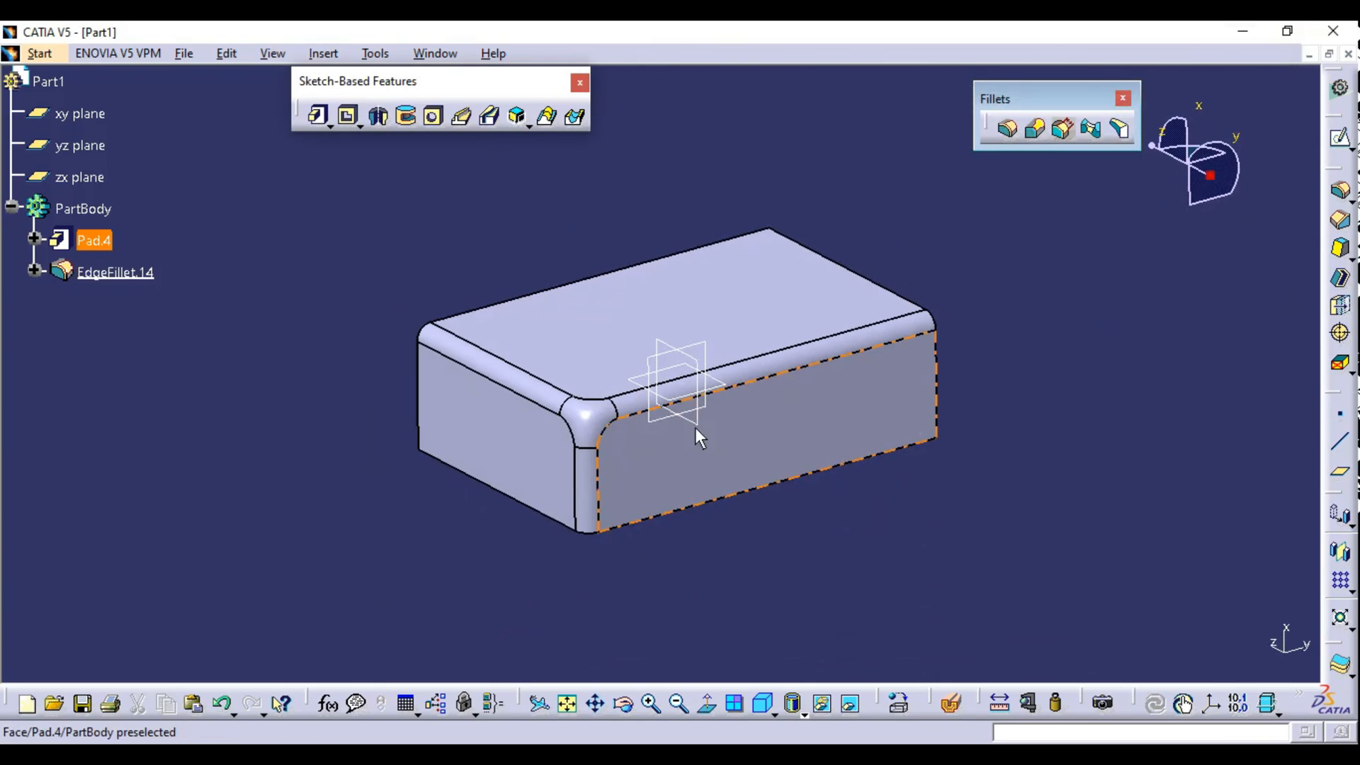
{"action": "left_click", "coordinate": [1006, 128]}
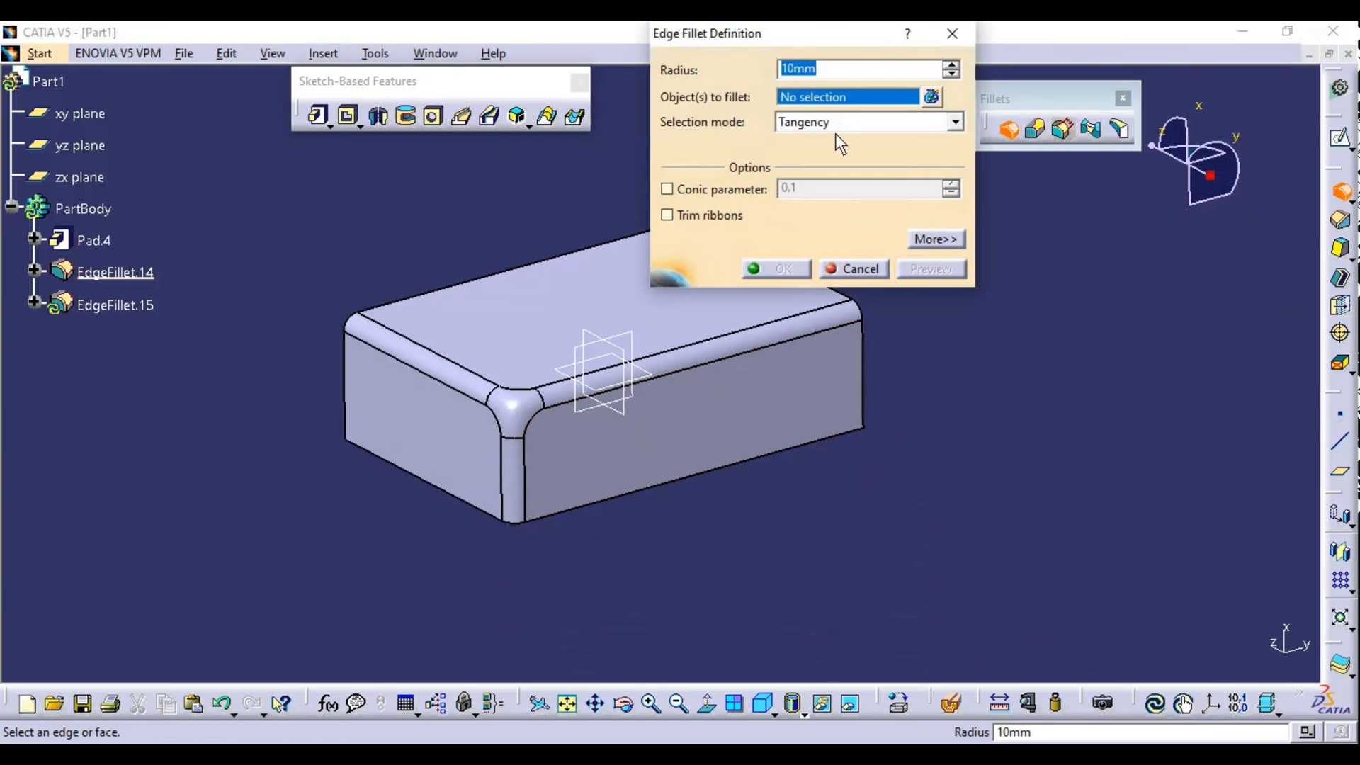
{"action": "left_click_drag", "start_coordinate": [1002, 145], "coordinate": [1116, 124]}
{"action": "middle_click_drag", "start_coordinate": [775, 320], "coordinate": [689, 356]}
{"action": "left_click", "coordinate": [1100, 210]}
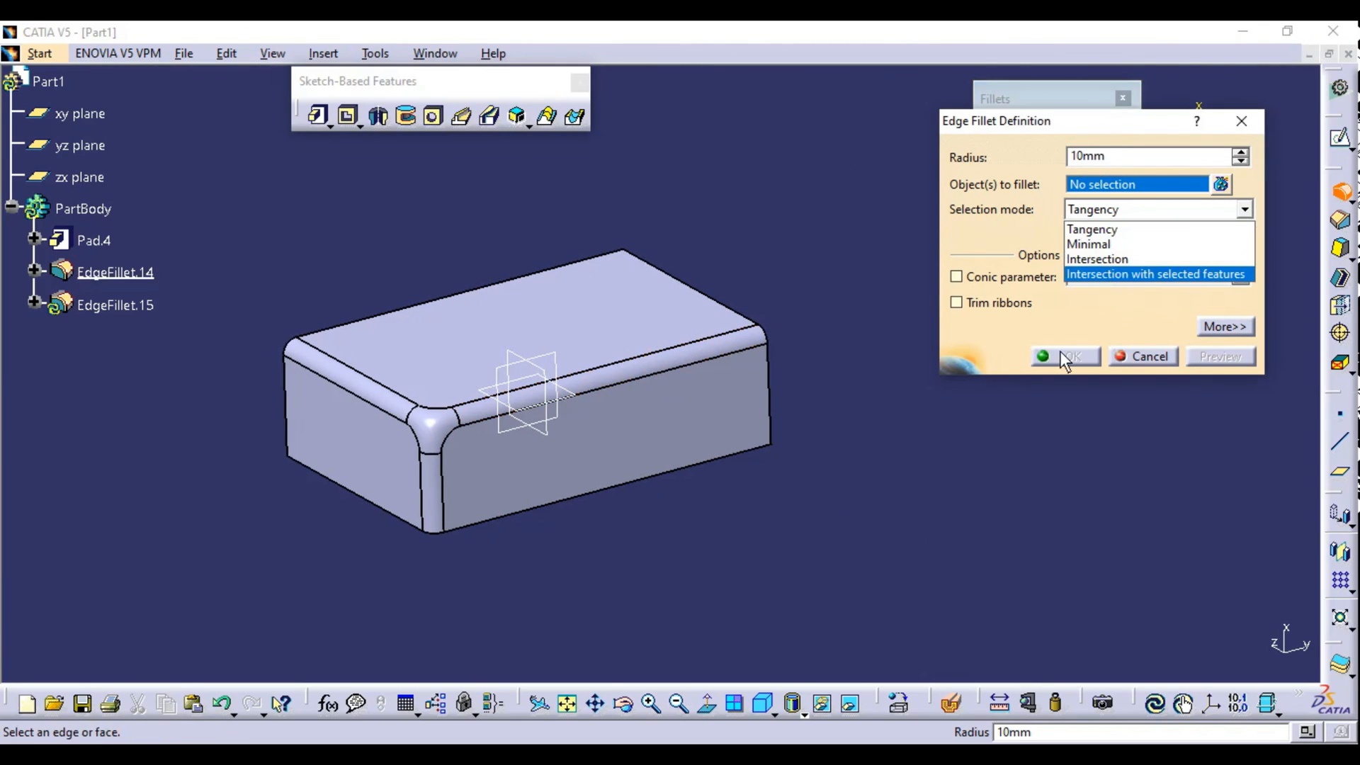
{"action": "left_click", "coordinate": [1081, 310]}
{"action": "left_click", "coordinate": [1232, 327]}
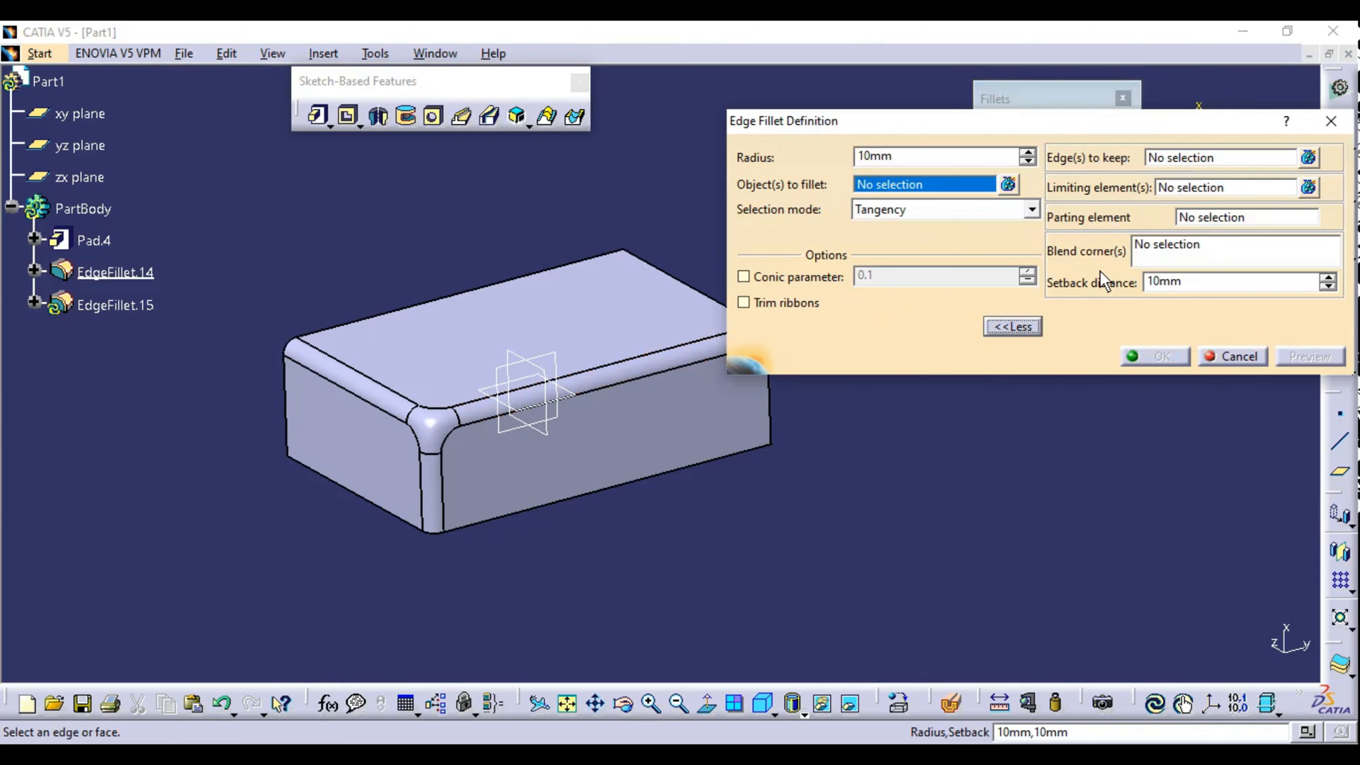
{"action": "left_click", "coordinate": [1233, 356]}
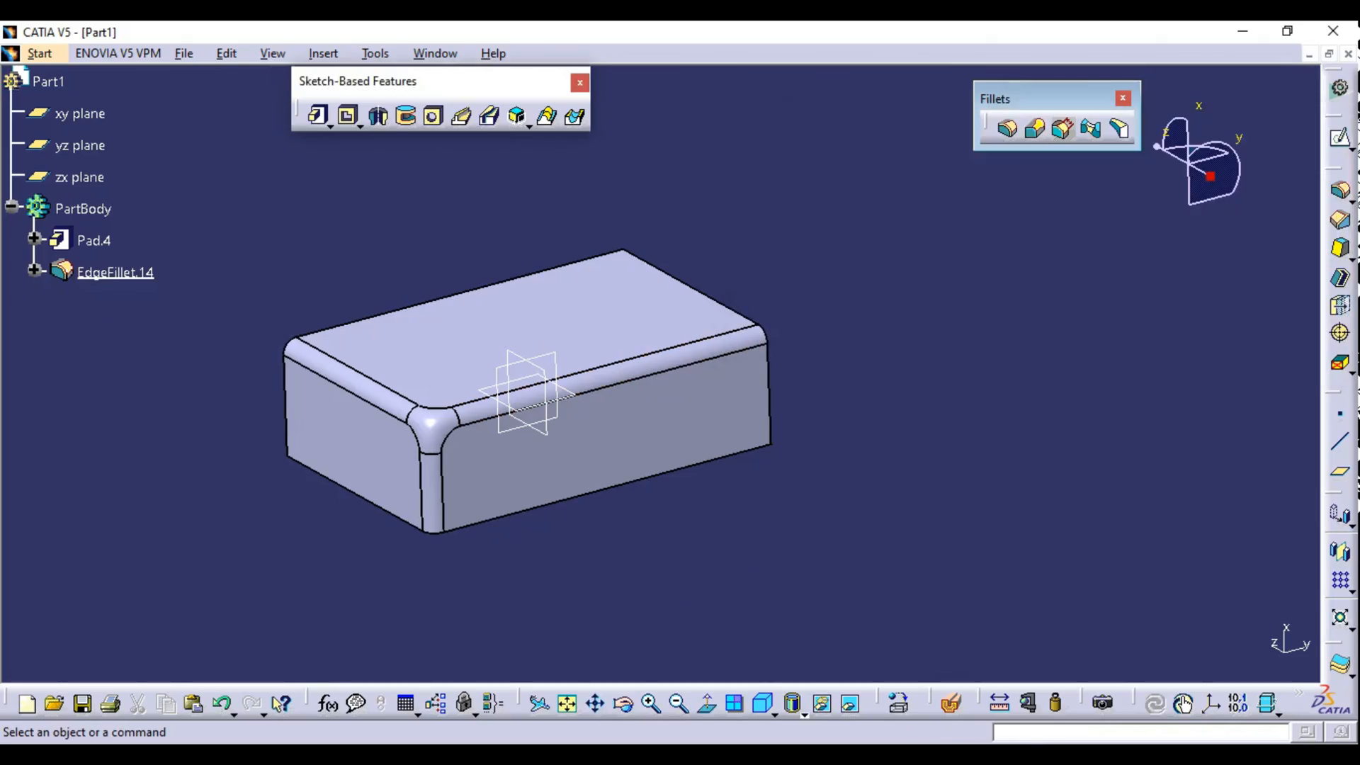